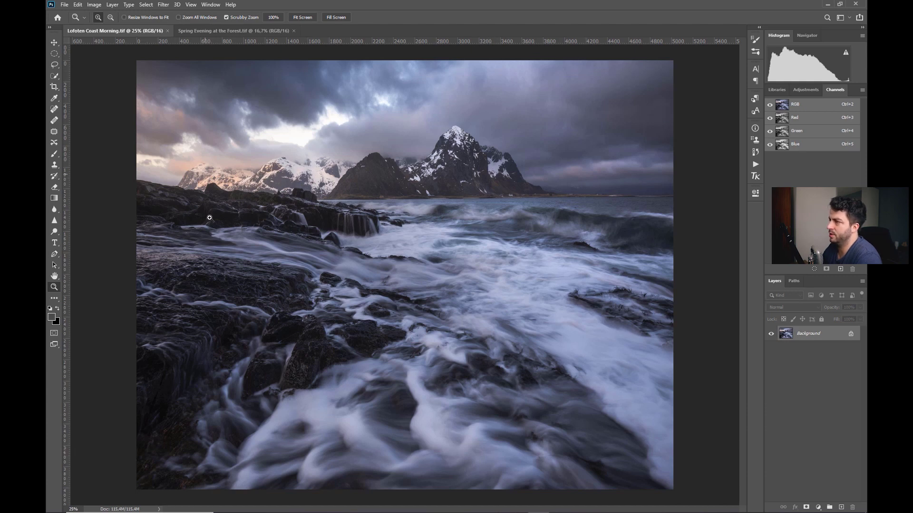
Step: Add a Curves layer, pull its white point in to input 204, and lower the midtones to input 133, output 124
{"action": "mouse_move", "coordinate": [442, 248]}
{"action": "left_mouse_down"}
{"action": "mouse_move", "coordinate": [428, 248]}
{"action": "mouse_move", "coordinate": [444, 250]}
{"action": "left_mouse_up"}
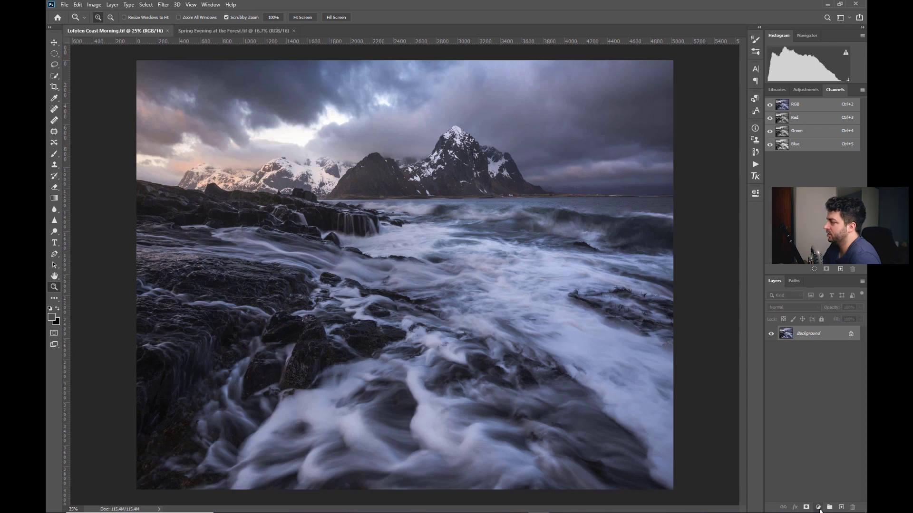
{"action": "left_click", "coordinate": [818, 507]}
{"action": "left_click", "coordinate": [814, 399]}
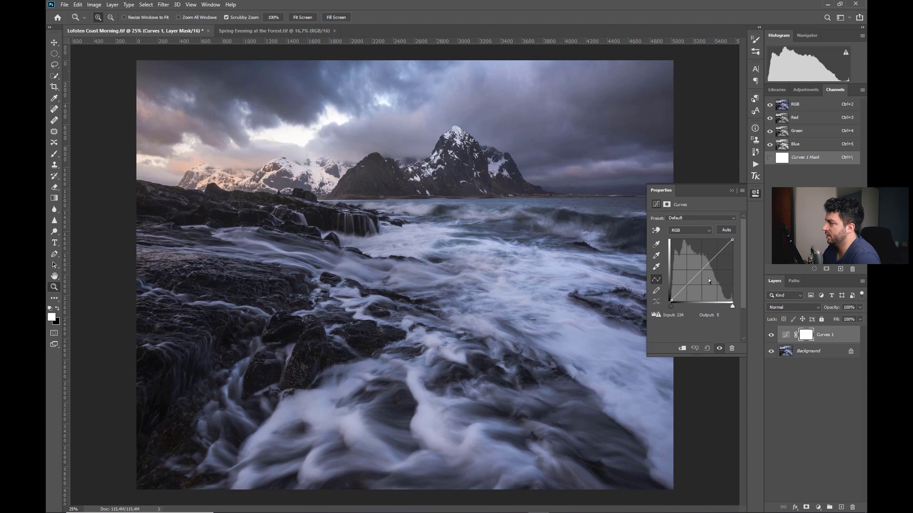
{"action": "left_click", "coordinate": [732, 307]}
{"action": "left_click_drag", "start_coordinate": [732, 306], "coordinate": [728, 305]}
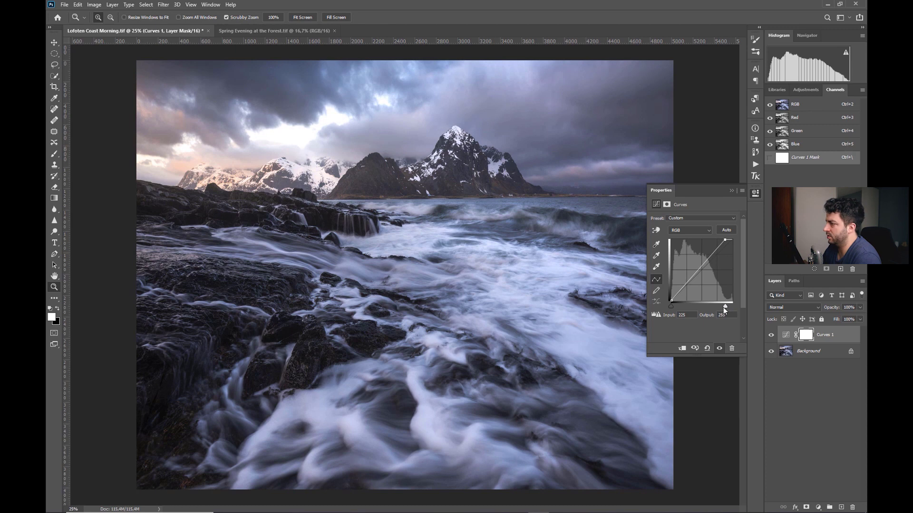
{"action": "left_click_drag", "start_coordinate": [723, 307], "coordinate": [725, 306]}
{"action": "left_click_drag", "start_coordinate": [702, 268], "coordinate": [703, 272]}
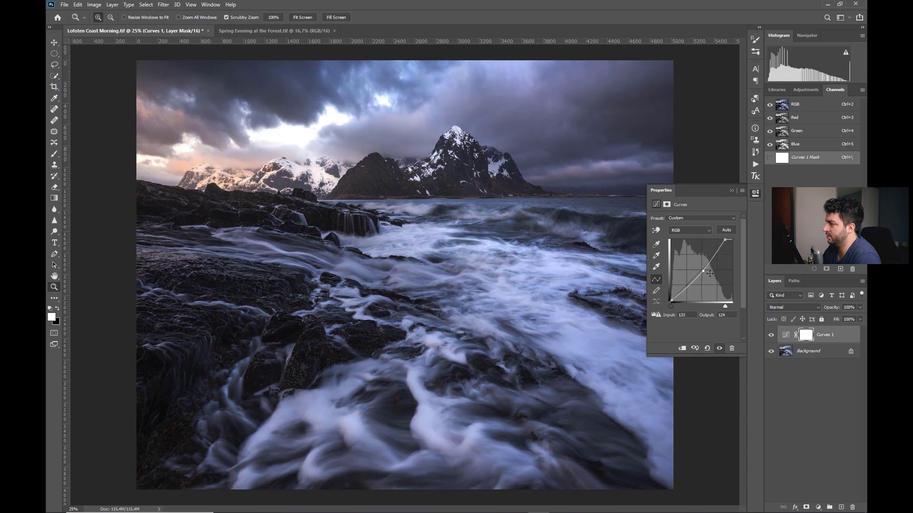
{"action": "left_click_drag", "start_coordinate": [725, 308], "coordinate": [721, 308]}
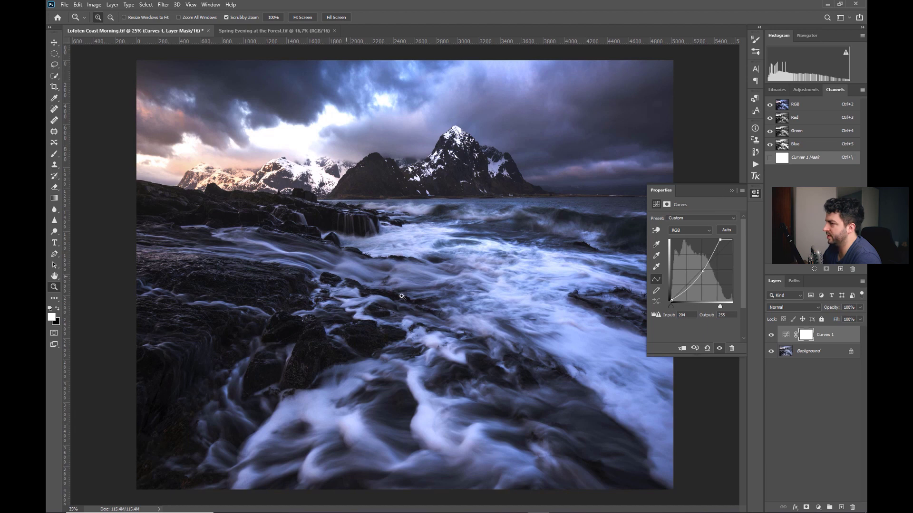
{"action": "left_click", "coordinate": [732, 191]}
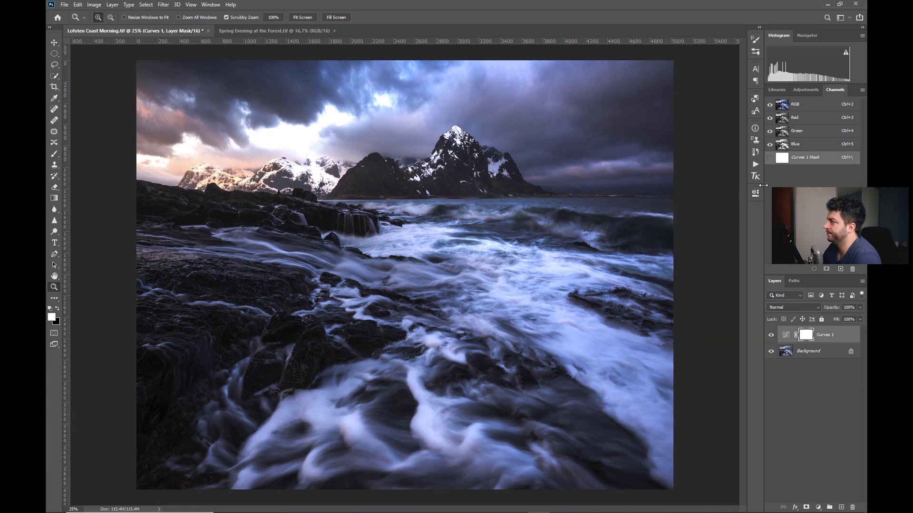
Step: Invert the Curves layer's mask to black and prepare a large soft white brush at 55% opacity
{"action": "key", "text": "ctrl+i"}
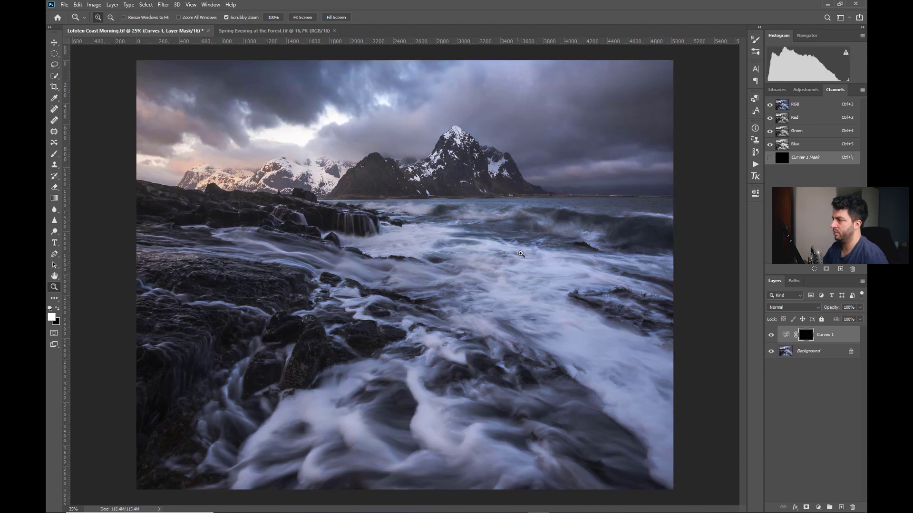
{"action": "key", "text": "b"}
{"action": "left_click_drag", "start_coordinate": [375, 333], "coordinate": [385, 312]}
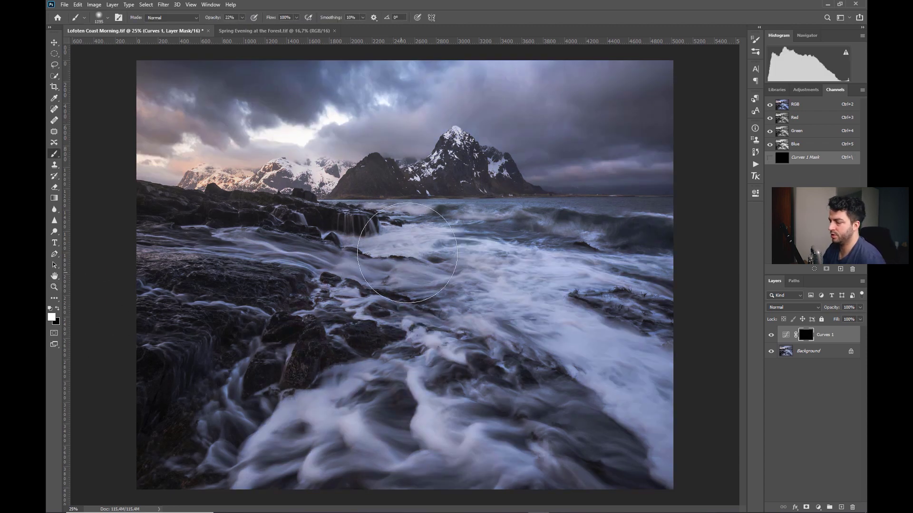
{"action": "key", "text": "5"}
{"action": "key", "text": "5"}
Step: Paint white on the Curves mask over the foreground water, the streams across the rocks and the sea, varying the brush size
{"action": "right_click", "coordinate": [351, 398], "text": "alt"}
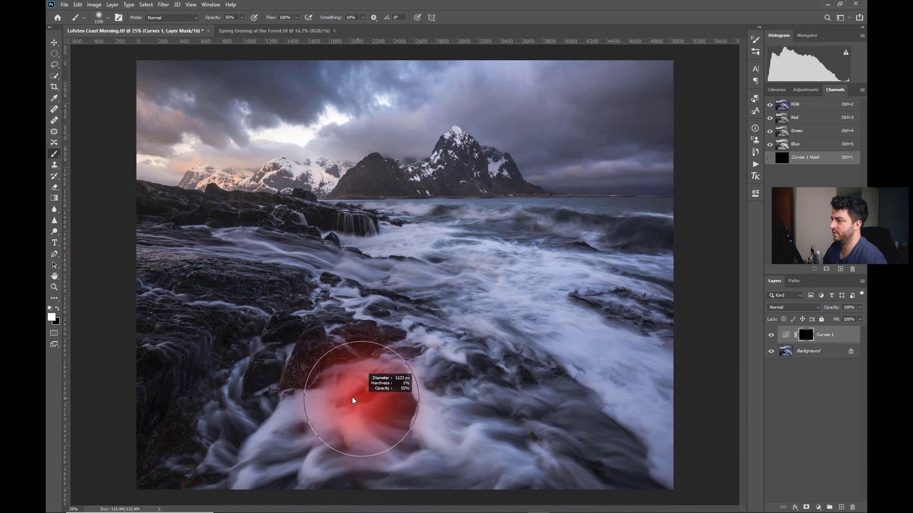
{"action": "mouse_move", "coordinate": [379, 440]}
{"action": "left_mouse_down"}
{"action": "mouse_move", "coordinate": [410, 399]}
{"action": "mouse_move", "coordinate": [567, 441]}
{"action": "mouse_move", "coordinate": [653, 478]}
{"action": "left_mouse_up"}
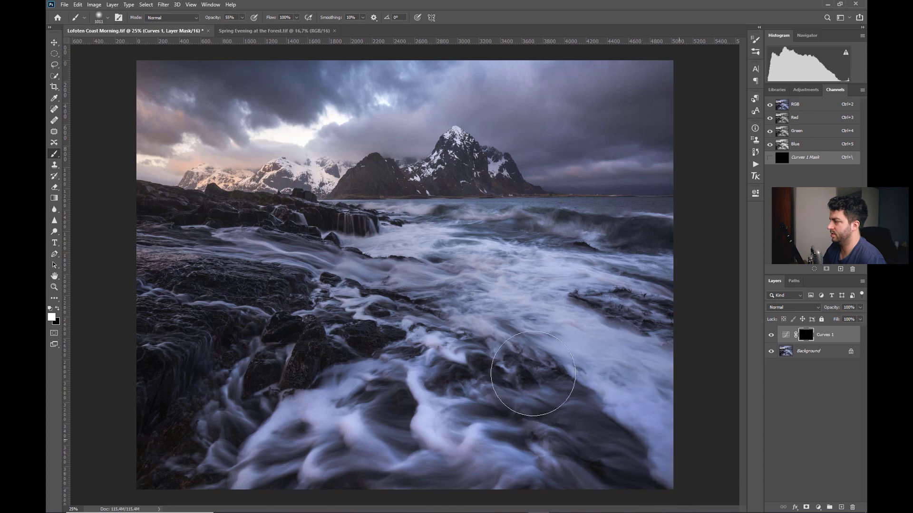
{"action": "mouse_move", "coordinate": [310, 465]}
{"action": "left_mouse_down"}
{"action": "mouse_move", "coordinate": [234, 392]}
{"action": "mouse_move", "coordinate": [246, 449]}
{"action": "mouse_move", "coordinate": [394, 477]}
{"action": "left_mouse_up"}
{"action": "right_click", "coordinate": [284, 287], "text": "alt"}
{"action": "left_click_drag", "start_coordinate": [242, 290], "coordinate": [254, 290]}
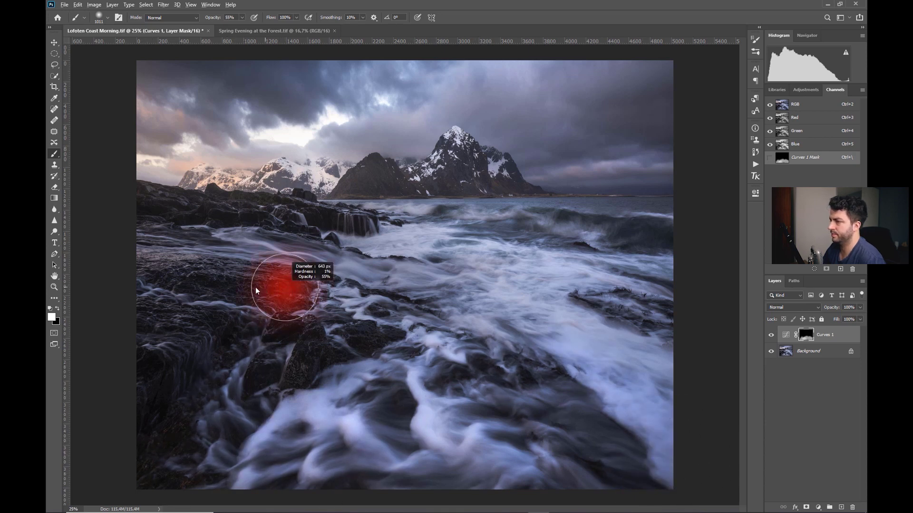
{"action": "left_click_drag", "start_coordinate": [210, 238], "coordinate": [183, 233]}
{"action": "mouse_move", "coordinate": [122, 235]}
{"action": "left_mouse_down"}
{"action": "mouse_move", "coordinate": [370, 272]}
{"action": "mouse_move", "coordinate": [237, 237]}
{"action": "mouse_move", "coordinate": [426, 276]}
{"action": "left_mouse_up"}
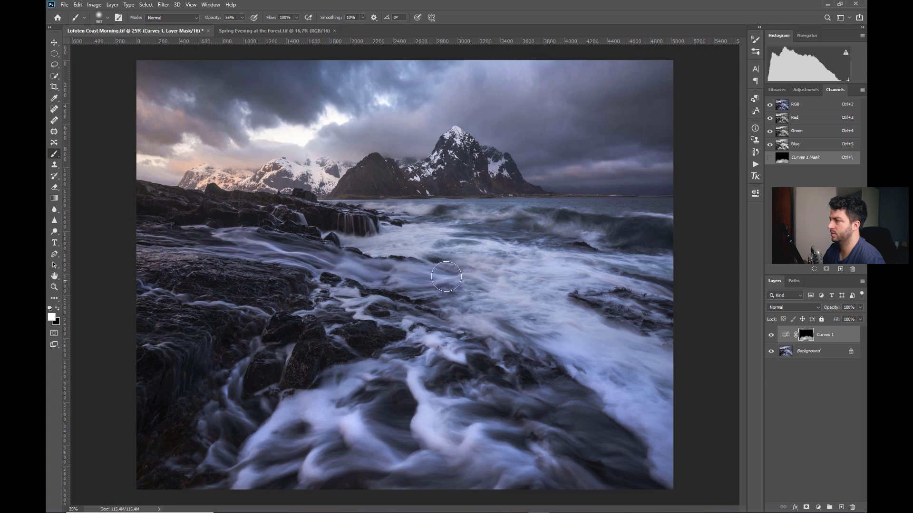
{"action": "right_click", "coordinate": [418, 283], "text": "alt"}
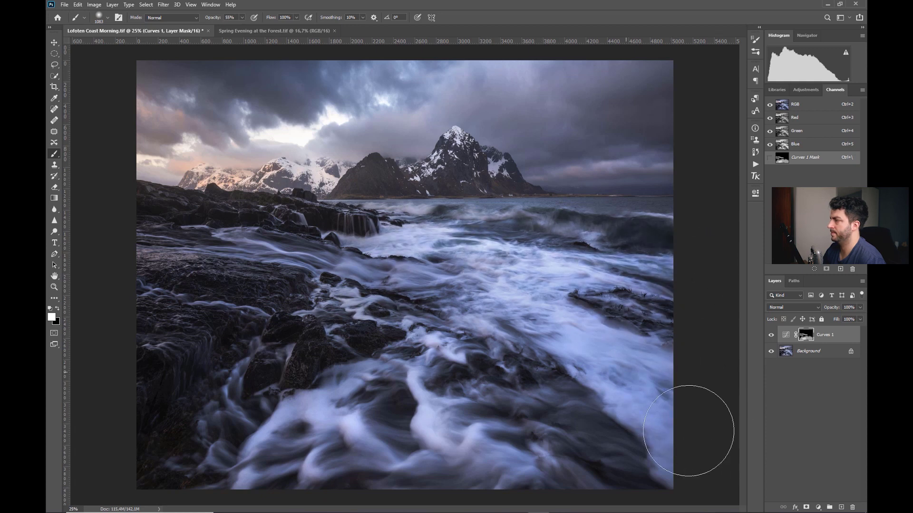
Step: Paint black on the Curves mask to reduce the effect over the water in the photo's lower-right corner
{"action": "key", "text": "x"}
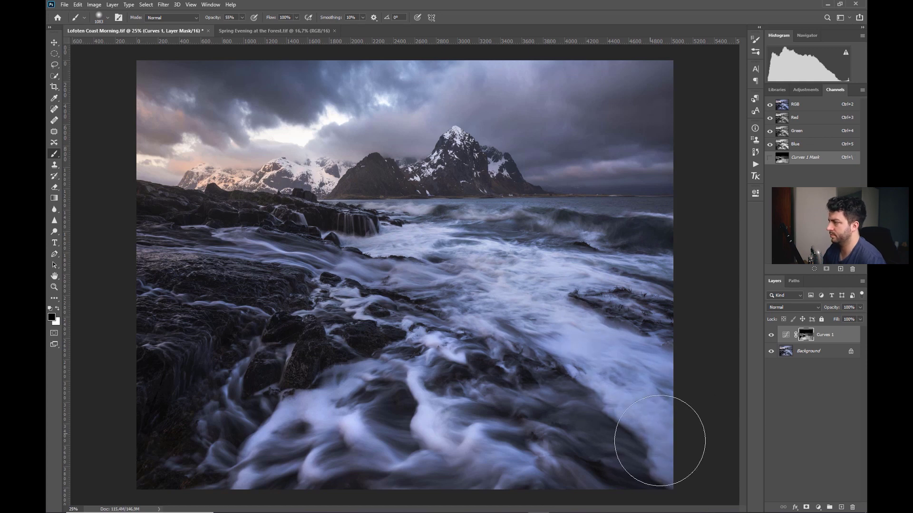
{"action": "key", "text": "x"}
{"action": "key", "text": "z"}
{"action": "mouse_move", "coordinate": [579, 238]}
{"action": "left_mouse_down"}
{"action": "mouse_move", "coordinate": [547, 238]}
{"action": "mouse_move", "coordinate": [579, 238]}
{"action": "left_mouse_up"}
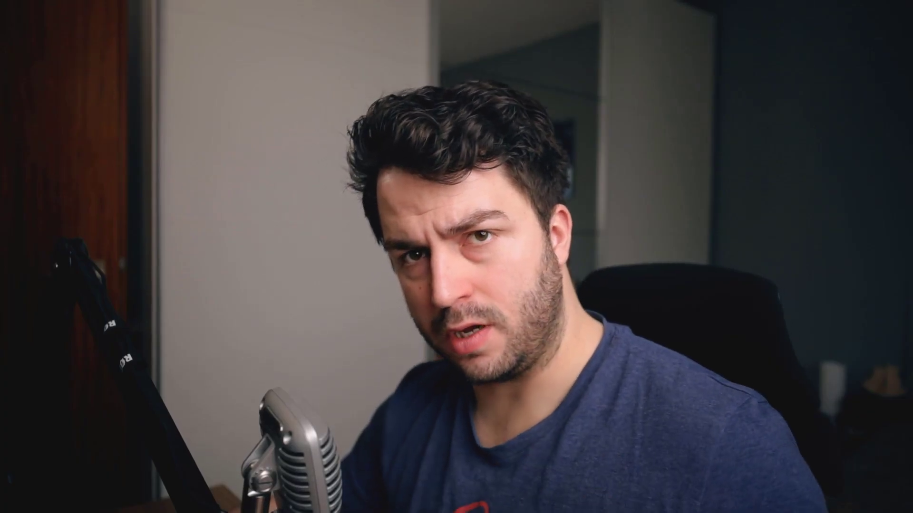
Step: Try the Luminosity blend mode on the Curves layer, compare with the layer hidden, and restore Normal mode
{"action": "left_click", "coordinate": [780, 308]}
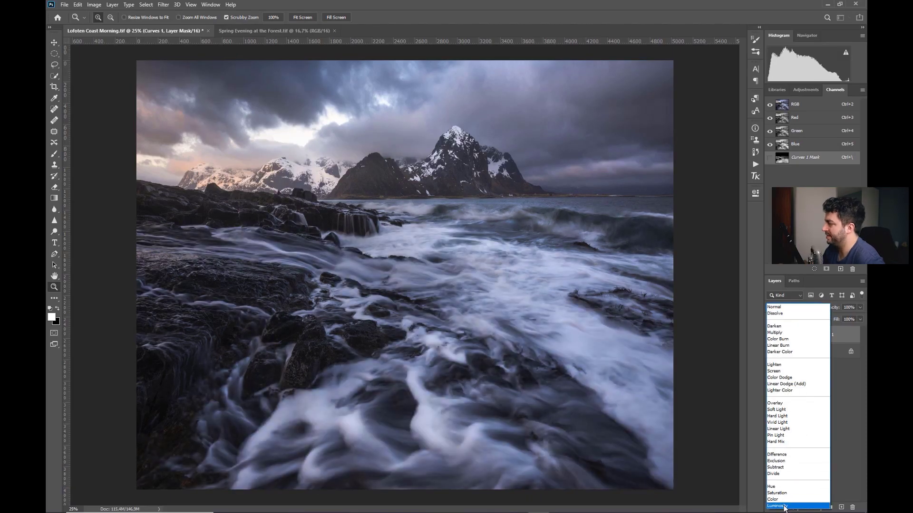
{"action": "left_click", "coordinate": [773, 492]}
{"action": "left_click", "coordinate": [771, 335]}
{"action": "left_click", "coordinate": [771, 336]}
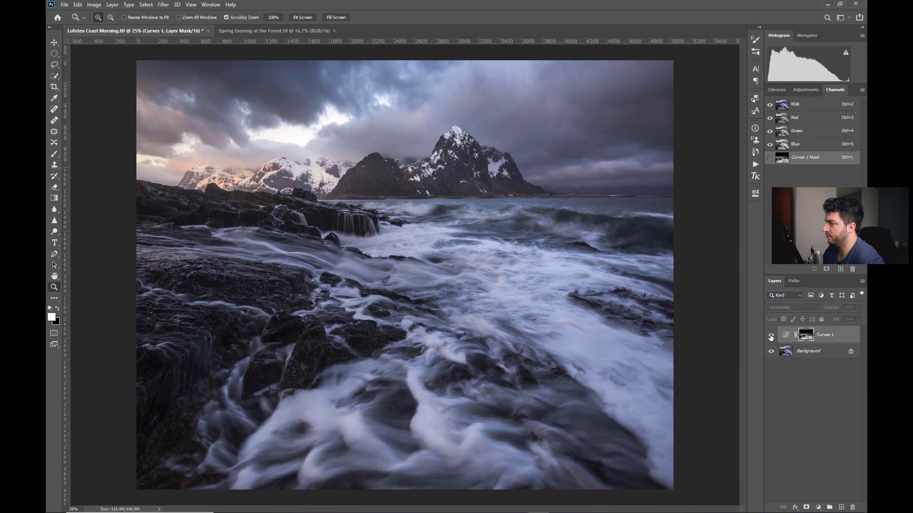
{"action": "left_click", "coordinate": [771, 335]}
{"action": "left_click", "coordinate": [772, 336]}
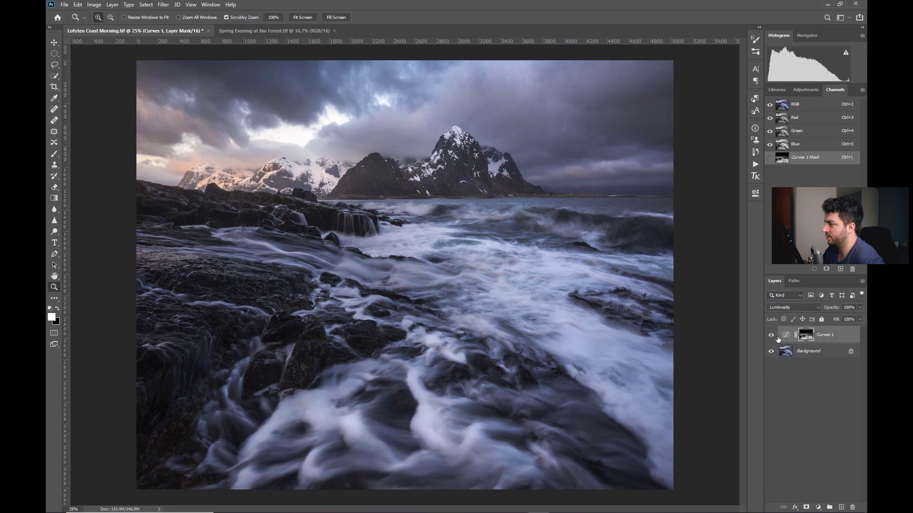
{"action": "left_click", "coordinate": [791, 310]}
{"action": "left_click", "coordinate": [787, 309]}
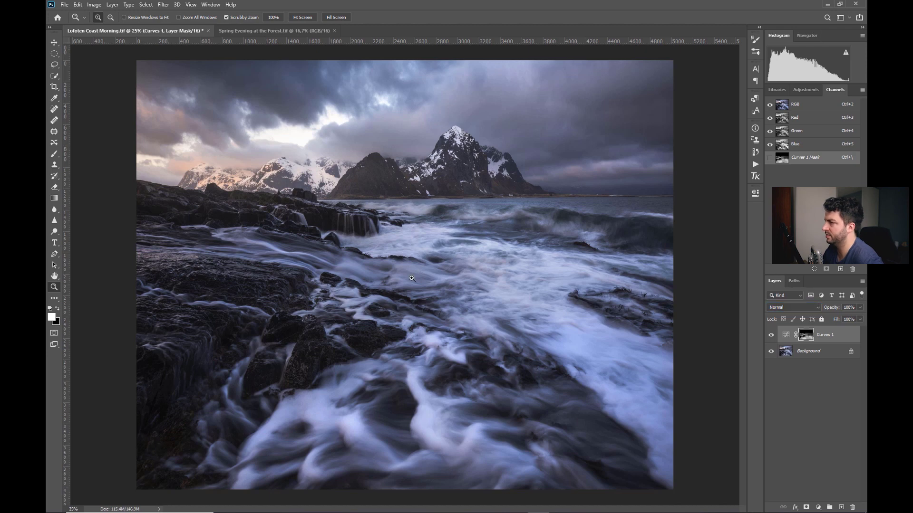
Step: Add a second Curves layer, pull its white point inward, and place a midtone point at input 128, output 153
{"action": "scroll", "coordinate": [413, 278], "scroll_direction": "down", "scroll_amount": 1}
{"action": "scroll", "coordinate": [413, 279], "scroll_direction": "up", "scroll_amount": 1}
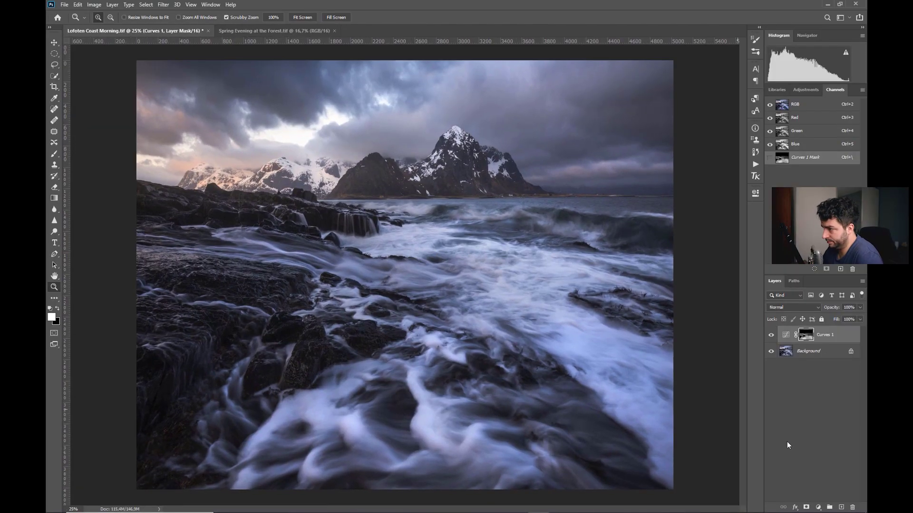
{"action": "left_click", "coordinate": [818, 507]}
{"action": "left_click", "coordinate": [813, 399]}
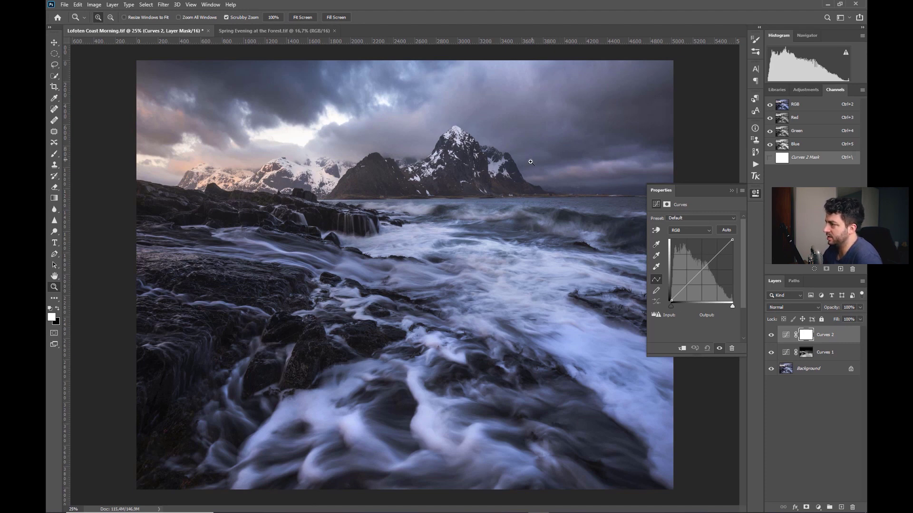
{"action": "left_click", "coordinate": [657, 231]}
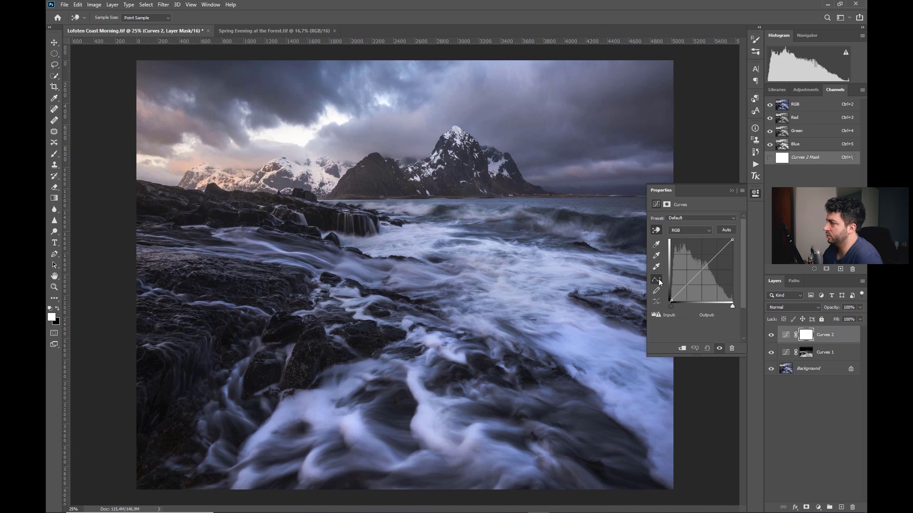
{"action": "key", "text": "z"}
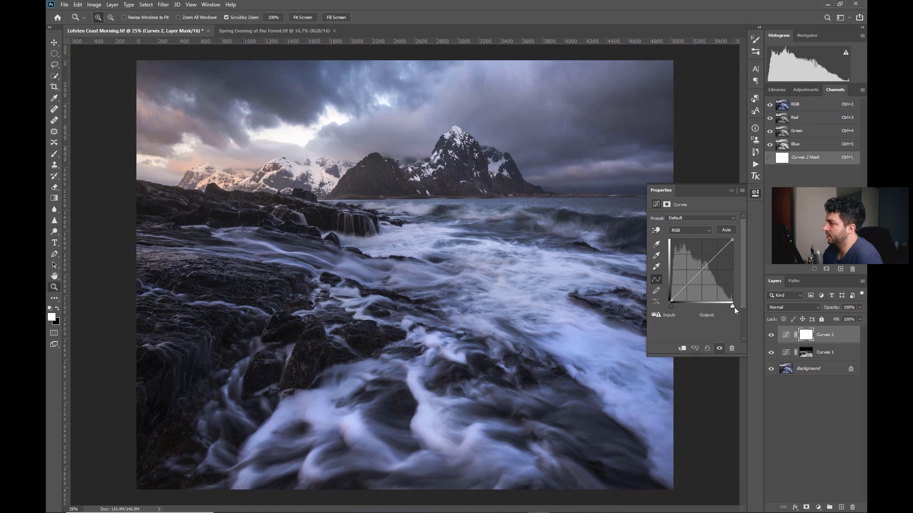
{"action": "left_click_drag", "start_coordinate": [732, 307], "coordinate": [715, 306]}
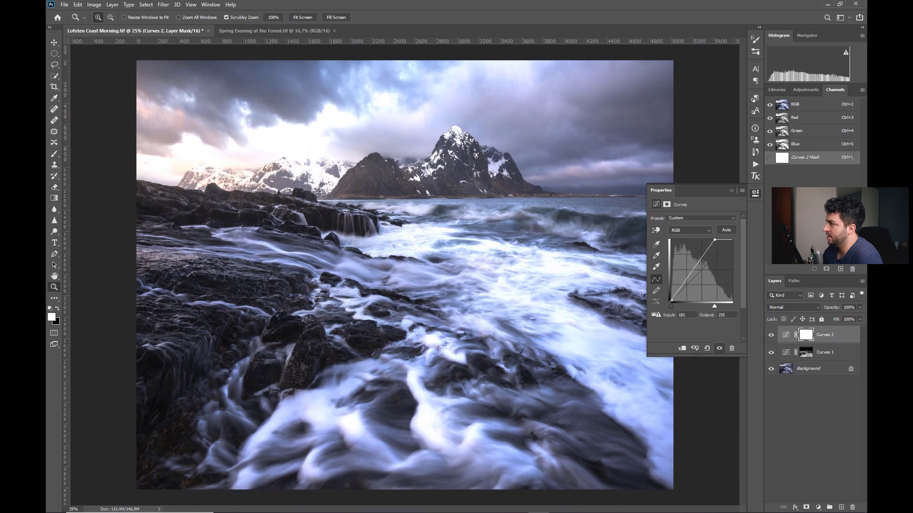
{"action": "left_click_drag", "start_coordinate": [698, 263], "coordinate": [703, 264]}
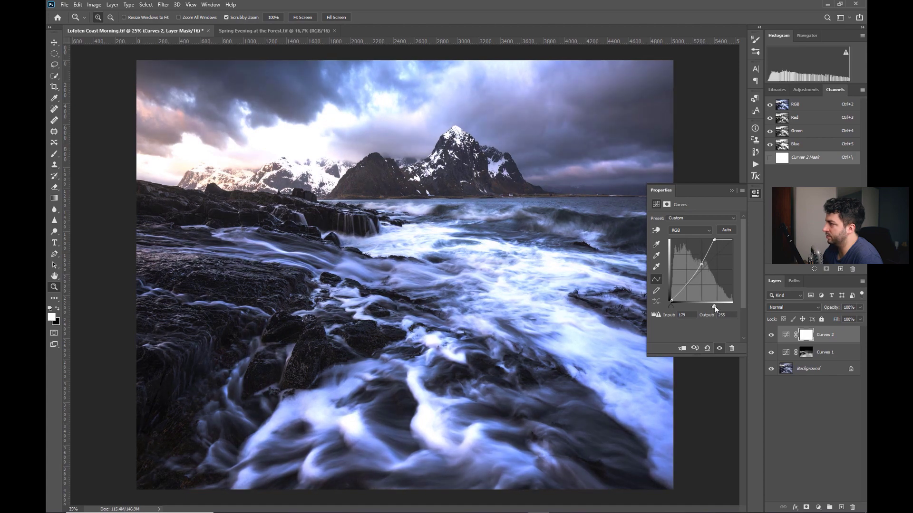
{"action": "left_click_drag", "start_coordinate": [715, 306], "coordinate": [716, 307]}
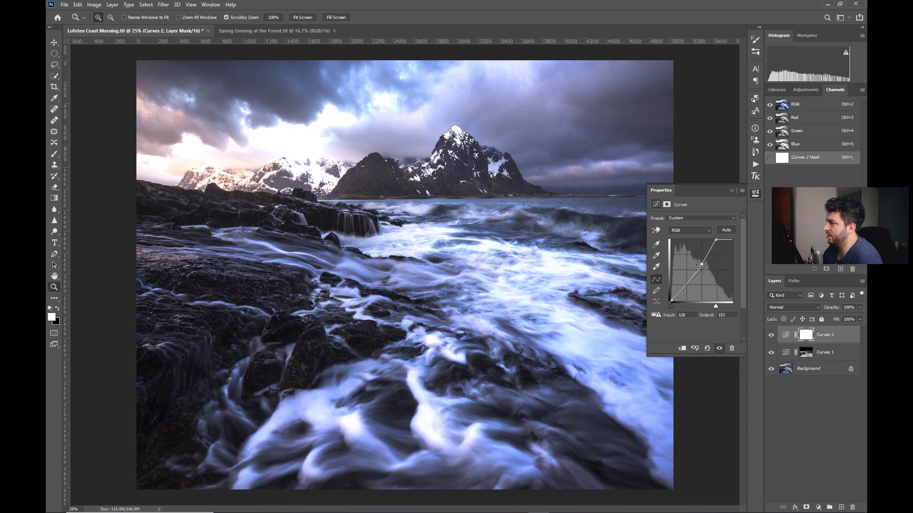
Step: Invert the second Curves layer's mask to black and paint white at 55% opacity over the sky beside and above the mountain
{"action": "left_click", "coordinate": [732, 191]}
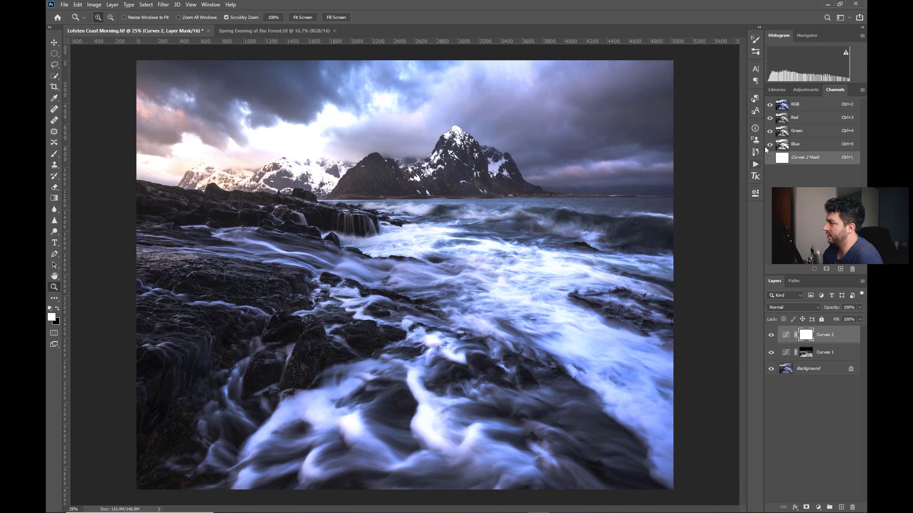
{"action": "key", "text": "ctrl+i"}
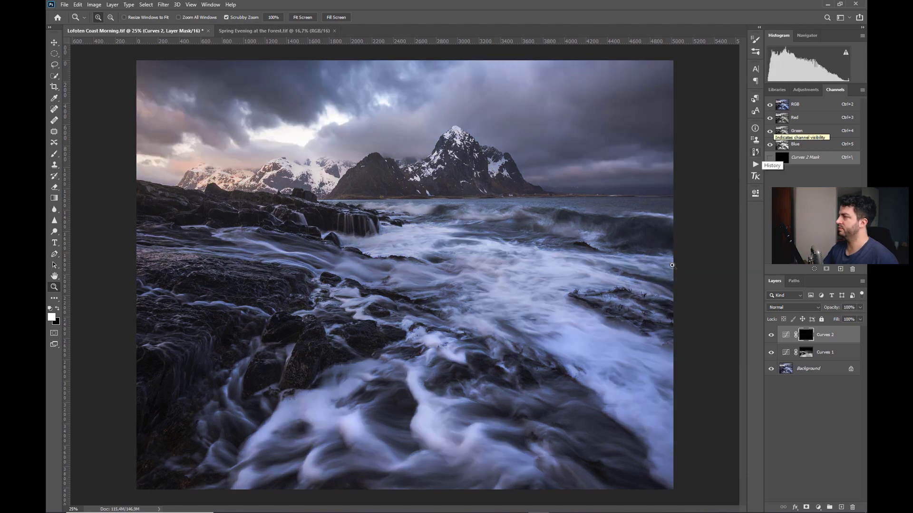
{"action": "key", "text": "b"}
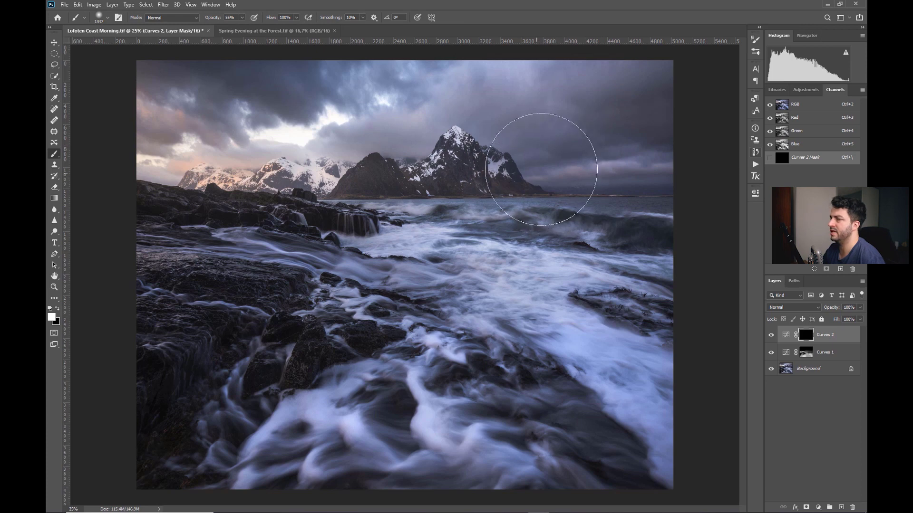
{"action": "mouse_move", "coordinate": [604, 112]}
{"action": "left_mouse_down"}
{"action": "mouse_move", "coordinate": [525, 107]}
{"action": "mouse_move", "coordinate": [536, 95]}
{"action": "mouse_move", "coordinate": [552, 99]}
{"action": "mouse_move", "coordinate": [409, 157]}
{"action": "left_mouse_up"}
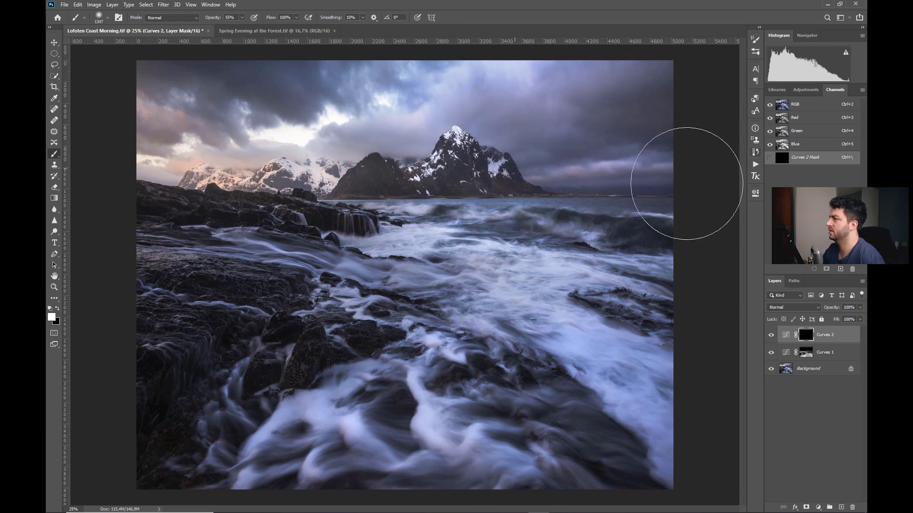
Step: Paint black on the second Curves layer's mask to clear the effect from the water and mountain and soften it above the peak
{"action": "key", "text": "x"}
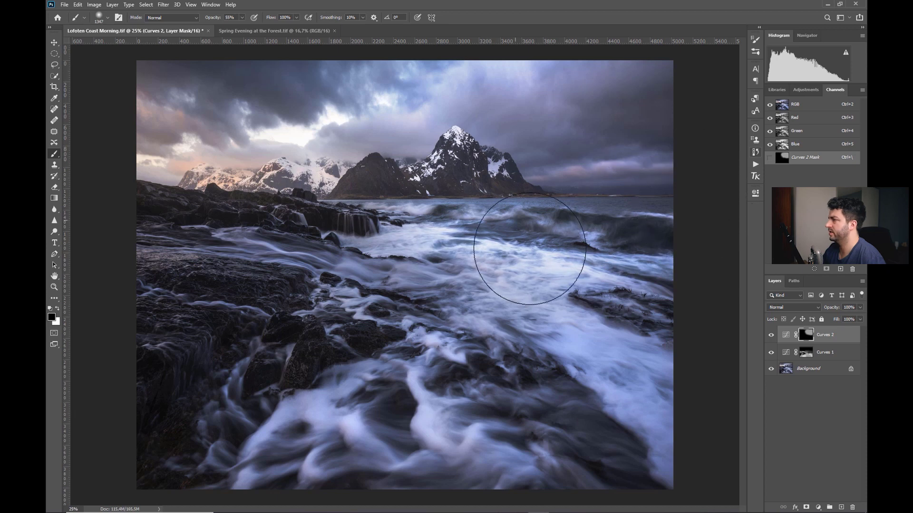
{"action": "left_click_drag", "start_coordinate": [487, 245], "coordinate": [435, 236]}
{"action": "mouse_move", "coordinate": [365, 254]}
{"action": "left_mouse_down"}
{"action": "mouse_move", "coordinate": [485, 233]}
{"action": "mouse_move", "coordinate": [430, 274]}
{"action": "left_mouse_up"}
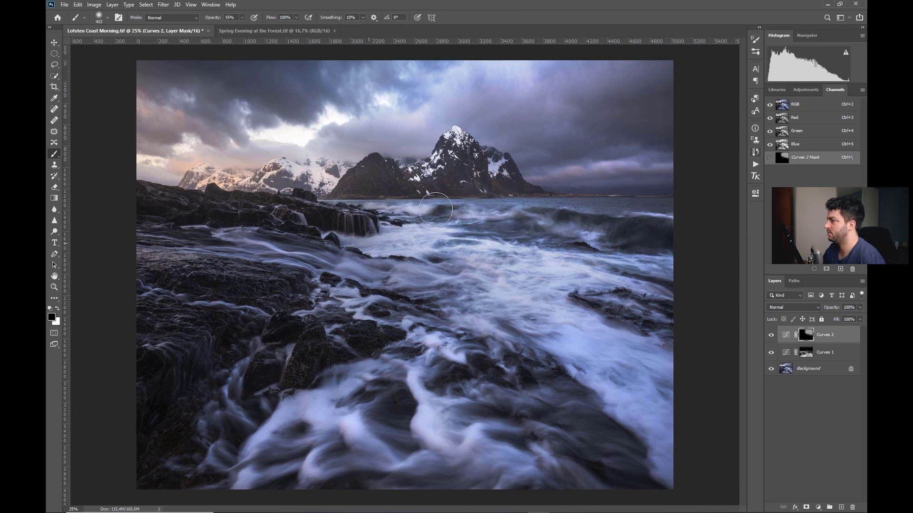
{"action": "mouse_move", "coordinate": [486, 139]}
{"action": "left_mouse_down"}
{"action": "mouse_move", "coordinate": [467, 117]}
{"action": "mouse_move", "coordinate": [320, 122]}
{"action": "mouse_move", "coordinate": [398, 87]}
{"action": "mouse_move", "coordinate": [436, 61]}
{"action": "left_mouse_up"}
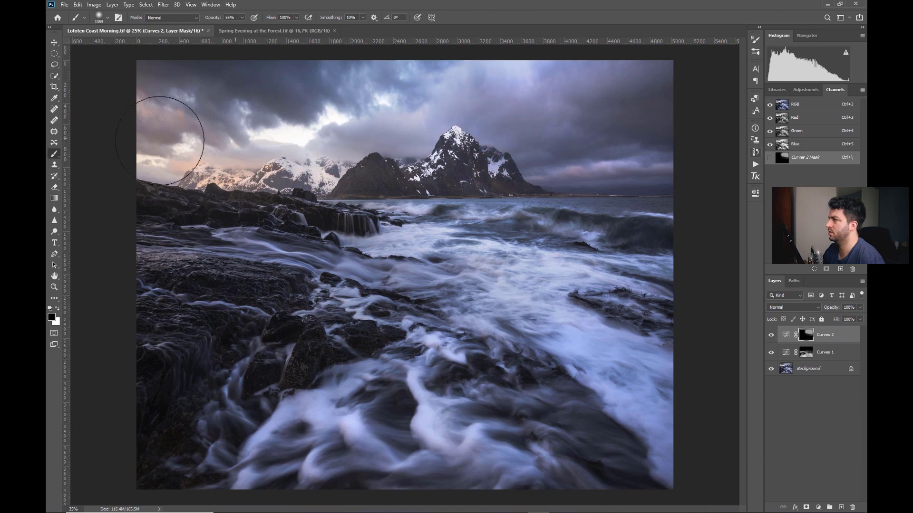
{"action": "left_click_drag", "start_coordinate": [454, 148], "coordinate": [427, 149]}
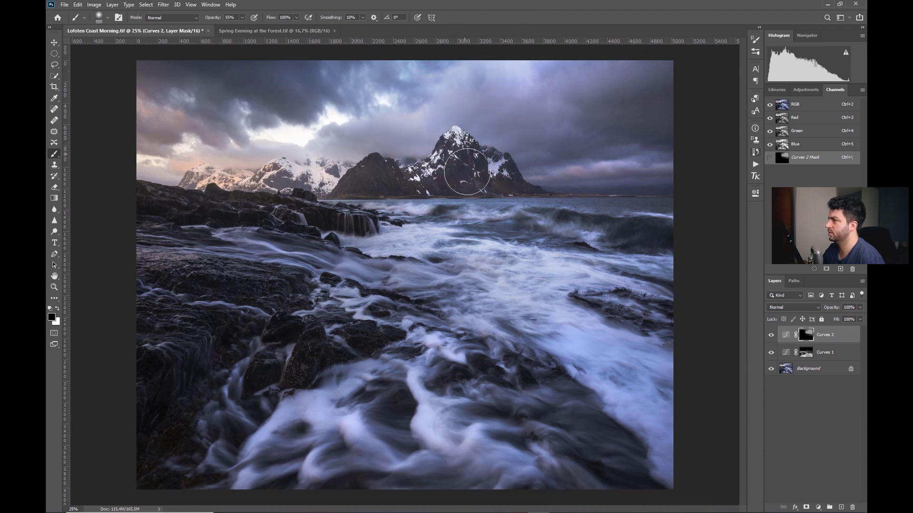
{"action": "key", "text": "x"}
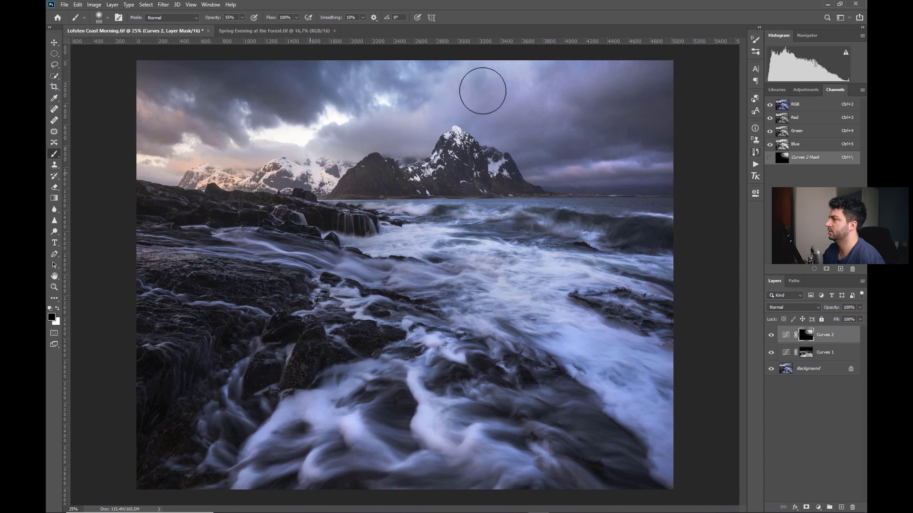
{"action": "key", "text": "x"}
Step: Compare the photo with the second Curves layer hidden and shown, leaving the layer visible
{"action": "key", "text": "z"}
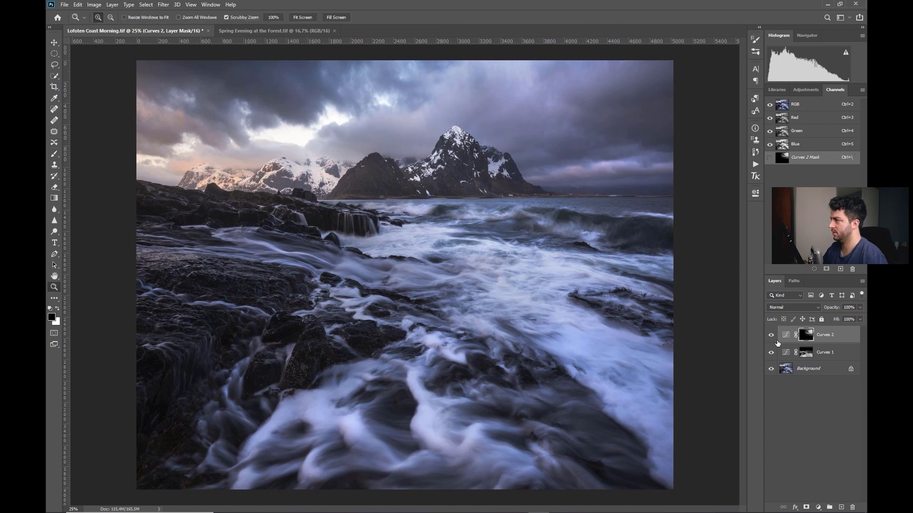
{"action": "left_click", "coordinate": [773, 338]}
{"action": "left_click", "coordinate": [773, 338]}
{"action": "left_click", "coordinate": [772, 340]}
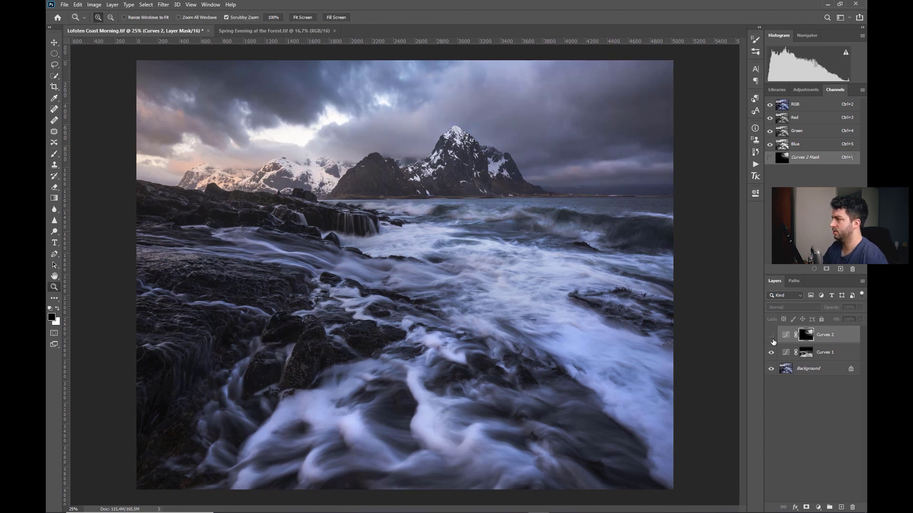
{"action": "left_click", "coordinate": [772, 342]}
{"action": "left_click", "coordinate": [771, 342]}
{"action": "left_click", "coordinate": [771, 345]}
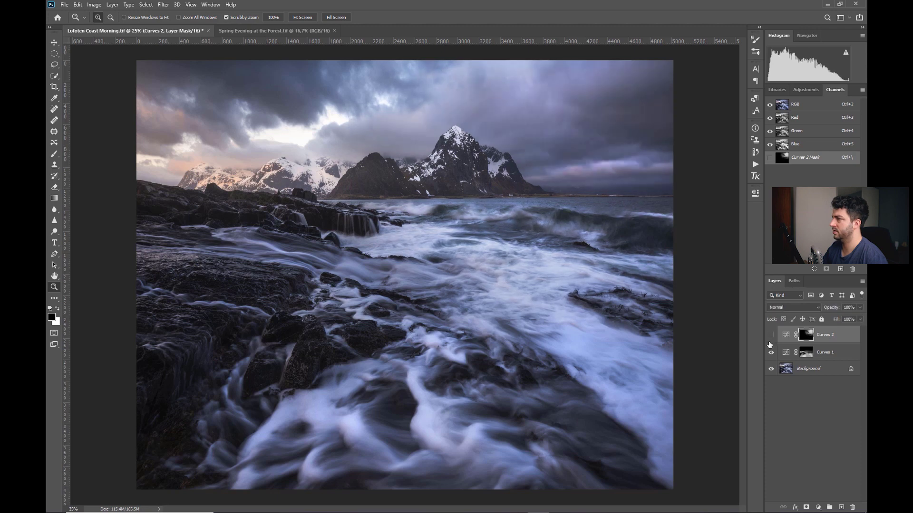
{"action": "left_click", "coordinate": [770, 342]}
{"action": "left_click", "coordinate": [771, 340]}
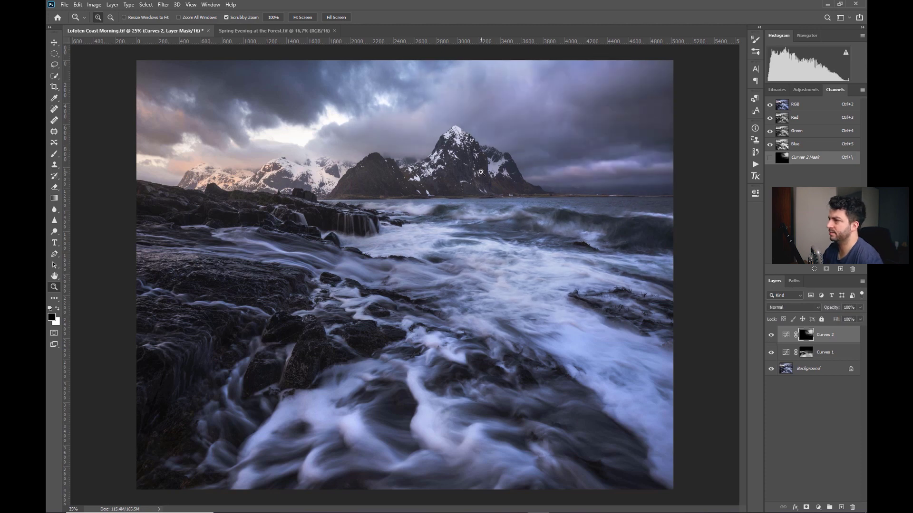
{"action": "scroll", "coordinate": [478, 174], "scroll_direction": "down", "scroll_amount": 1}
{"action": "scroll", "coordinate": [472, 183], "scroll_direction": "up", "scroll_amount": 1}
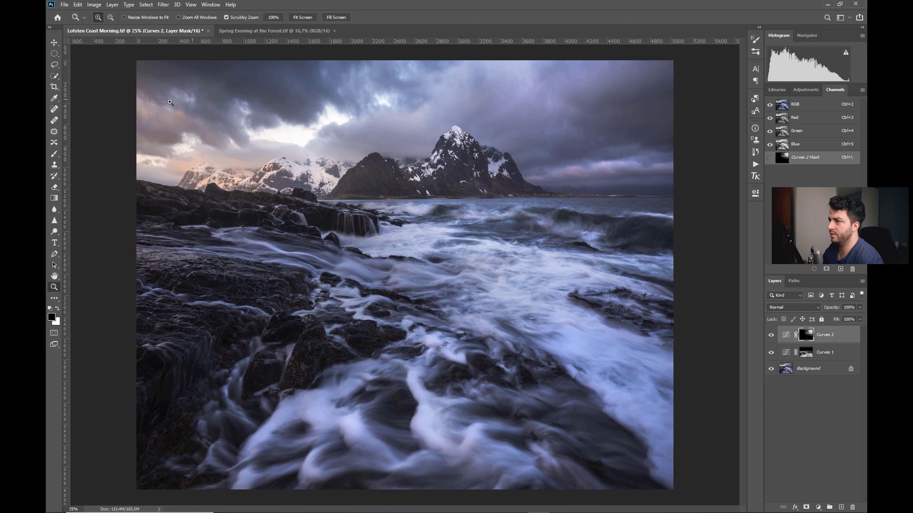
Step: Add a third Curves layer and darken it with a highlight point at input 239, output 228
{"action": "left_click", "coordinate": [816, 507]}
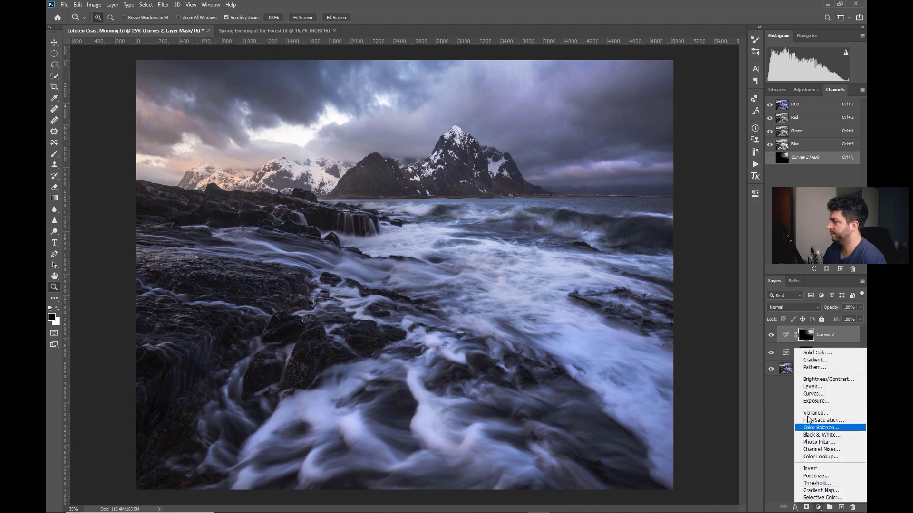
{"action": "left_click", "coordinate": [819, 396]}
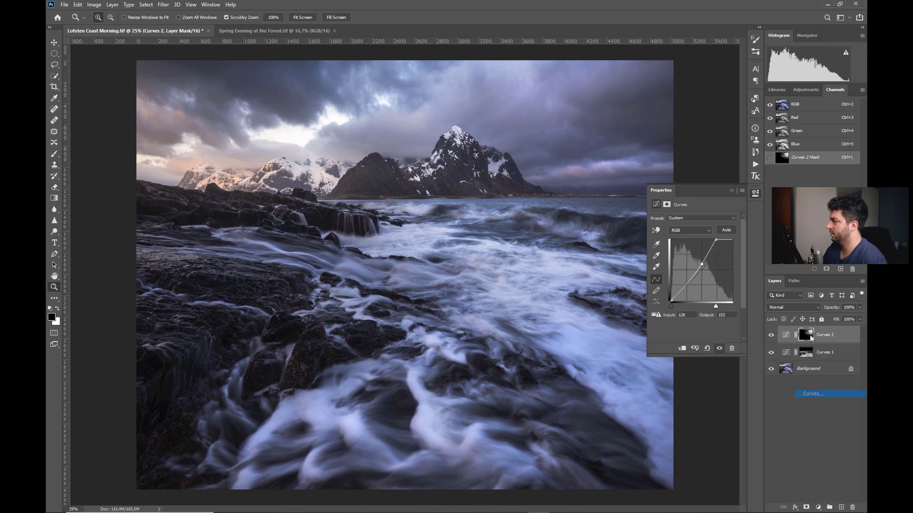
{"action": "left_click", "coordinate": [657, 231]}
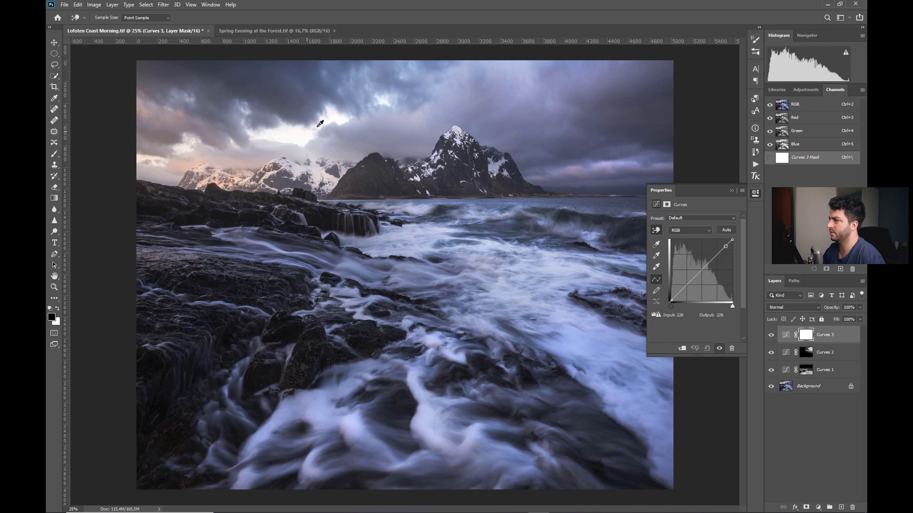
{"action": "left_click", "coordinate": [657, 231]}
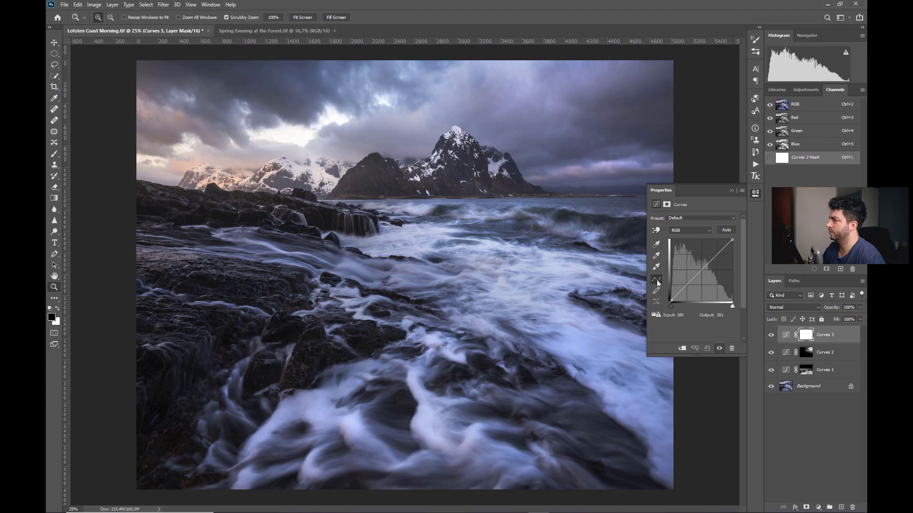
{"action": "left_click_drag", "start_coordinate": [729, 246], "coordinate": [727, 248]}
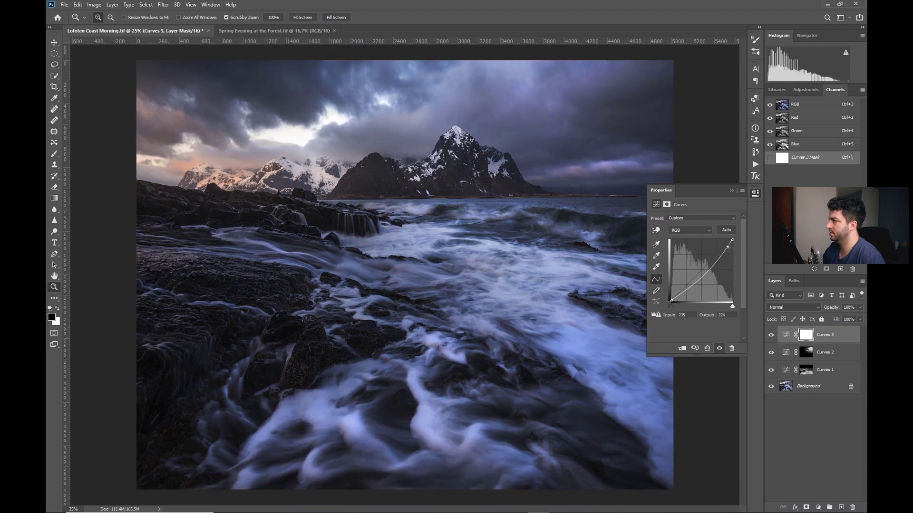
{"action": "left_click_drag", "start_coordinate": [727, 247], "coordinate": [728, 247]}
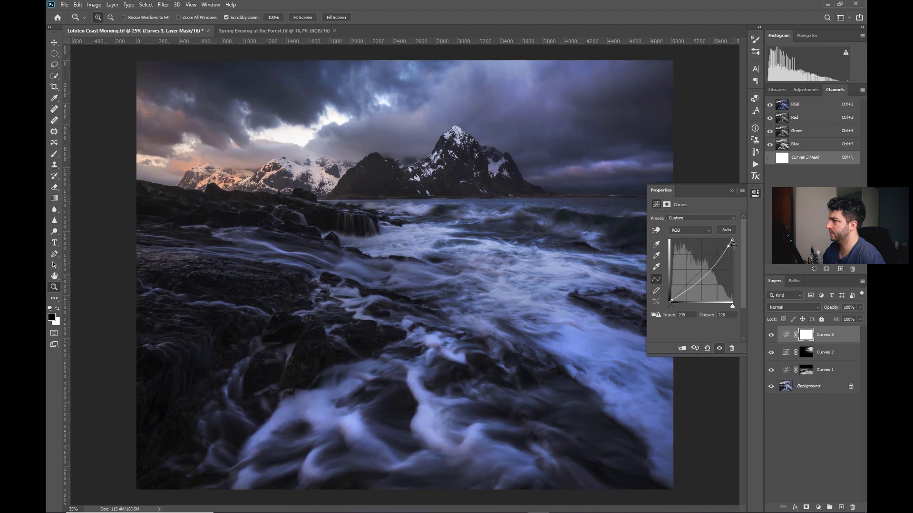
{"action": "left_click", "coordinate": [732, 190]}
Step: Invert the third Curves layer's mask to black and paint white at 55% opacity over the bright cloud gap above the snowy mountains
{"action": "key", "text": "ctrl+i"}
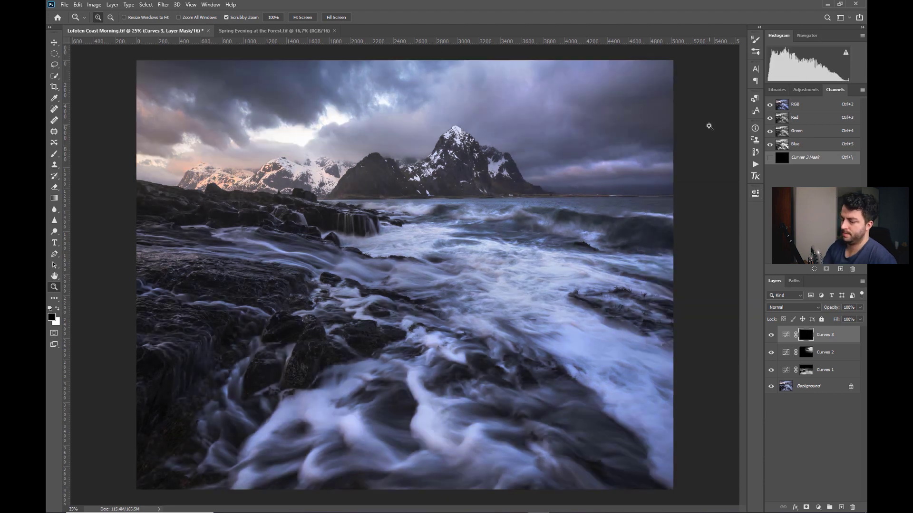
{"action": "key", "text": "b"}
{"action": "key", "text": "x"}
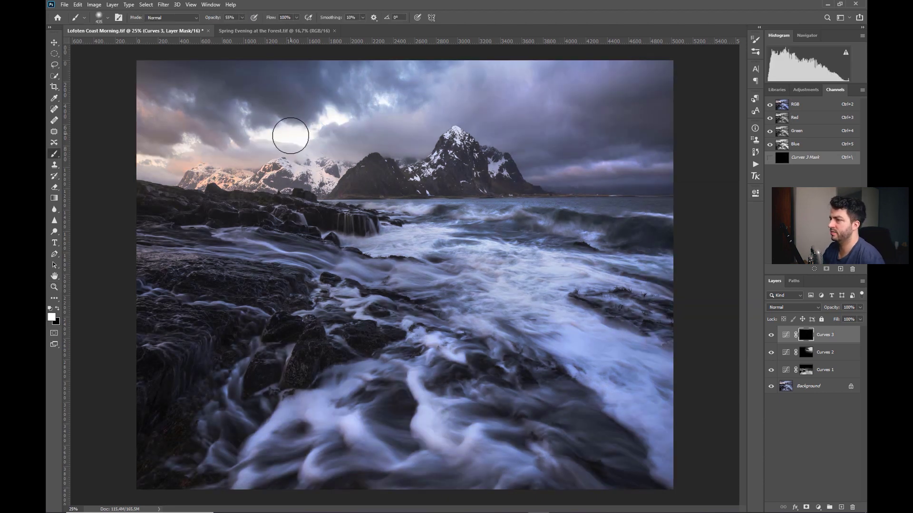
{"action": "mouse_move", "coordinate": [290, 135]}
{"action": "left_mouse_down"}
{"action": "mouse_move", "coordinate": [254, 131]}
{"action": "mouse_move", "coordinate": [320, 130]}
{"action": "mouse_move", "coordinate": [315, 122]}
{"action": "mouse_move", "coordinate": [350, 113]}
{"action": "mouse_move", "coordinate": [281, 137]}
{"action": "mouse_move", "coordinate": [274, 129]}
{"action": "mouse_move", "coordinate": [136, 161]}
{"action": "mouse_move", "coordinate": [216, 143]}
{"action": "mouse_move", "coordinate": [297, 145]}
{"action": "mouse_move", "coordinate": [279, 158]}
{"action": "mouse_move", "coordinate": [314, 146]}
{"action": "mouse_move", "coordinate": [322, 153]}
{"action": "mouse_move", "coordinate": [341, 127]}
{"action": "left_mouse_up"}
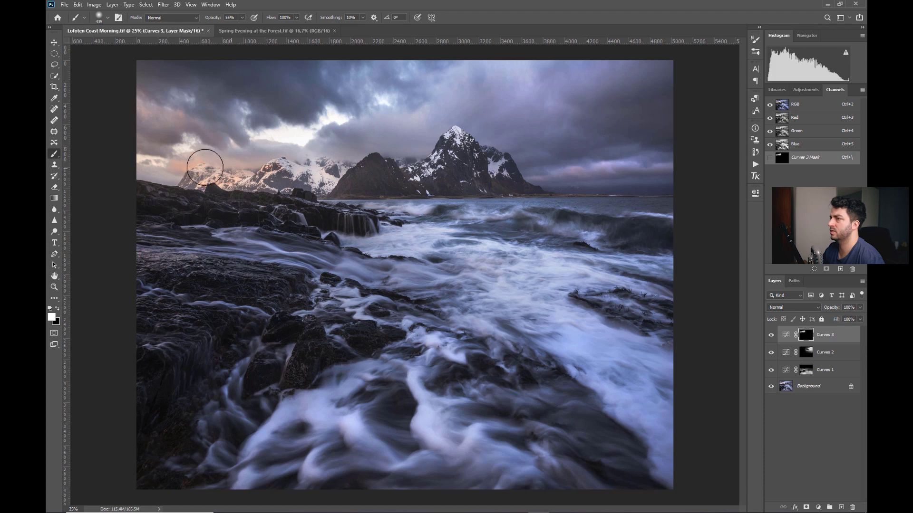
{"action": "key", "text": "x"}
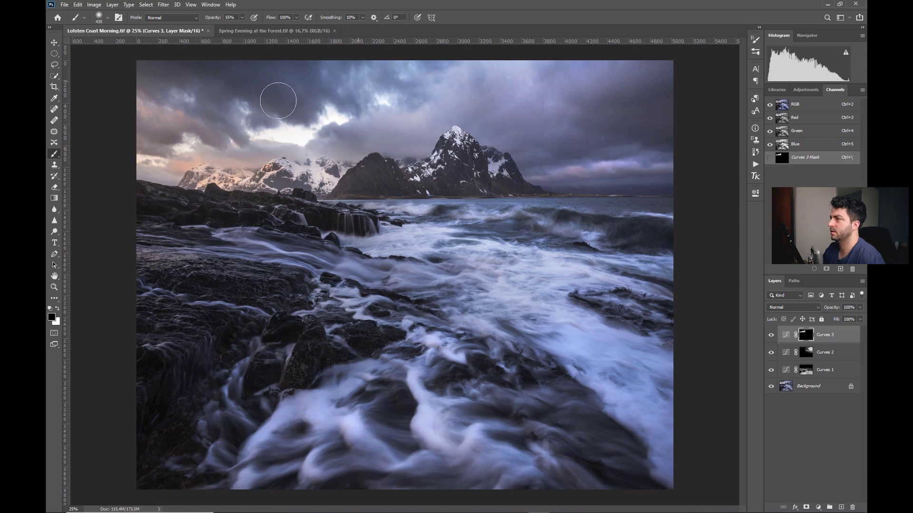
Step: Examine the darkened cloud gap and snowy mountains up close, and check the effect on the whole photo
{"action": "key", "text": "z"}
{"action": "left_click_drag", "start_coordinate": [285, 118], "coordinate": [316, 159]}
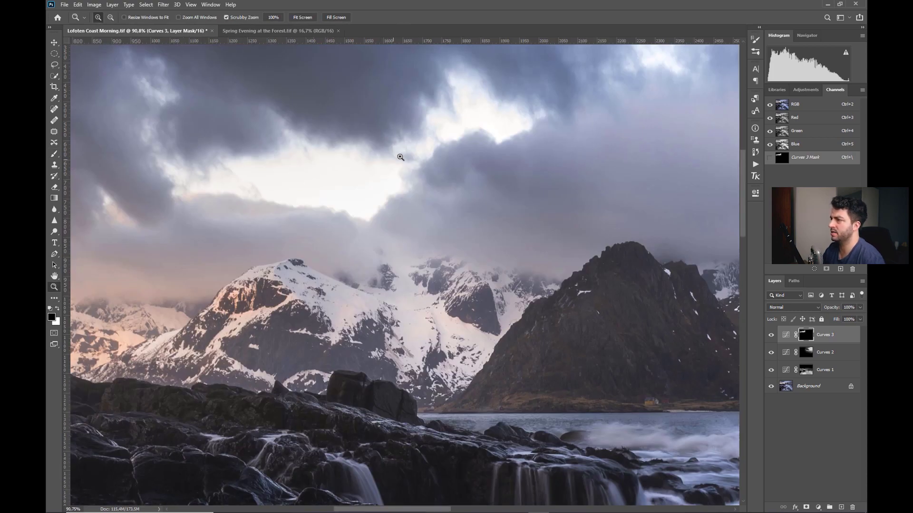
{"action": "key", "text": "ctrl+0"}
{"action": "key", "text": "ctrl+0"}
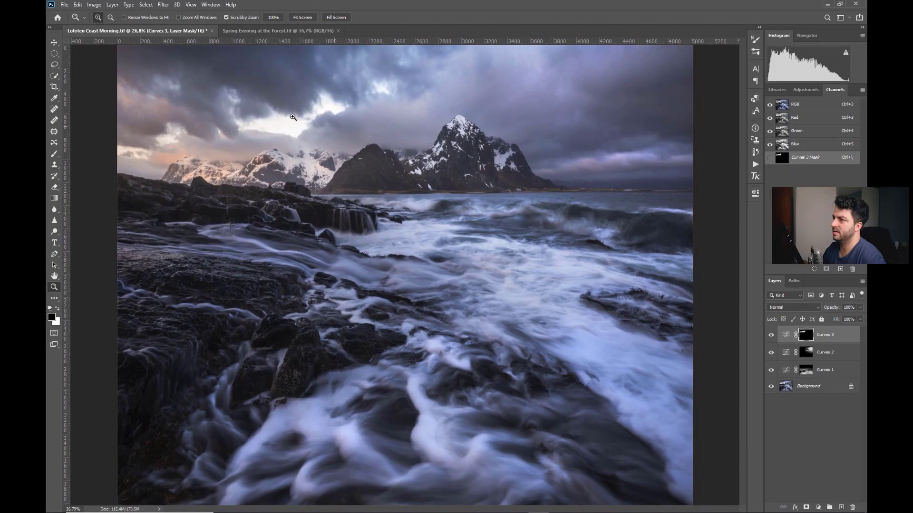
{"action": "key", "text": "b"}
{"action": "key", "text": "x"}
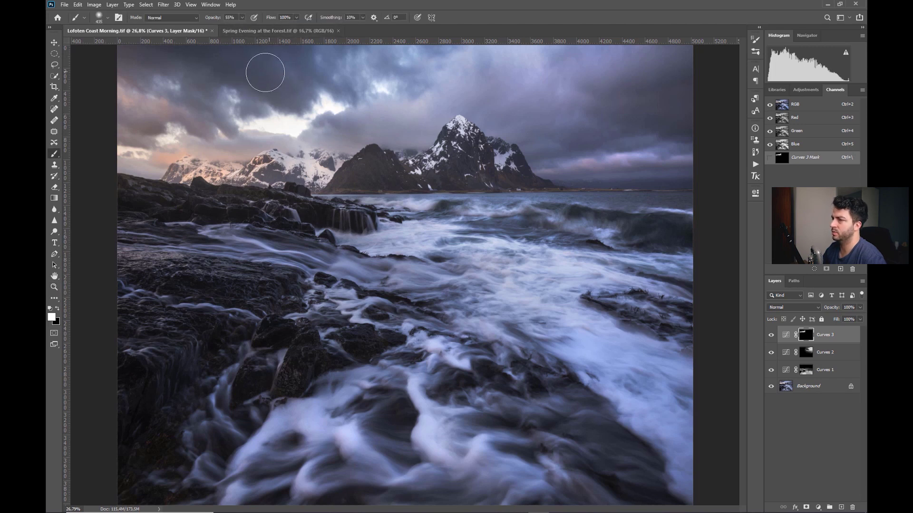
{"action": "key", "text": "x"}
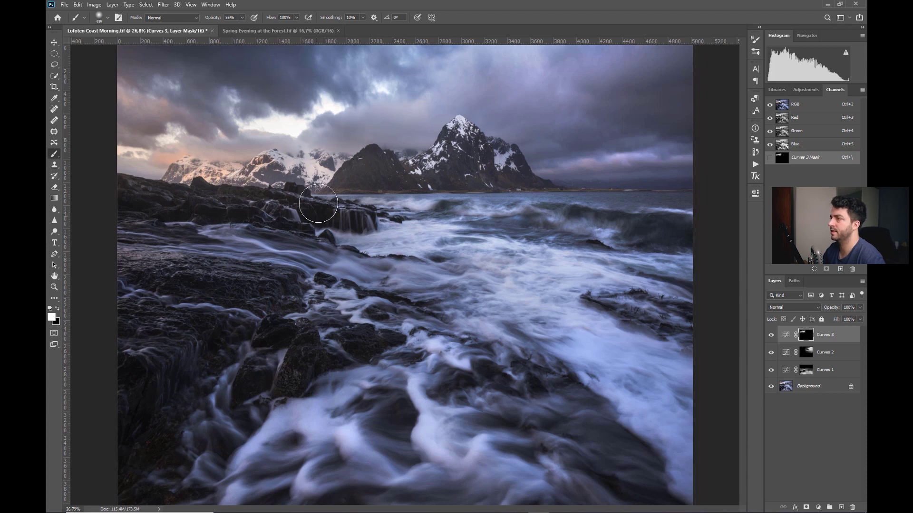
{"action": "key", "text": "z"}
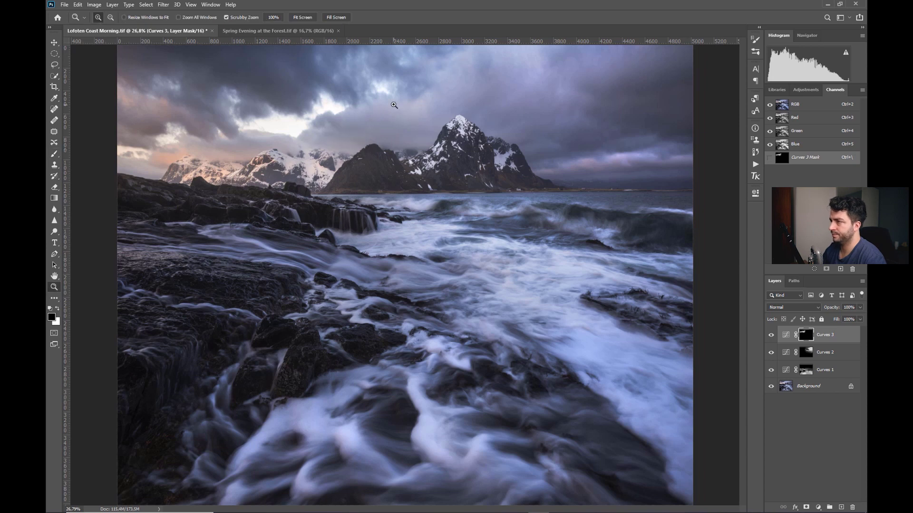
{"action": "mouse_move", "coordinate": [393, 102]}
{"action": "left_mouse_down"}
{"action": "mouse_move", "coordinate": [378, 131]}
{"action": "mouse_move", "coordinate": [391, 131]}
{"action": "left_mouse_up"}
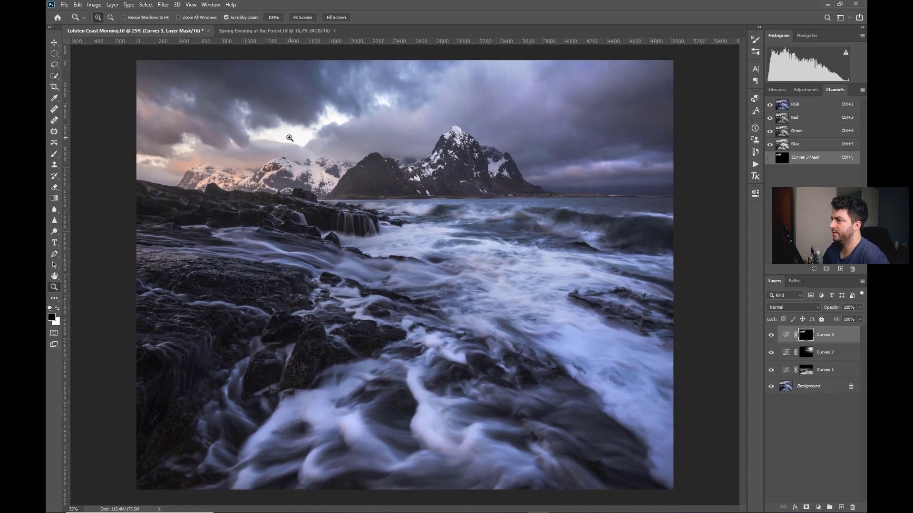
Step: Add a fourth Curves layer with a midtone point at input 164, output 138, and move its white point to input 251
{"action": "left_click", "coordinate": [818, 507]}
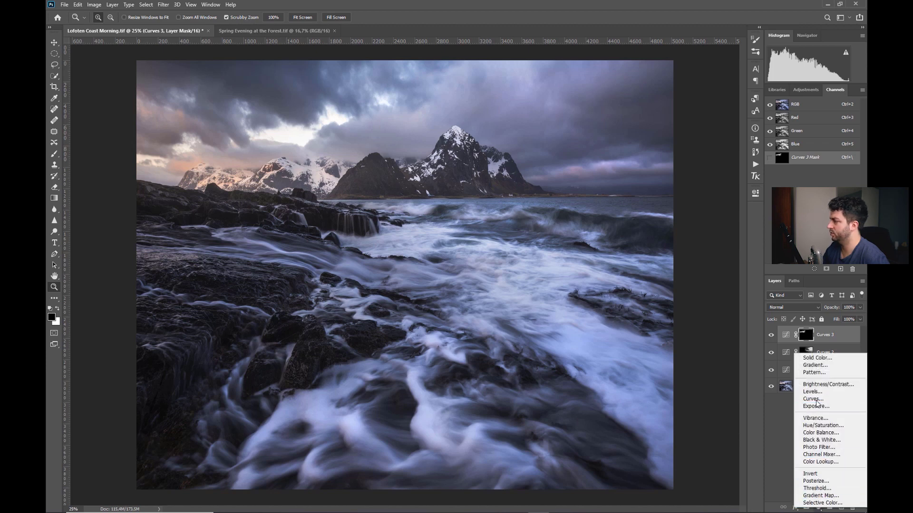
{"action": "left_click", "coordinate": [818, 404]}
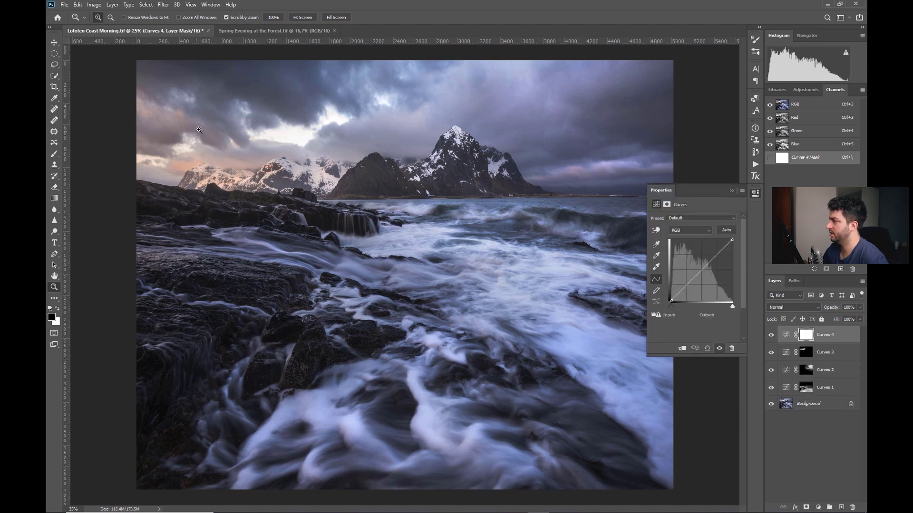
{"action": "left_click", "coordinate": [658, 231]}
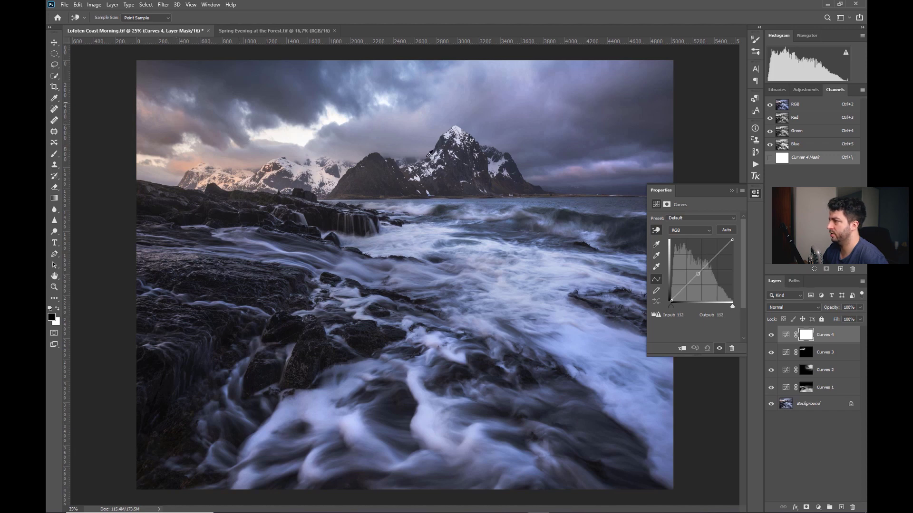
{"action": "key", "text": "z"}
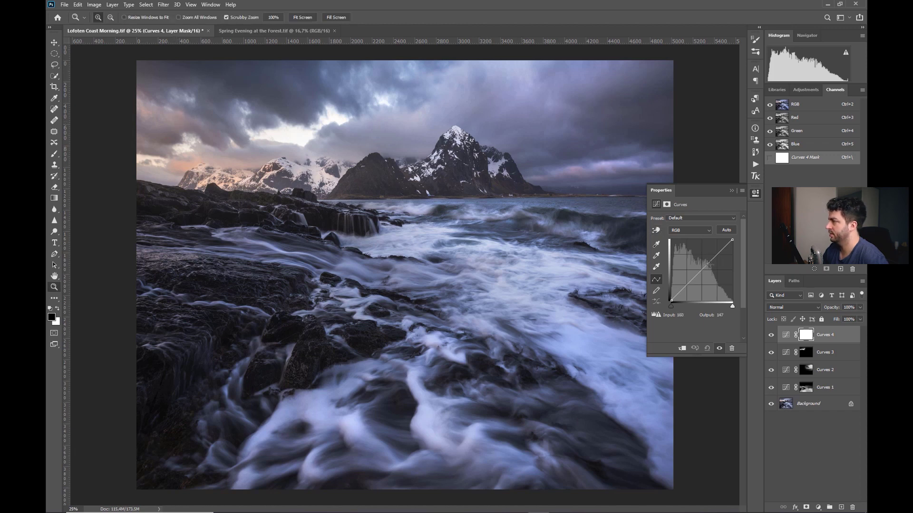
{"action": "left_click_drag", "start_coordinate": [709, 264], "coordinate": [709, 266]}
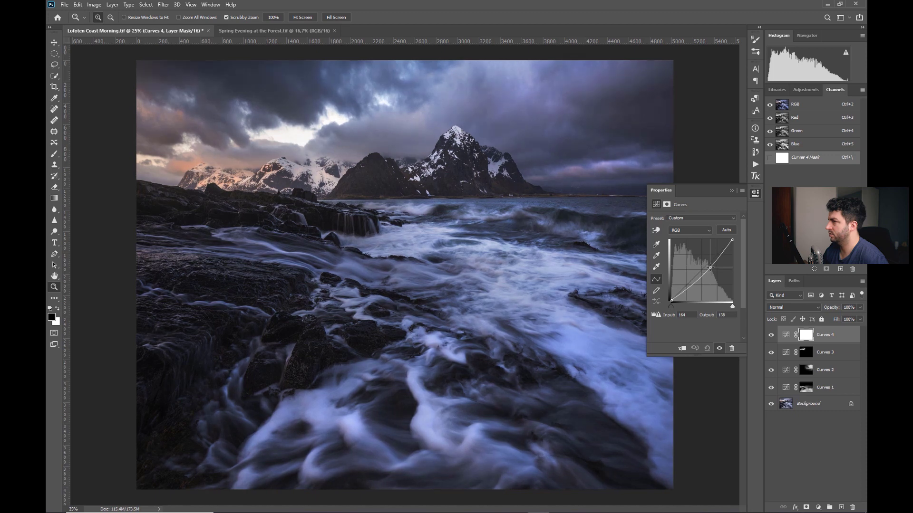
{"action": "left_click_drag", "start_coordinate": [732, 306], "coordinate": [731, 306]}
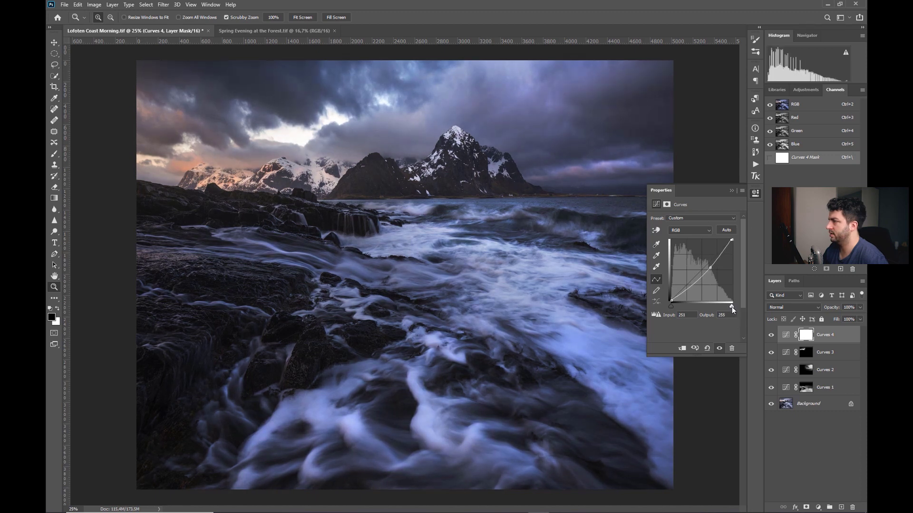
{"action": "left_click", "coordinate": [732, 191]}
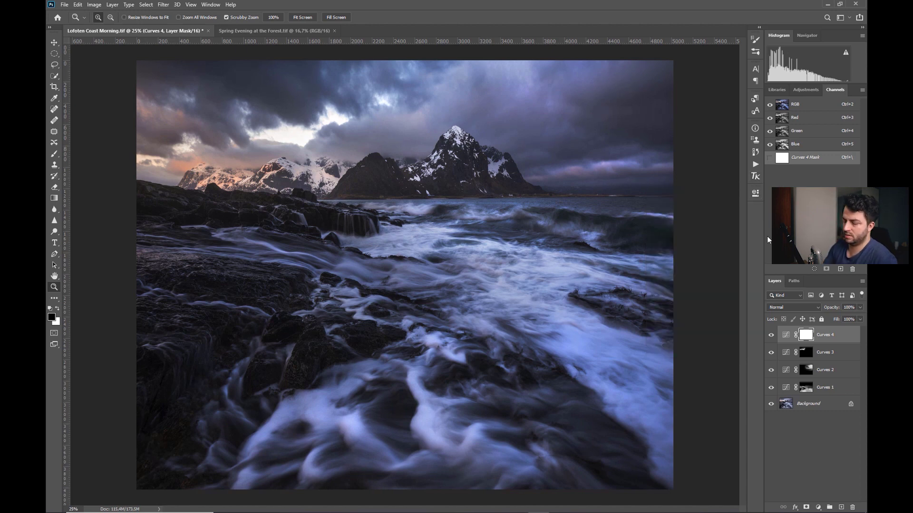
Step: Invert the fourth Curves layer's mask to black and paint white at 55% opacity over the warm clouds and distant snowy mountains
{"action": "key", "text": "ctrl+i"}
{"action": "key", "text": "b"}
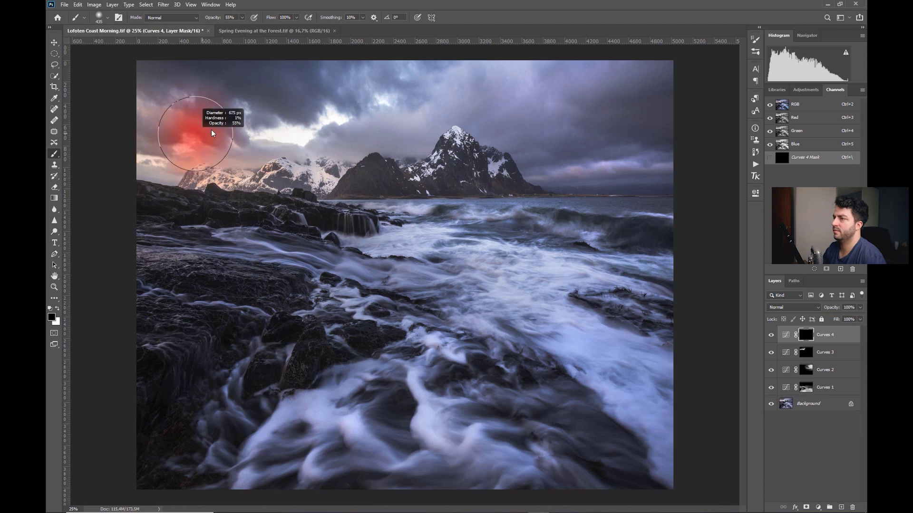
{"action": "key", "text": "x"}
{"action": "left_click_drag", "start_coordinate": [114, 119], "coordinate": [190, 115]}
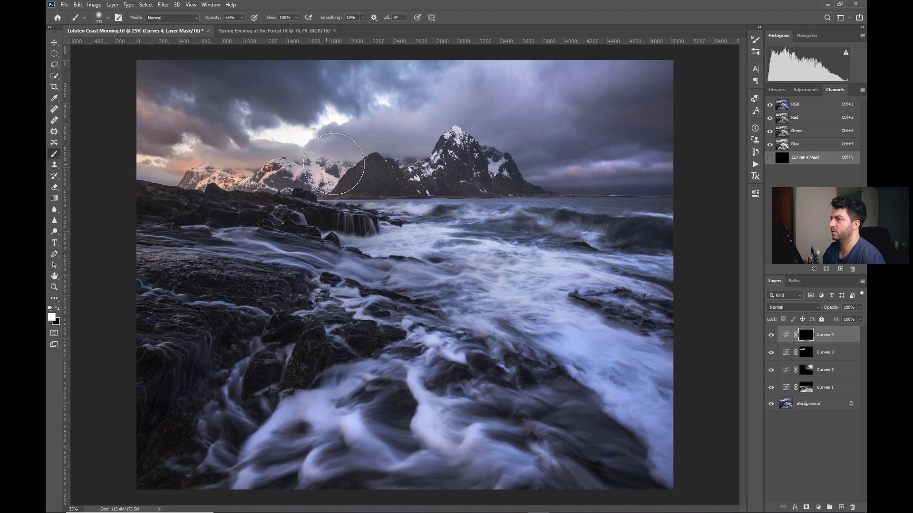
{"action": "key", "text": "x"}
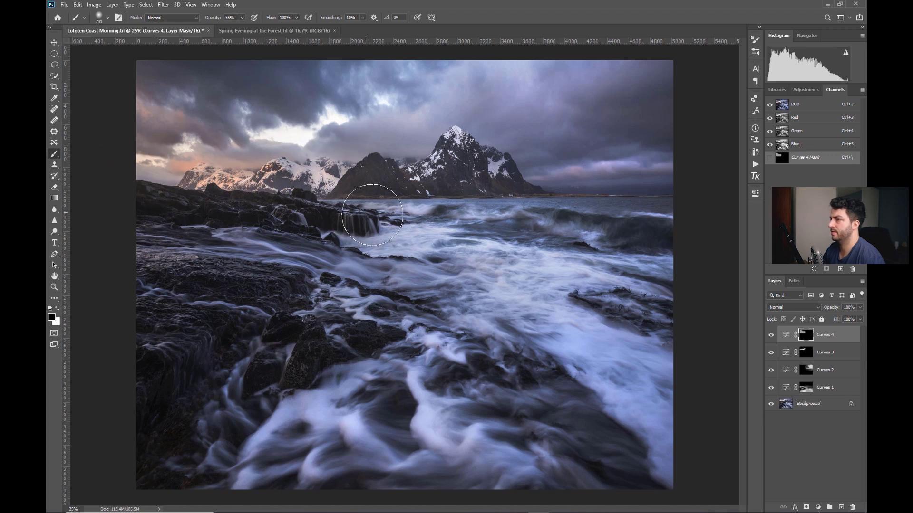
Step: Compare the whole photo with the fourth Curves layer hidden and shown
{"action": "key", "text": "z"}
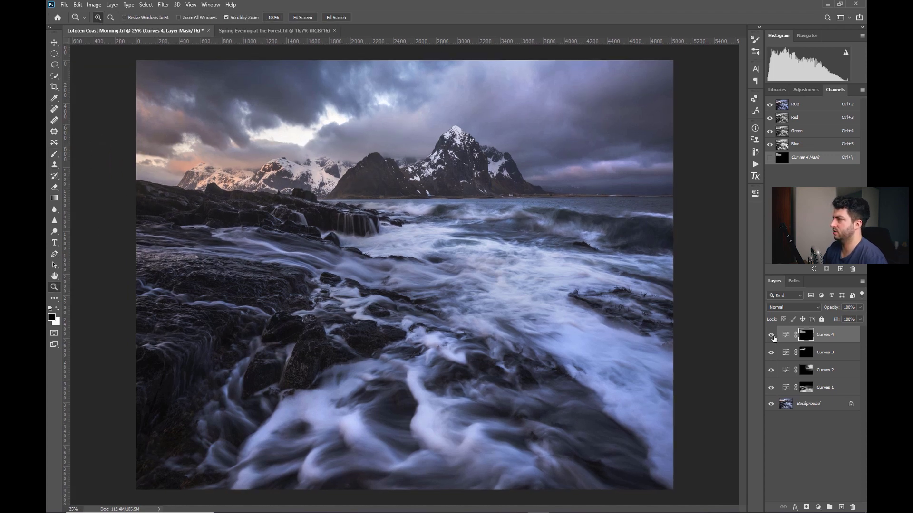
{"action": "left_click", "coordinate": [771, 335]}
{"action": "left_click", "coordinate": [771, 335]}
{"action": "left_click", "coordinate": [771, 335]}
{"action": "left_click", "coordinate": [771, 335]}
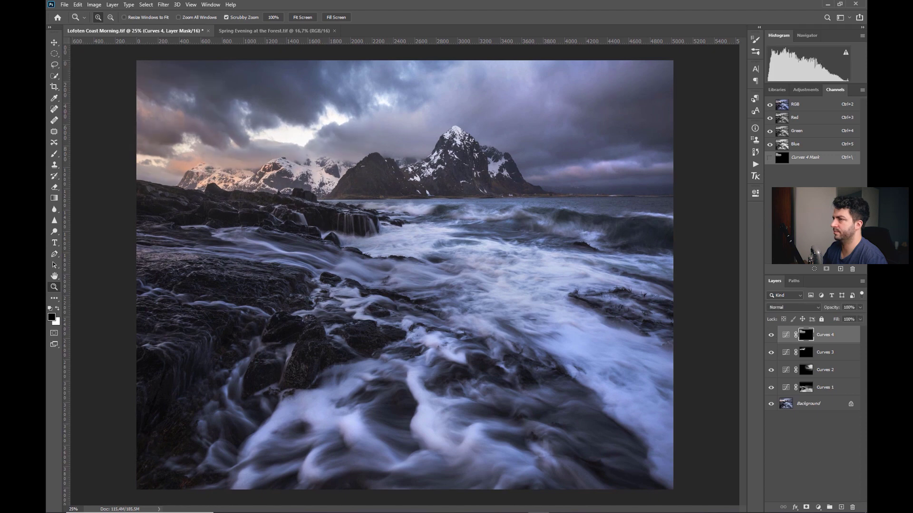
{"action": "left_click_drag", "start_coordinate": [411, 163], "coordinate": [408, 163]}
Step: Paint black on the fourth Curves layer's mask around the sky beside the central peaks, and lower the brush opacity to 11%
{"action": "key", "text": "b"}
{"action": "key", "text": "x"}
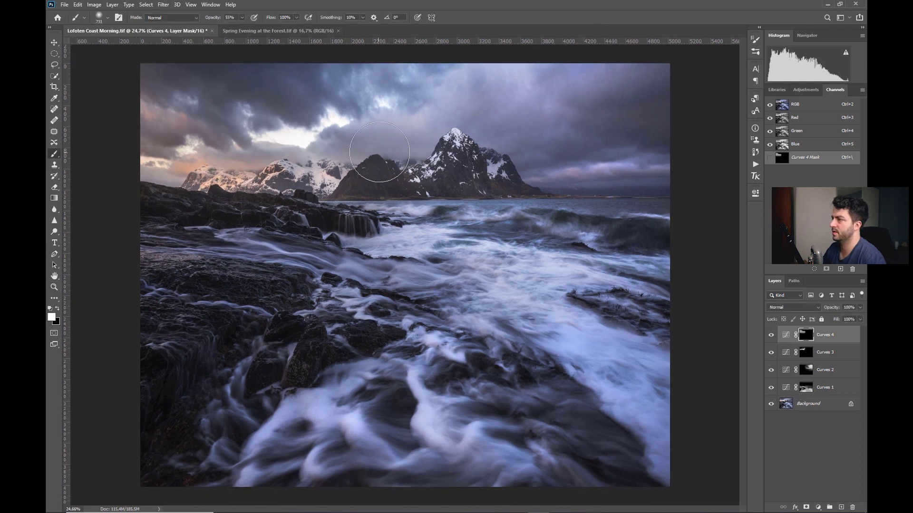
{"action": "key", "text": "x"}
{"action": "mouse_move", "coordinate": [363, 142]}
{"action": "left_mouse_down"}
{"action": "mouse_move", "coordinate": [416, 139]}
{"action": "mouse_move", "coordinate": [400, 139]}
{"action": "left_mouse_up"}
{"action": "key", "text": "1"}
{"action": "key", "text": "1"}
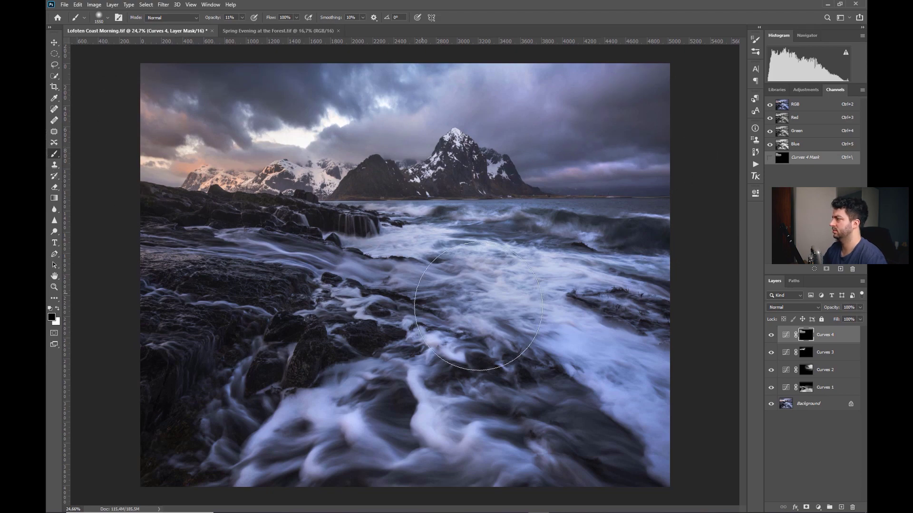
Step: Examine the fourth Curves layer's mask on its own, and check the photo with and without that layer
{"action": "key", "text": "z"}
{"action": "left_click", "coordinate": [800, 336], "text": "alt"}
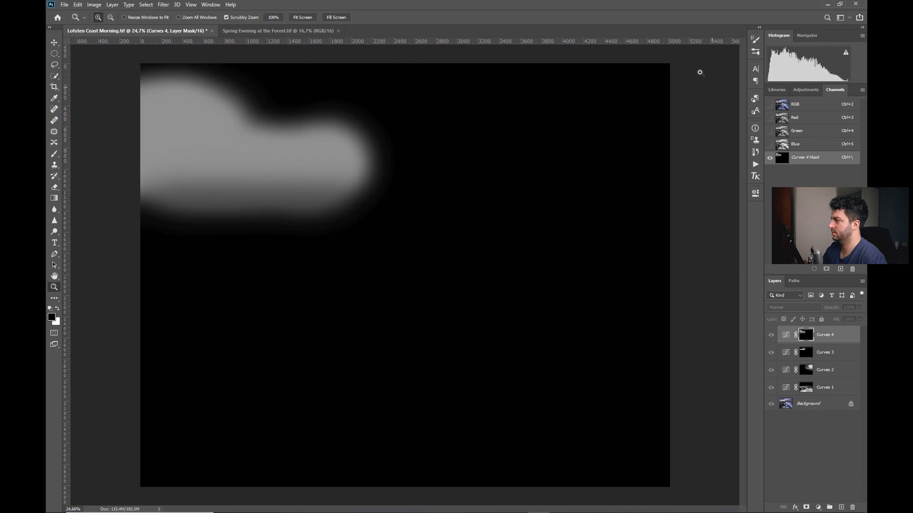
{"action": "key", "text": "b"}
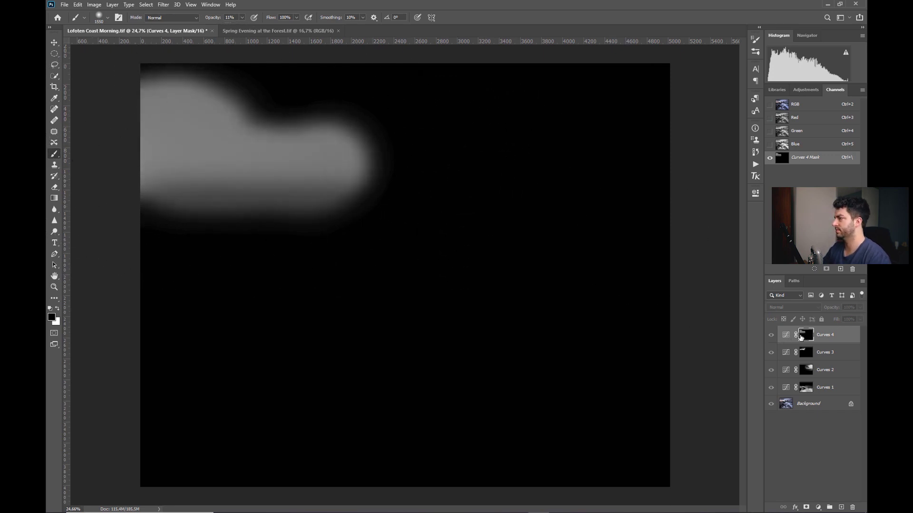
{"action": "left_click", "coordinate": [786, 335]}
{"action": "key", "text": "z"}
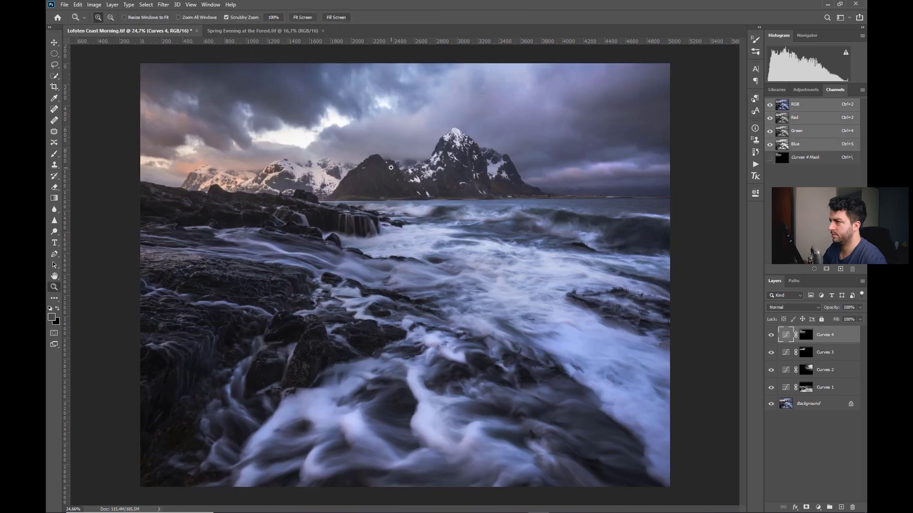
{"action": "mouse_move", "coordinate": [391, 167]}
{"action": "left_mouse_down"}
{"action": "mouse_move", "coordinate": [373, 167]}
{"action": "mouse_move", "coordinate": [393, 168]}
{"action": "left_mouse_up"}
{"action": "left_click", "coordinate": [771, 335]}
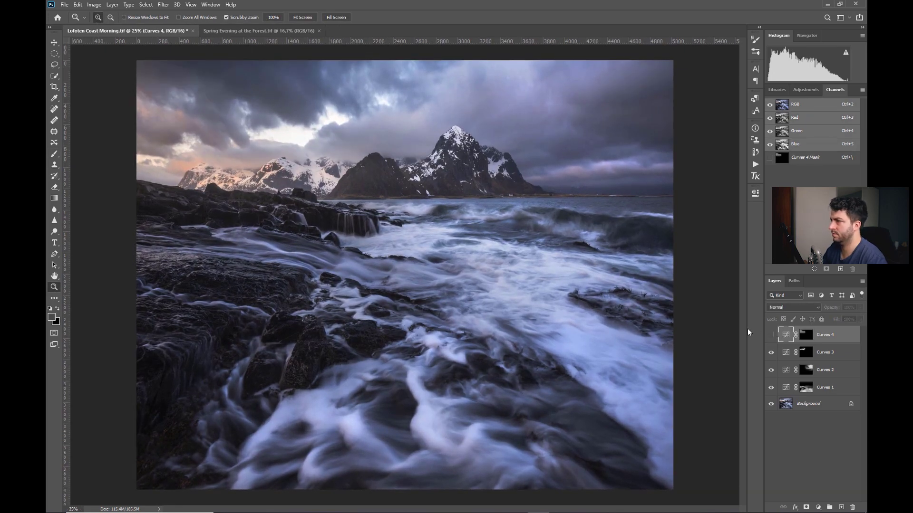
{"action": "left_click", "coordinate": [771, 335]}
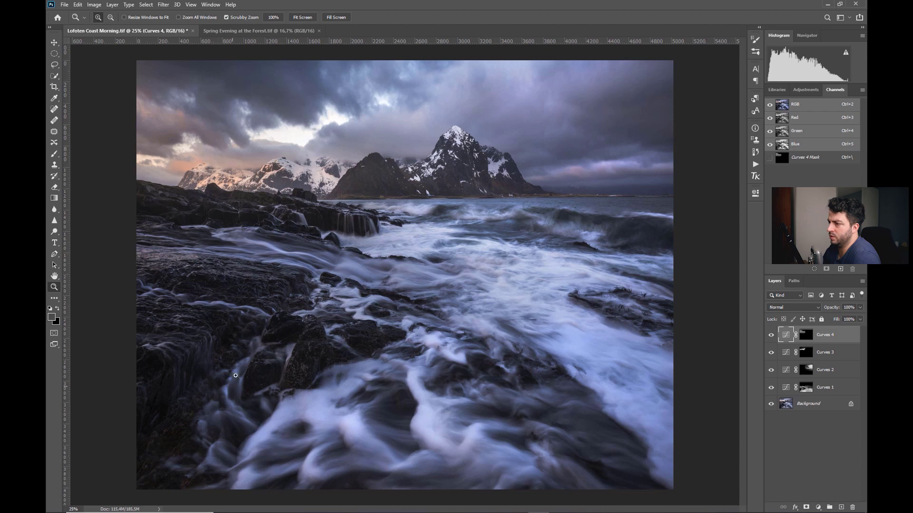
{"action": "left_click", "coordinate": [152, 282], "text": "alt"}
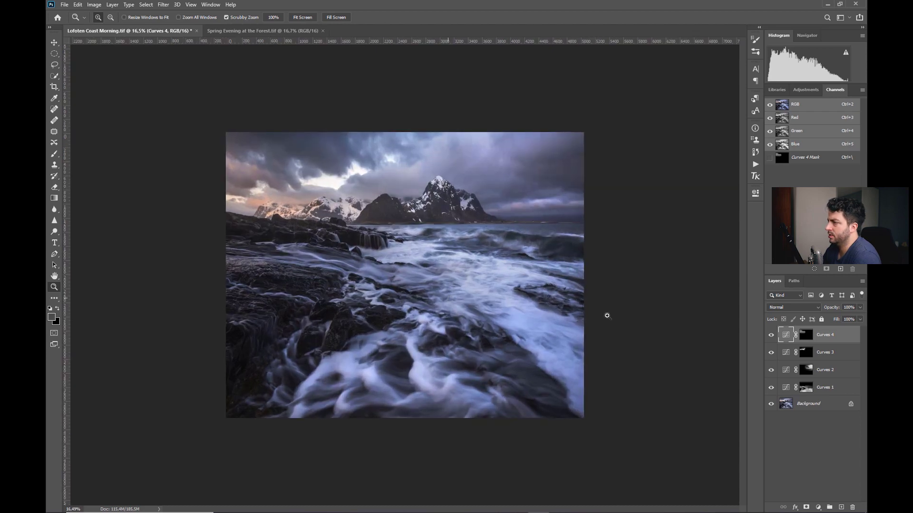
Step: Add a fifth Curves layer with a midtone point at input 104, output 142, shift its black point slightly inward and its white point to input 253
{"action": "left_click", "coordinate": [818, 507]}
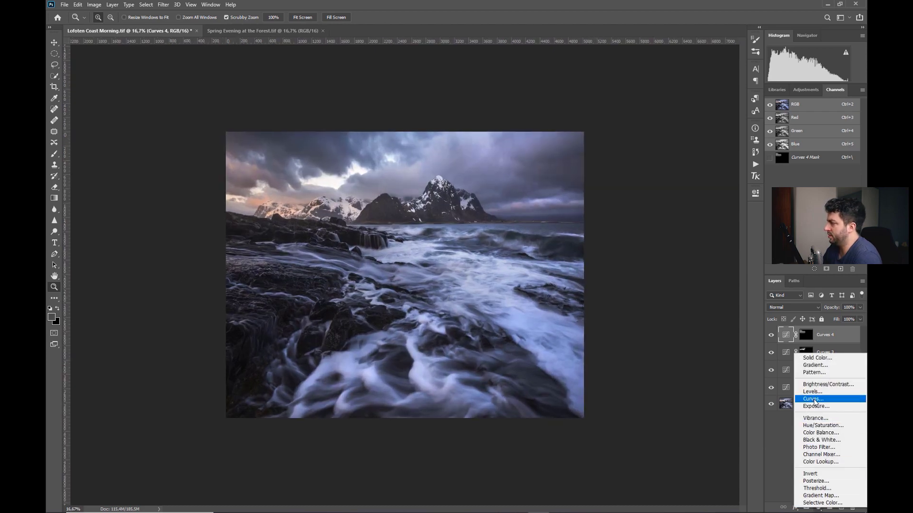
{"action": "left_click", "coordinate": [816, 403]}
{"action": "left_click", "coordinate": [656, 231]}
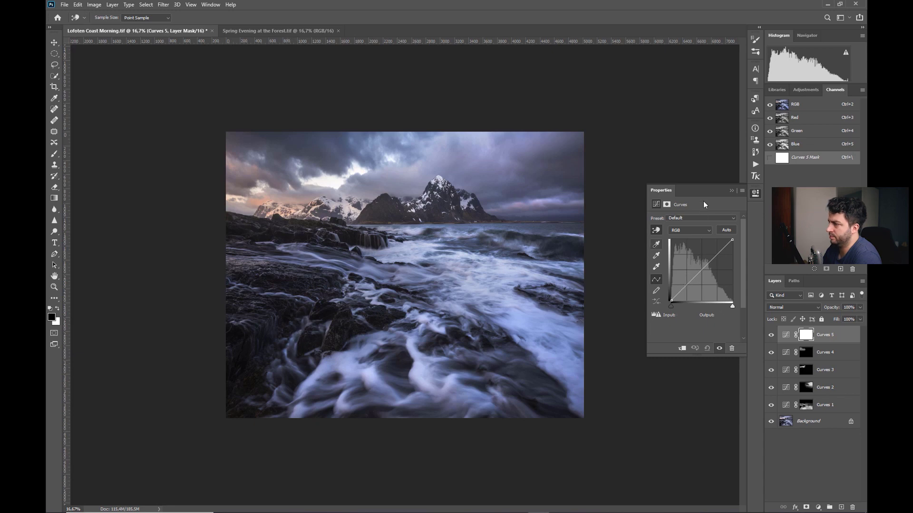
{"action": "key", "text": "z"}
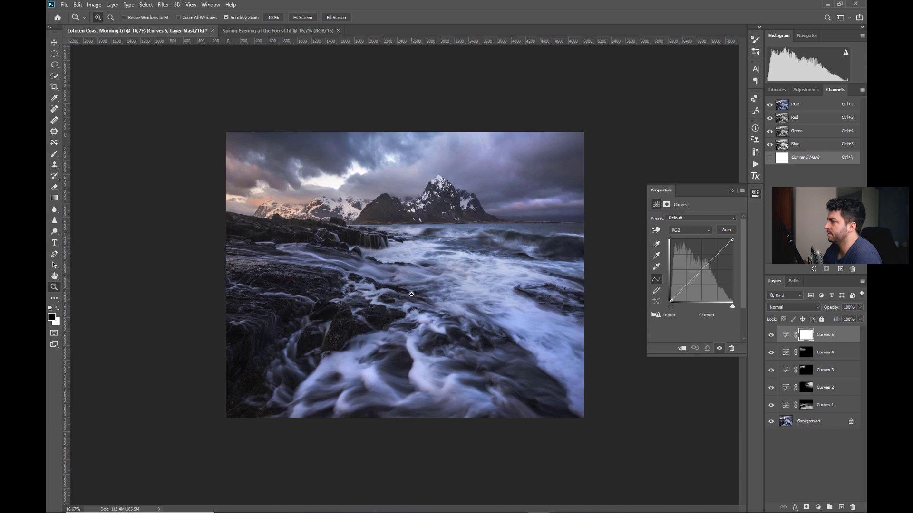
{"action": "left_click_drag", "start_coordinate": [412, 295], "coordinate": [432, 296]}
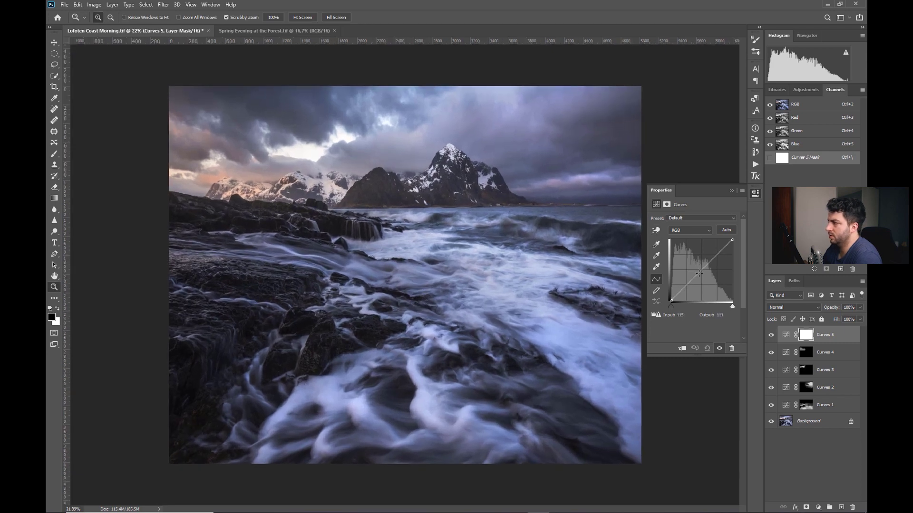
{"action": "left_click_drag", "start_coordinate": [699, 273], "coordinate": [697, 268]}
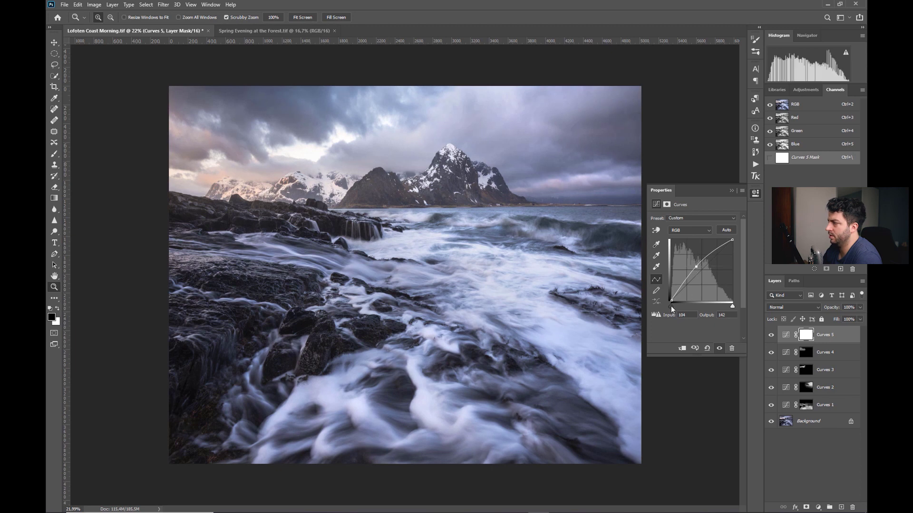
{"action": "left_click_drag", "start_coordinate": [670, 306], "coordinate": [673, 306]}
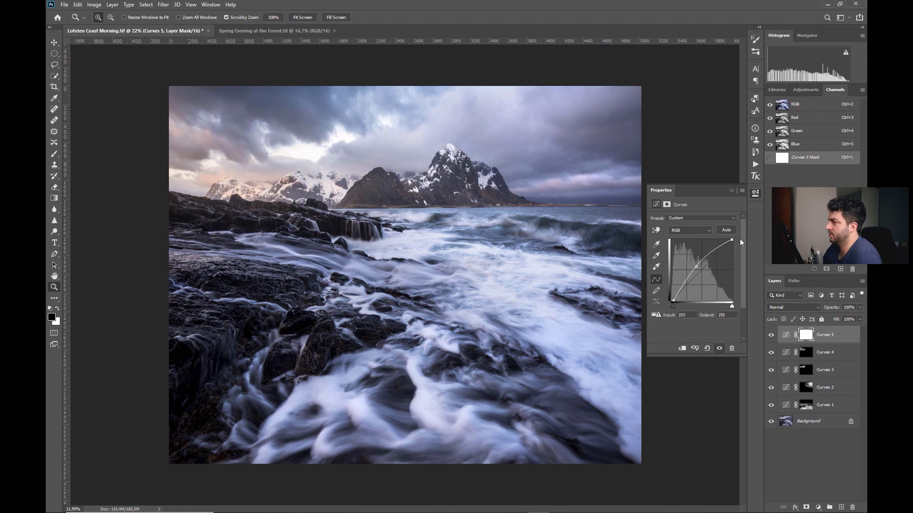
{"action": "left_click", "coordinate": [732, 190]}
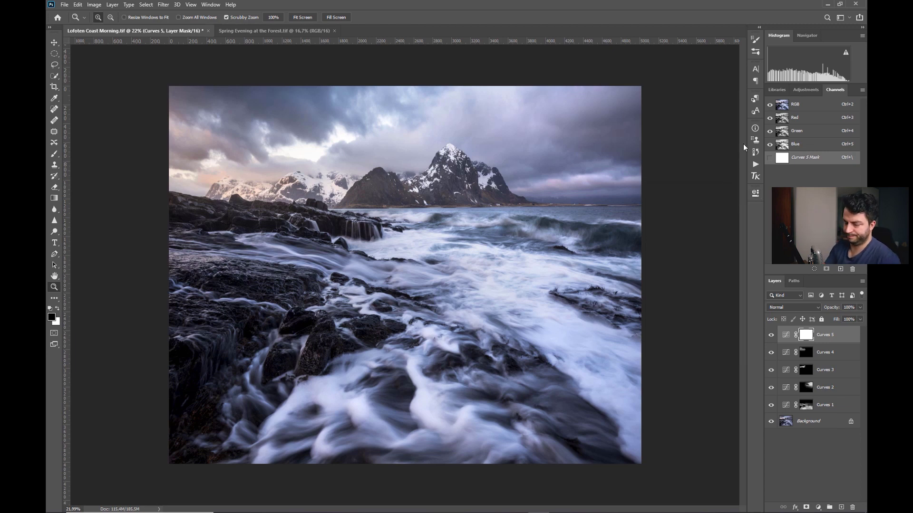
Step: Invert the fifth Curves layer's mask to black and paint white at 55% opacity along the water streams between the dark foreground rocks
{"action": "key", "text": "ctrl+i"}
{"action": "key", "text": "b"}
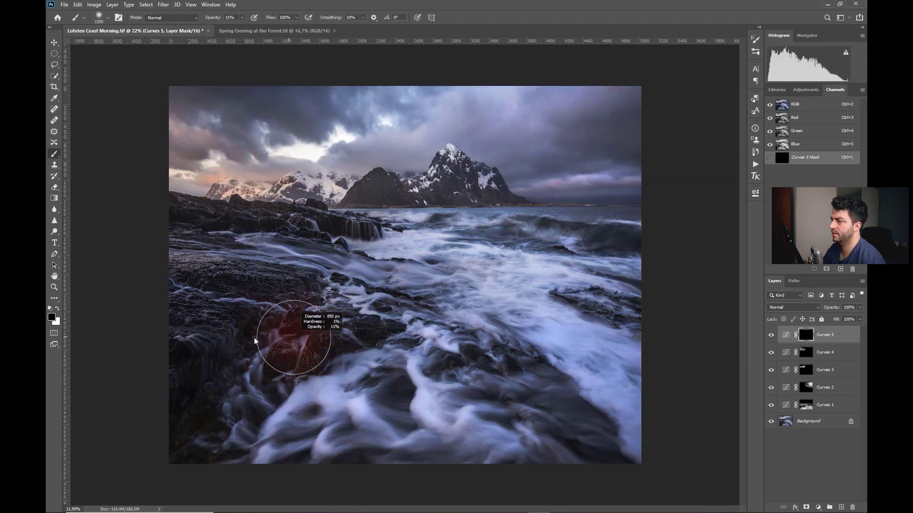
{"action": "key", "text": "x"}
{"action": "right_click", "coordinate": [276, 336], "text": "alt"}
{"action": "key", "text": "5"}
{"action": "key", "text": "5"}
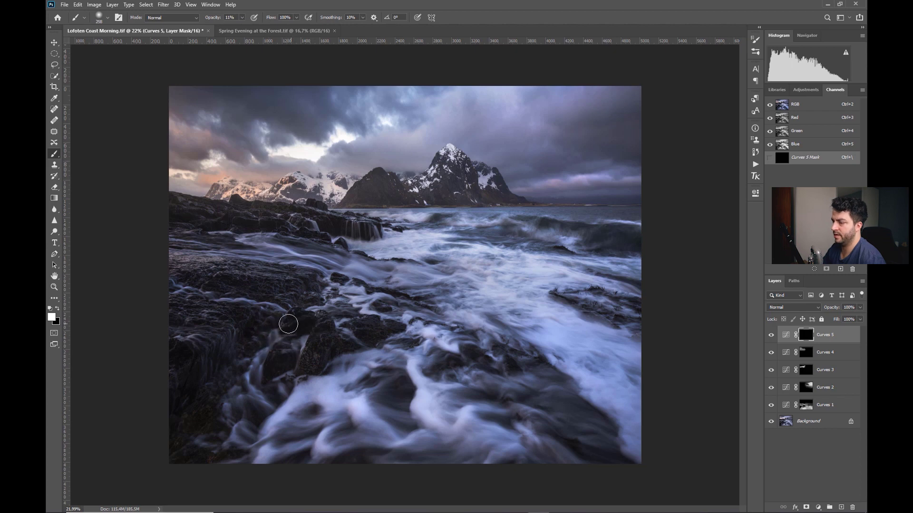
{"action": "mouse_move", "coordinate": [249, 371]}
{"action": "left_mouse_down"}
{"action": "mouse_move", "coordinate": [233, 449]}
{"action": "mouse_move", "coordinate": [199, 449]}
{"action": "mouse_move", "coordinate": [190, 469]}
{"action": "left_mouse_up"}
{"action": "left_click_drag", "start_coordinate": [308, 341], "coordinate": [292, 380]}
{"action": "mouse_move", "coordinate": [172, 282]}
{"action": "left_mouse_down"}
{"action": "mouse_move", "coordinate": [278, 304]}
{"action": "mouse_move", "coordinate": [187, 298]}
{"action": "mouse_move", "coordinate": [255, 290]}
{"action": "left_mouse_up"}
Step: Paint more white at 55% opacity on the fifth mask over the stream flowing down beside the lower foreground rocks
{"action": "key", "text": "x"}
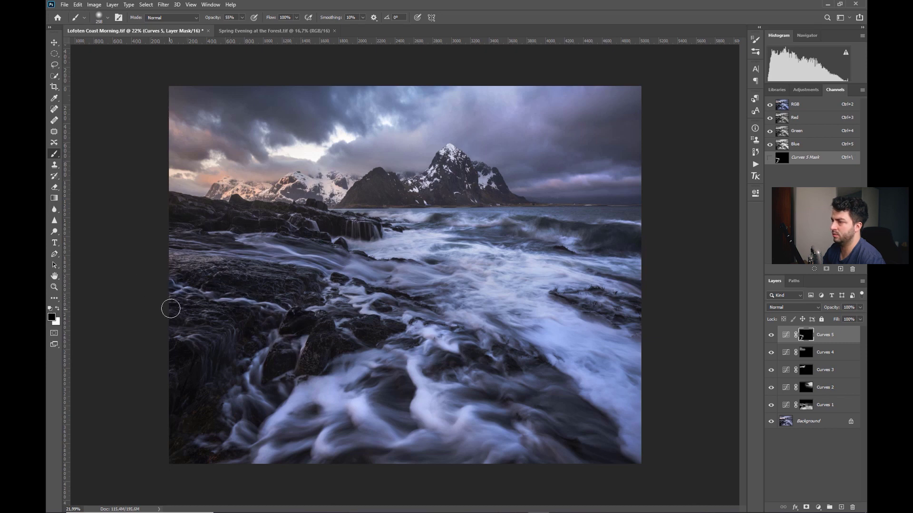
{"action": "key", "text": "x"}
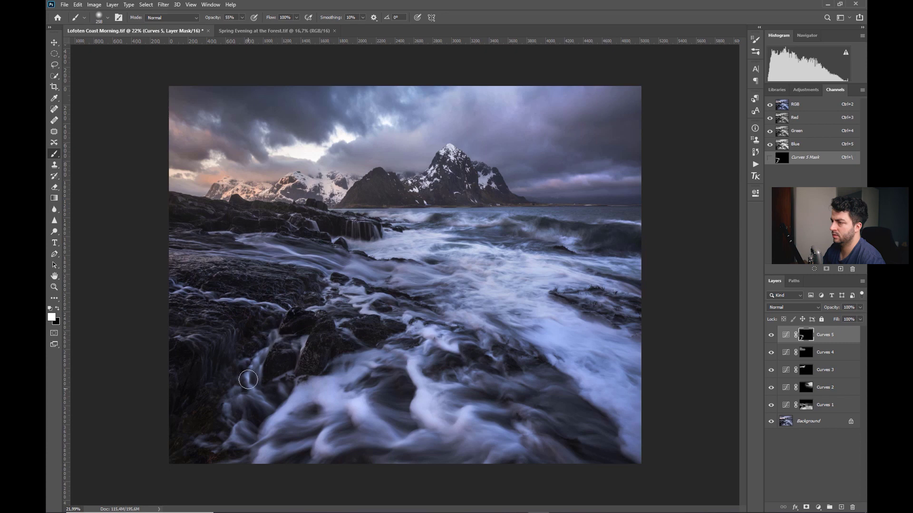
{"action": "mouse_move", "coordinate": [256, 424]}
{"action": "left_mouse_down"}
{"action": "mouse_move", "coordinate": [228, 370]}
{"action": "mouse_move", "coordinate": [280, 337]}
{"action": "mouse_move", "coordinate": [220, 396]}
{"action": "mouse_move", "coordinate": [249, 444]}
{"action": "mouse_move", "coordinate": [221, 456]}
{"action": "left_mouse_up"}
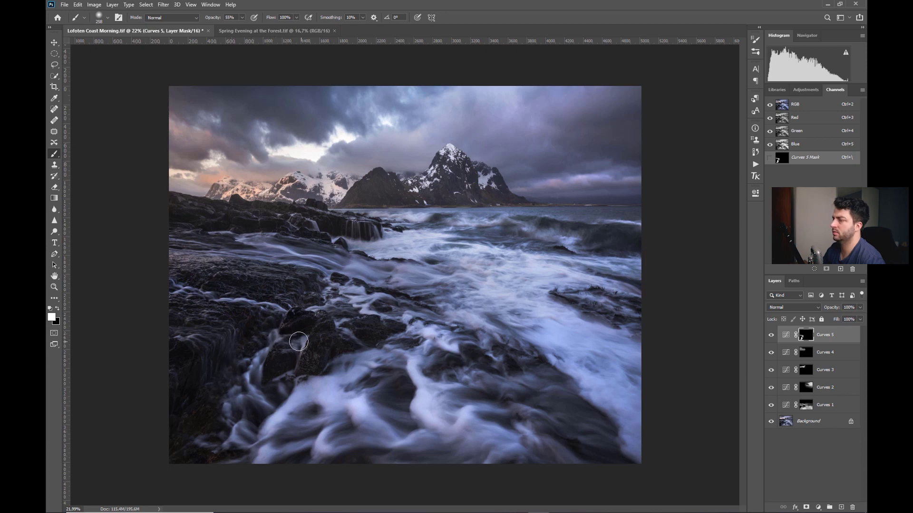
{"action": "key", "text": "x"}
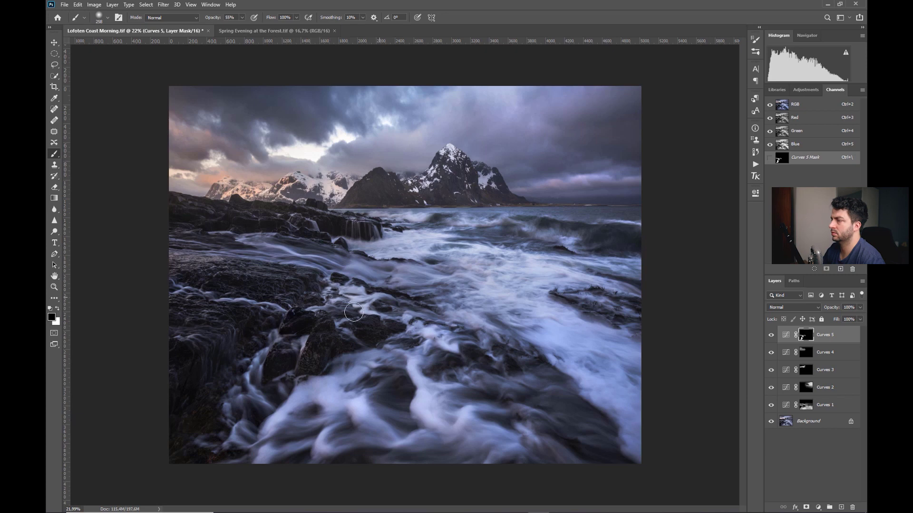
{"action": "key", "text": "x"}
Step: Paint the fifth mask at 22% brush opacity, adding white over the central foam and right-hand water and touching up that water with black
{"action": "key", "text": "x"}
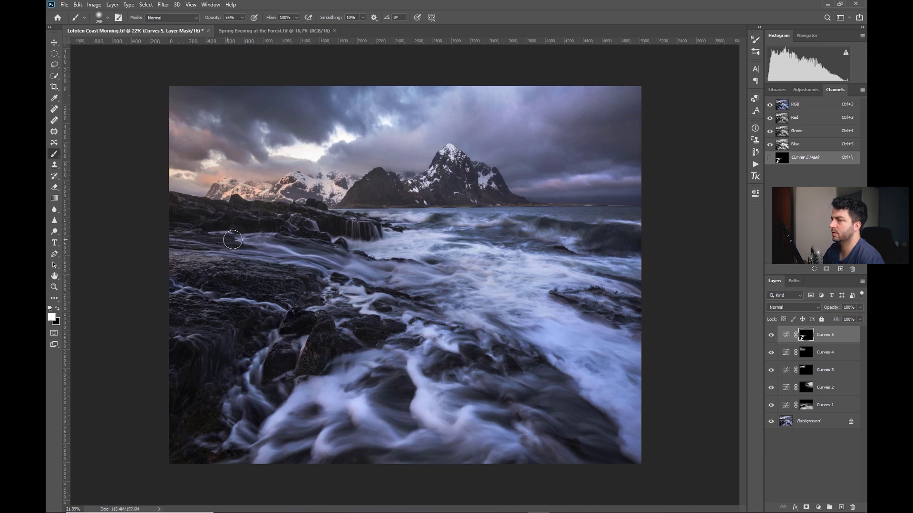
{"action": "key", "text": "x"}
{"action": "key", "text": "1"}
{"action": "key", "text": "2"}
{"action": "key", "text": "2"}
{"action": "left_click_drag", "start_coordinate": [430, 277], "coordinate": [507, 278]}
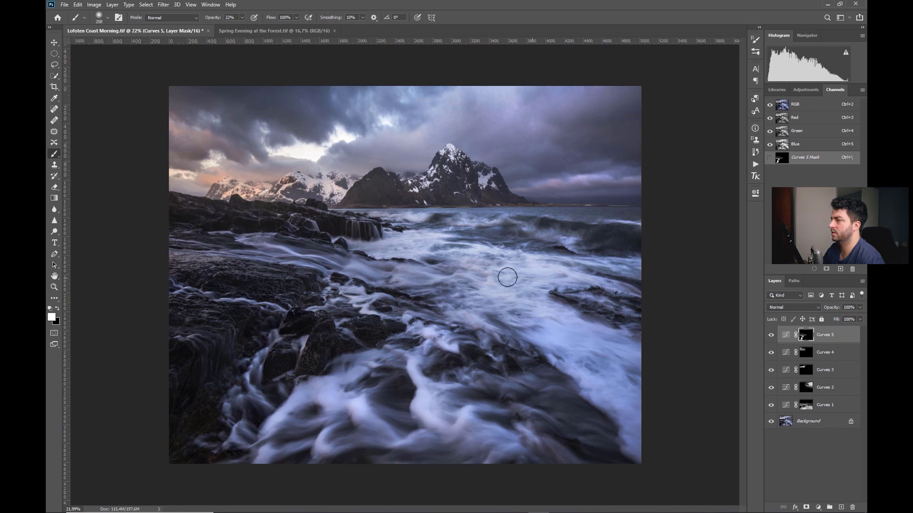
{"action": "key", "text": "z"}
{"action": "key", "text": "b"}
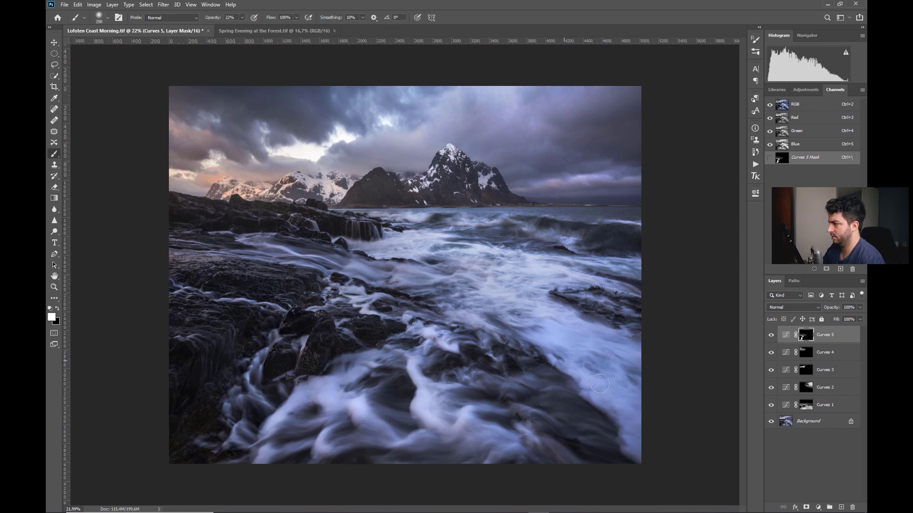
{"action": "right_click", "coordinate": [577, 360], "text": "alt"}
{"action": "left_click_drag", "start_coordinate": [609, 371], "coordinate": [653, 452]}
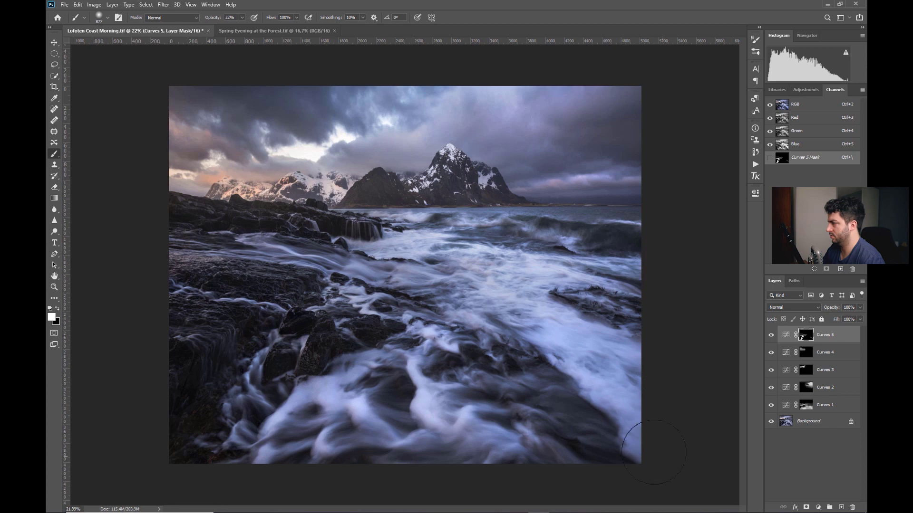
{"action": "key", "text": "x"}
{"action": "mouse_move", "coordinate": [584, 326]}
{"action": "left_mouse_down"}
{"action": "mouse_move", "coordinate": [520, 321]}
{"action": "mouse_move", "coordinate": [569, 316]}
{"action": "left_mouse_up"}
Step: Group the five Curves adjustment layers together
{"action": "key", "text": "z"}
{"action": "left_click_drag", "start_coordinate": [449, 288], "coordinate": [435, 286]}
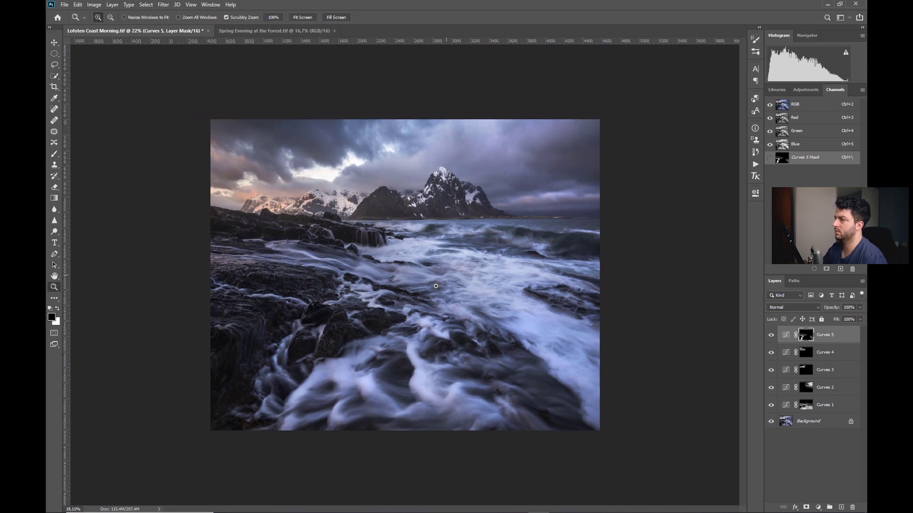
{"action": "key", "text": "ctrl+plus"}
{"action": "left_click", "coordinate": [827, 407], "text": "shift"}
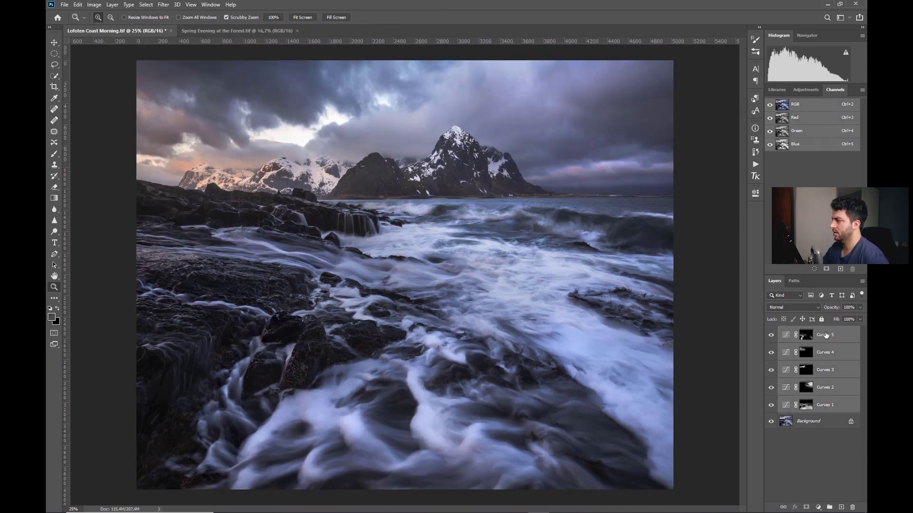
{"action": "key", "text": "ctrl+g"}
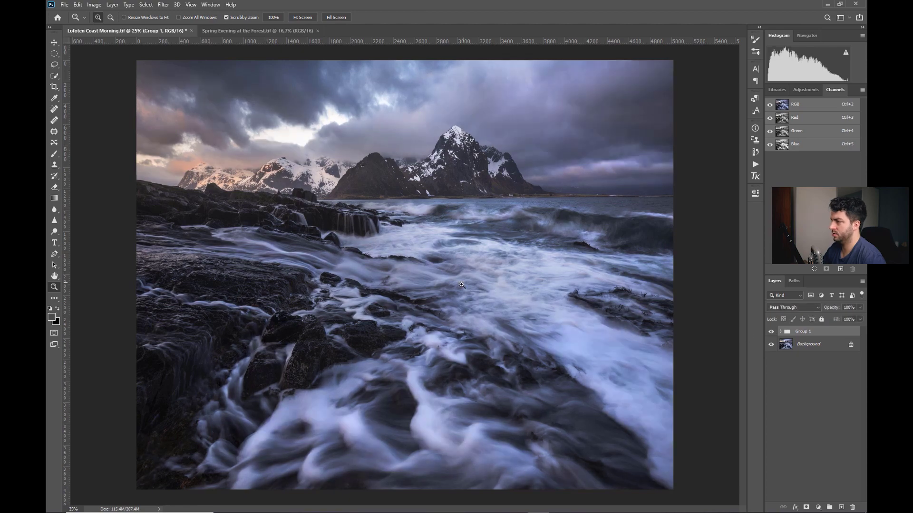
Step: Compare the photo with the Curves group hidden and shown, and review the layers inside the group
{"action": "key", "text": "ctrl+minus"}
{"action": "key", "text": "ctrl+plus"}
{"action": "left_click", "coordinate": [771, 331]}
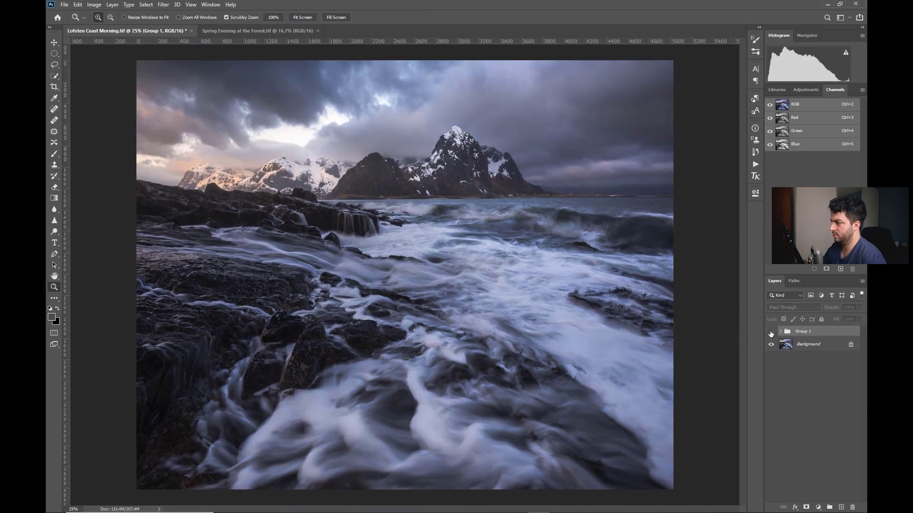
{"action": "left_click", "coordinate": [771, 332]}
{"action": "left_click", "coordinate": [771, 331]}
{"action": "left_click", "coordinate": [771, 332]}
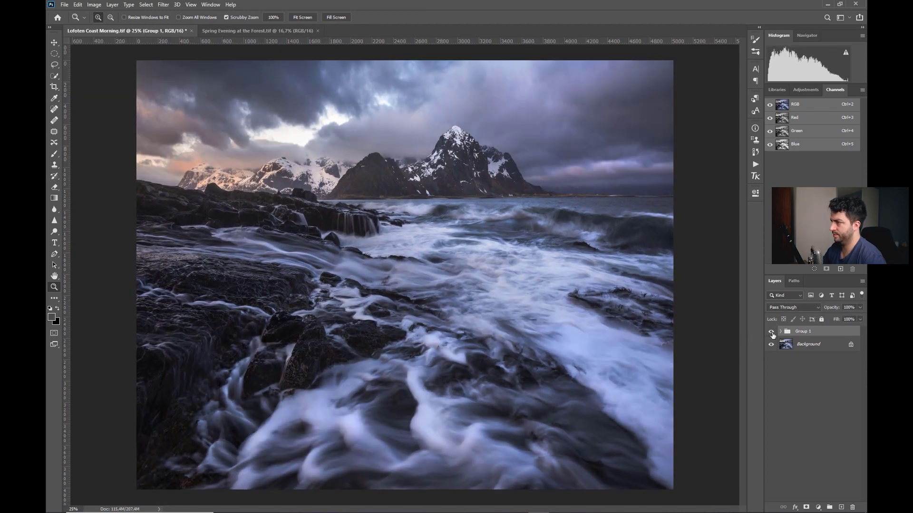
{"action": "left_click", "coordinate": [771, 332]}
{"action": "left_click", "coordinate": [771, 332]}
{"action": "left_click", "coordinate": [780, 331]}
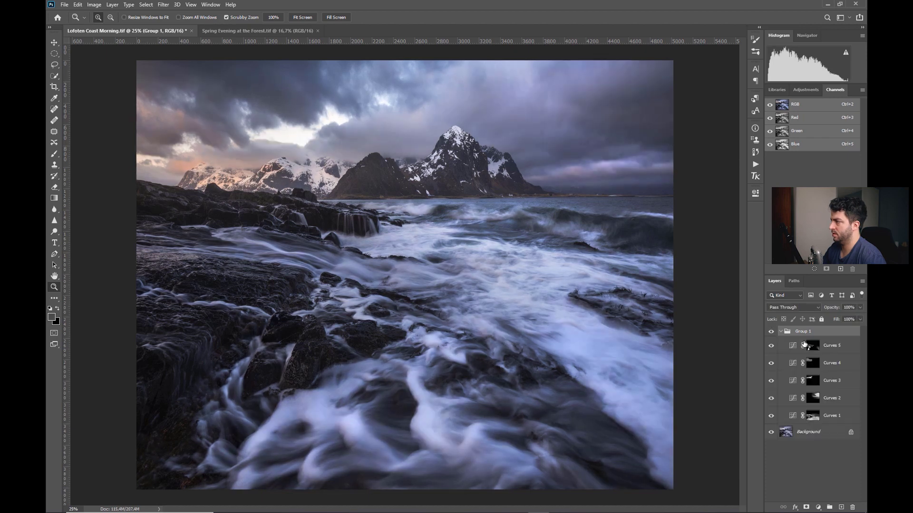
{"action": "left_click", "coordinate": [781, 332]}
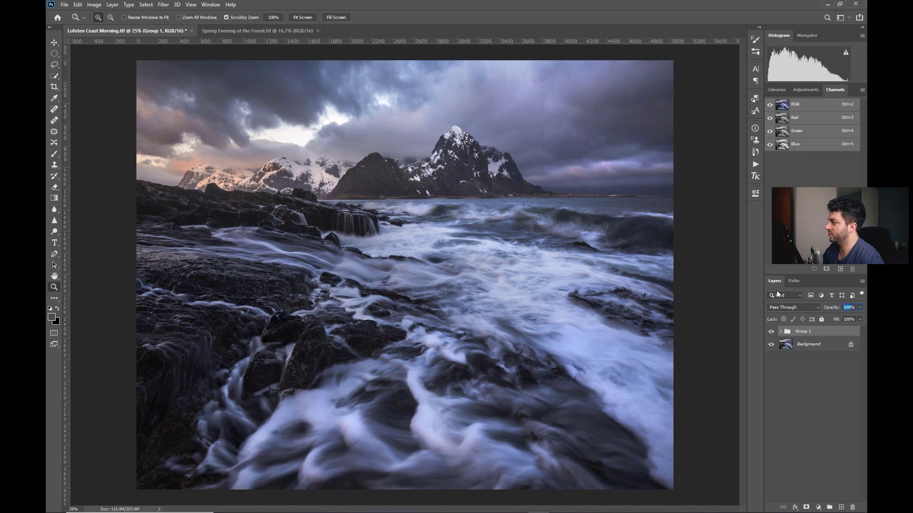
Step: Set the Curves group's opacity to 85%
{"action": "type", "text": "85"}
{"action": "key", "text": "Return"}
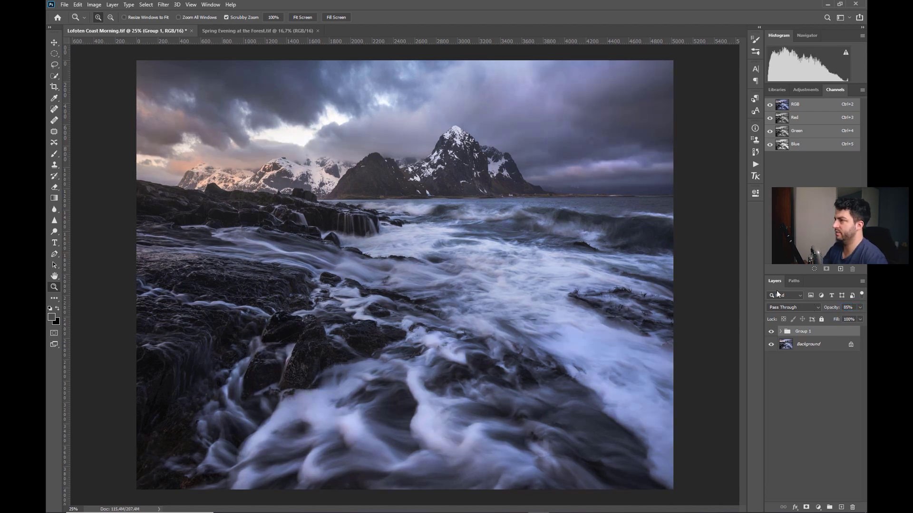
{"action": "left_click_drag", "start_coordinate": [412, 213], "coordinate": [413, 221]}
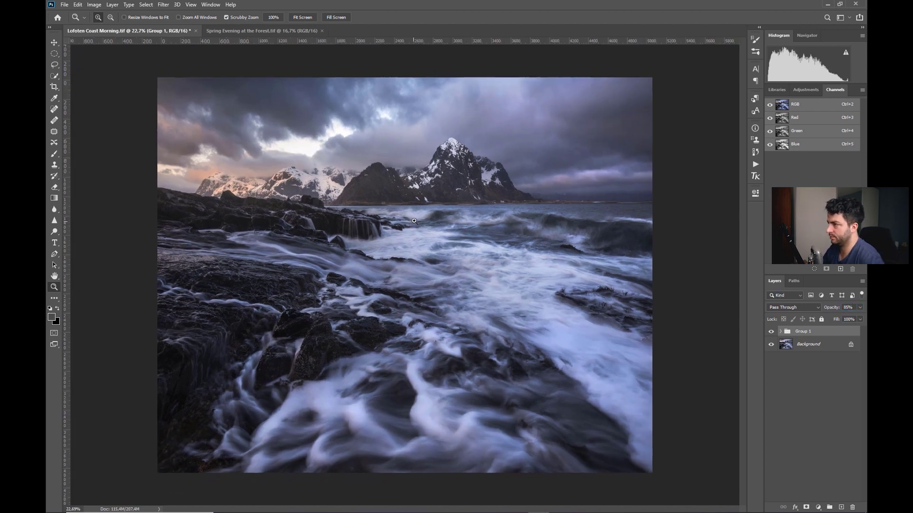
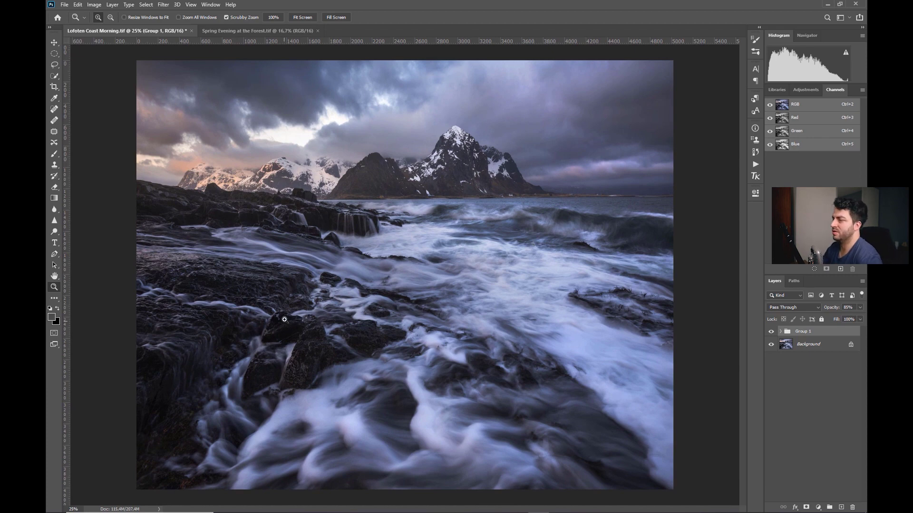
Step: Switch to the Spring Evening at the Forest photo and add a Curves adjustment layer in Screen blend mode
{"action": "left_click", "coordinate": [261, 29]}
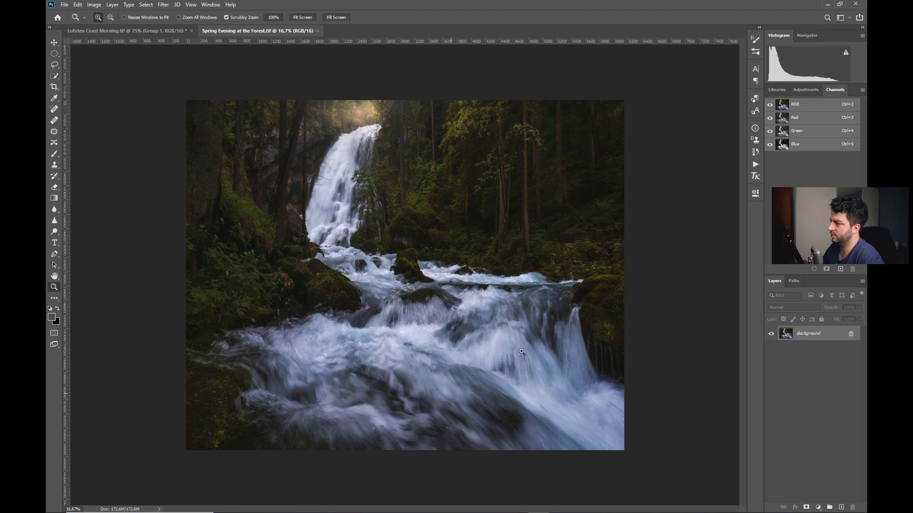
{"action": "left_click", "coordinate": [819, 508]}
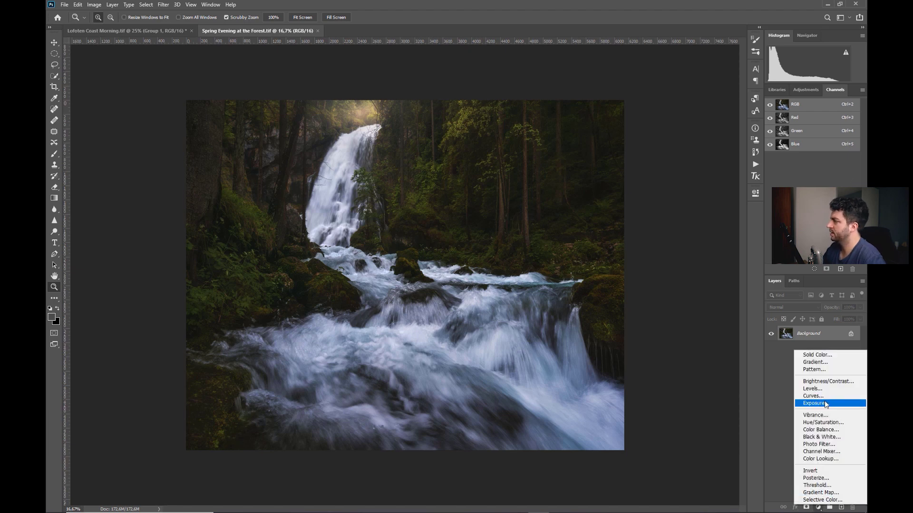
{"action": "left_click", "coordinate": [813, 397]}
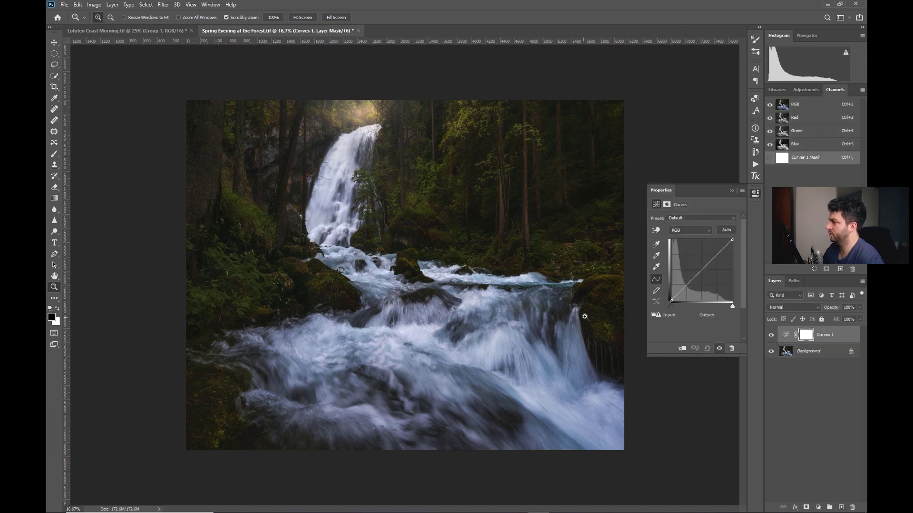
{"action": "left_click", "coordinate": [785, 312]}
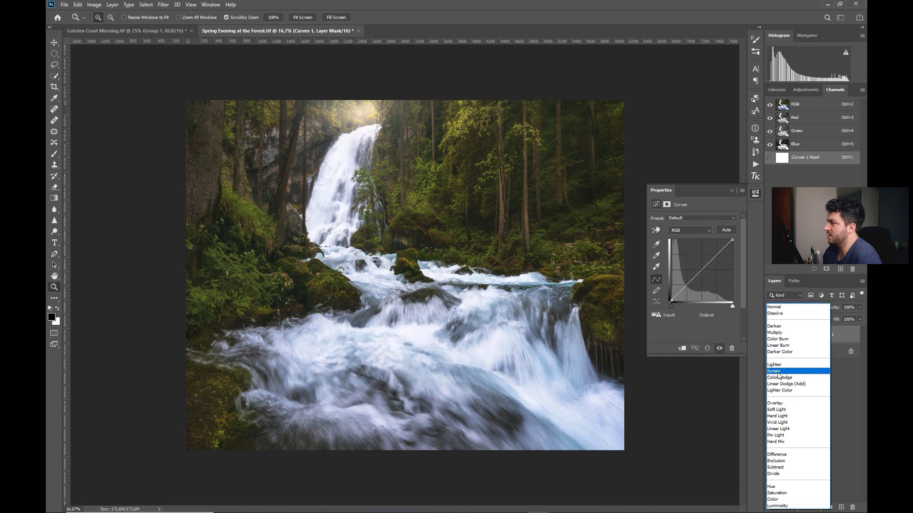
{"action": "left_click", "coordinate": [778, 373]}
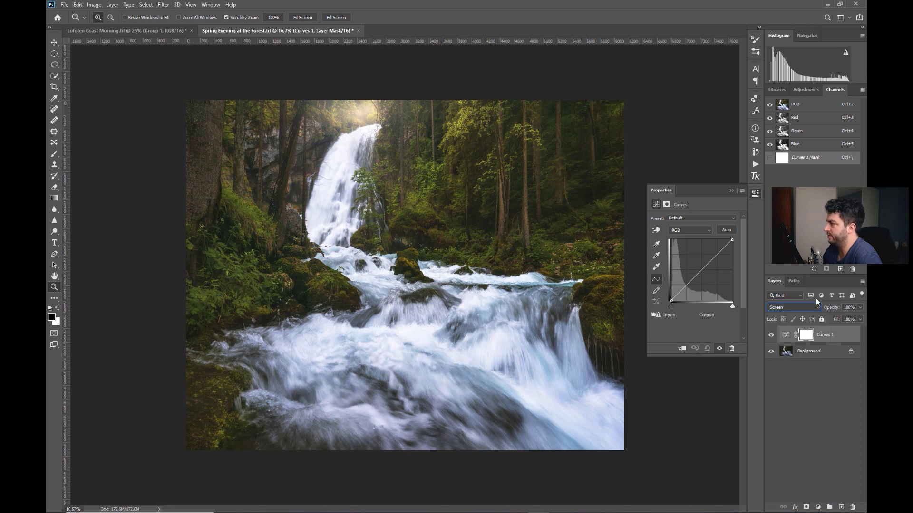
Step: Lower the curve's midtones to input 162, output 142, with the black point at input 11
{"action": "left_click", "coordinate": [710, 267]}
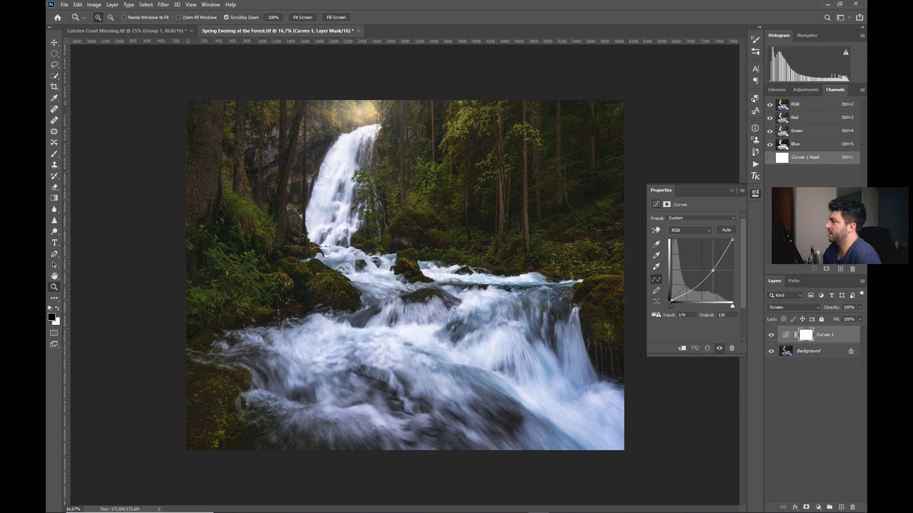
{"action": "left_click_drag", "start_coordinate": [712, 266], "coordinate": [711, 266]}
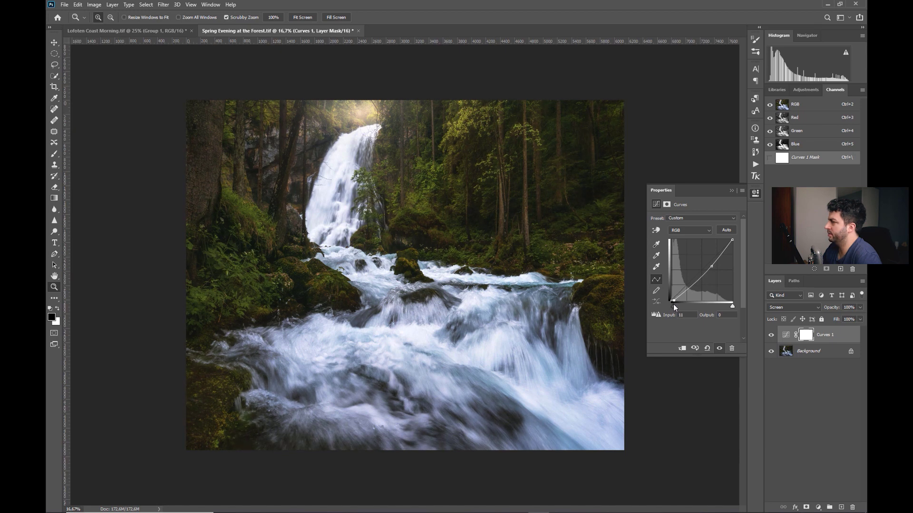
{"action": "left_click_drag", "start_coordinate": [712, 267], "coordinate": [710, 266]}
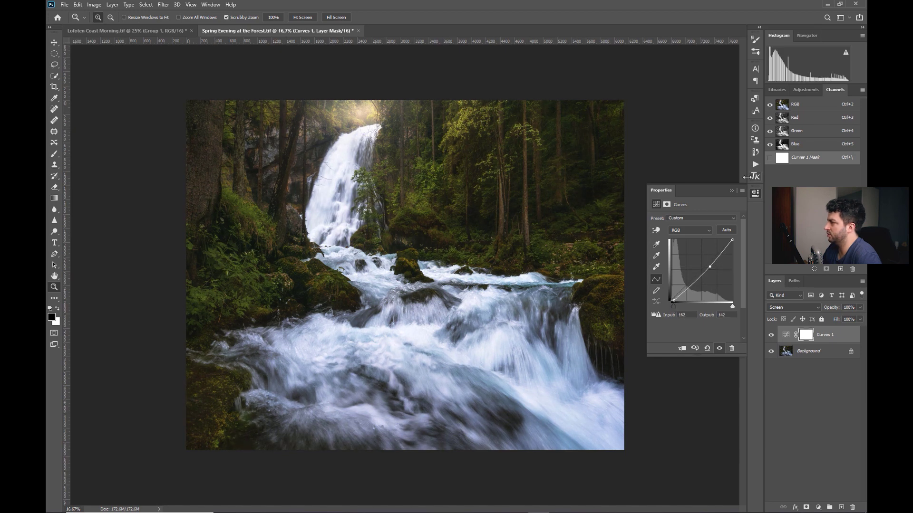
{"action": "left_click", "coordinate": [732, 191]}
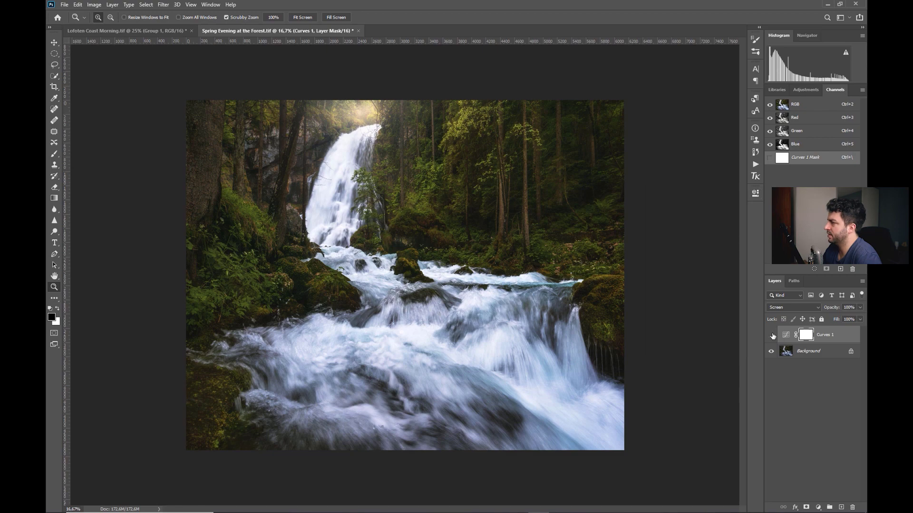
Step: Compare the forest photo with the Curves layer hidden and shown
{"action": "left_click", "coordinate": [772, 335]}
{"action": "left_click", "coordinate": [772, 335]}
{"action": "left_click", "coordinate": [772, 336]}
{"action": "left_click", "coordinate": [772, 336]}
Step: Refine the curve by lowering the midtones slightly, setting the black point to input 14 and pulling the white point slightly inward
{"action": "double_click", "coordinate": [788, 336]}
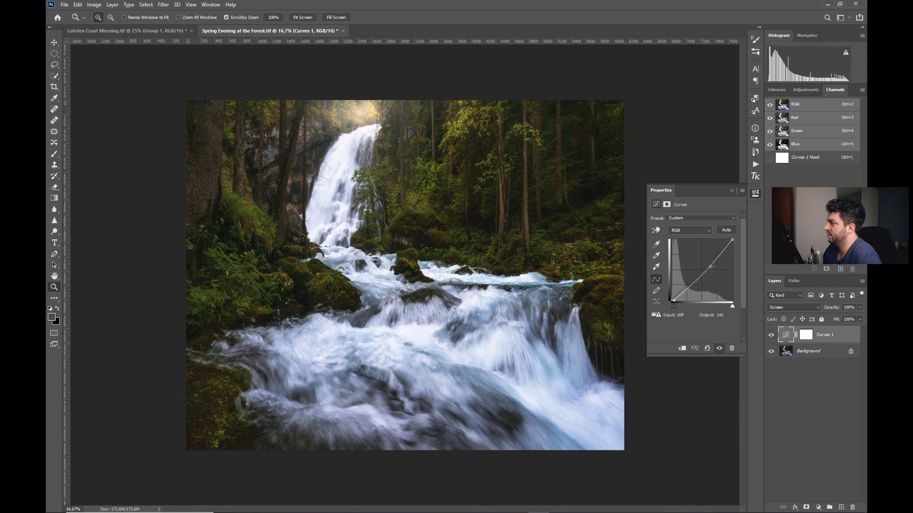
{"action": "mouse_move", "coordinate": [711, 267]}
{"action": "left_mouse_down"}
{"action": "mouse_move", "coordinate": [707, 274]}
{"action": "mouse_move", "coordinate": [713, 268]}
{"action": "left_mouse_up"}
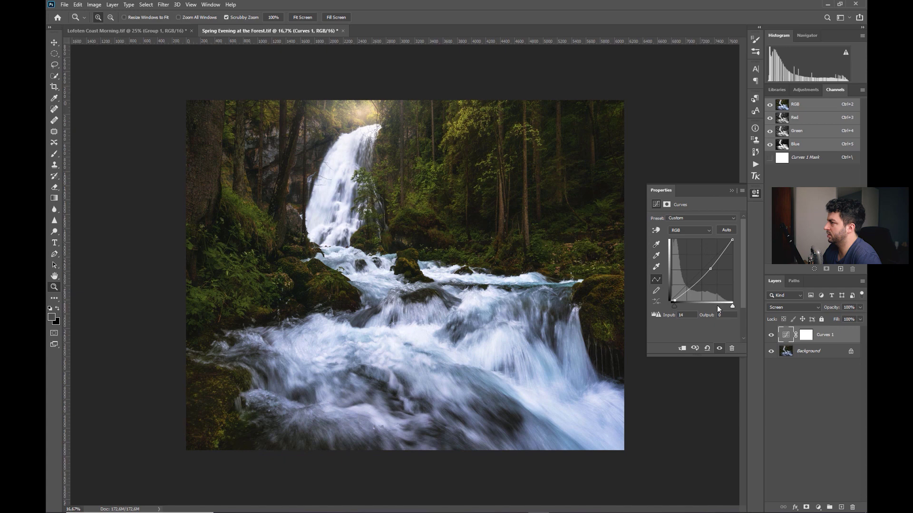
{"action": "left_click_drag", "start_coordinate": [734, 308], "coordinate": [731, 308]}
{"action": "left_click", "coordinate": [732, 190]}
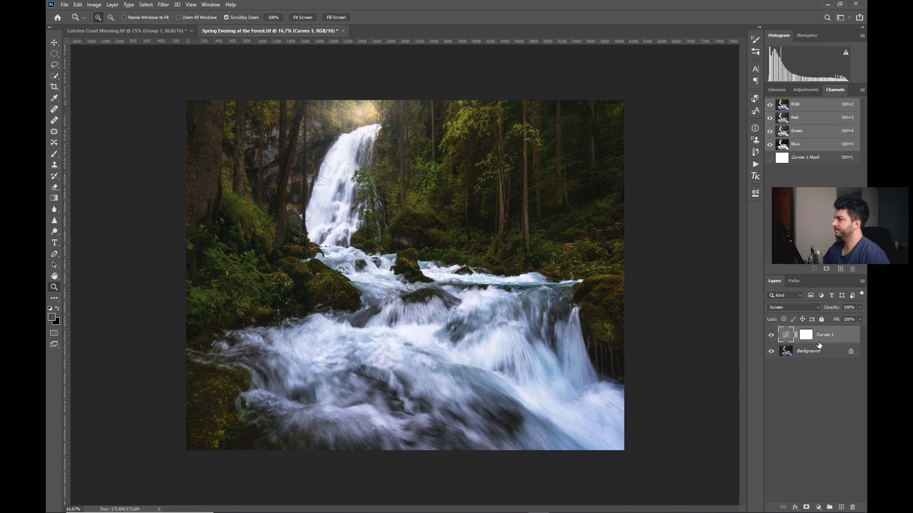
Step: Invert the Curves mask to black and paint white at 77% brush opacity over the forest on the right
{"action": "left_click", "coordinate": [807, 336]}
{"action": "key", "text": "ctrl+i"}
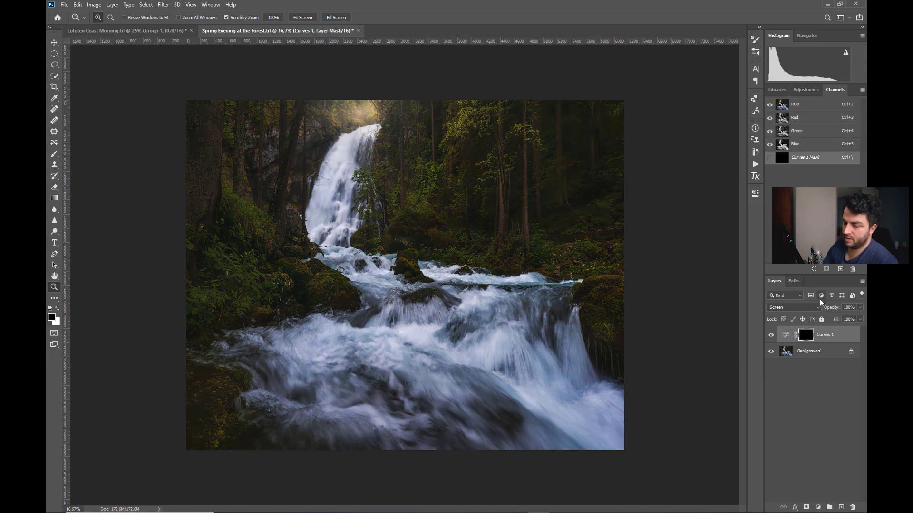
{"action": "key", "text": "b"}
{"action": "key", "text": "x"}
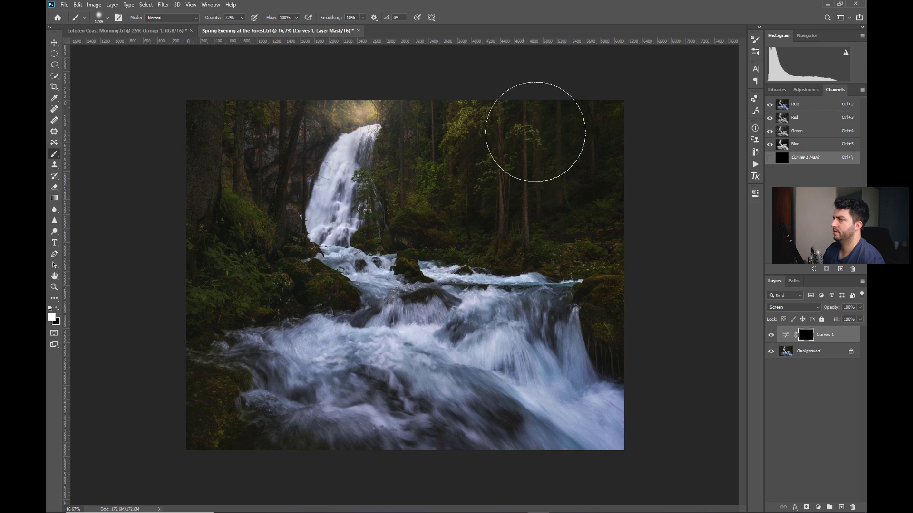
{"action": "key", "text": "7"}
{"action": "key", "text": "7"}
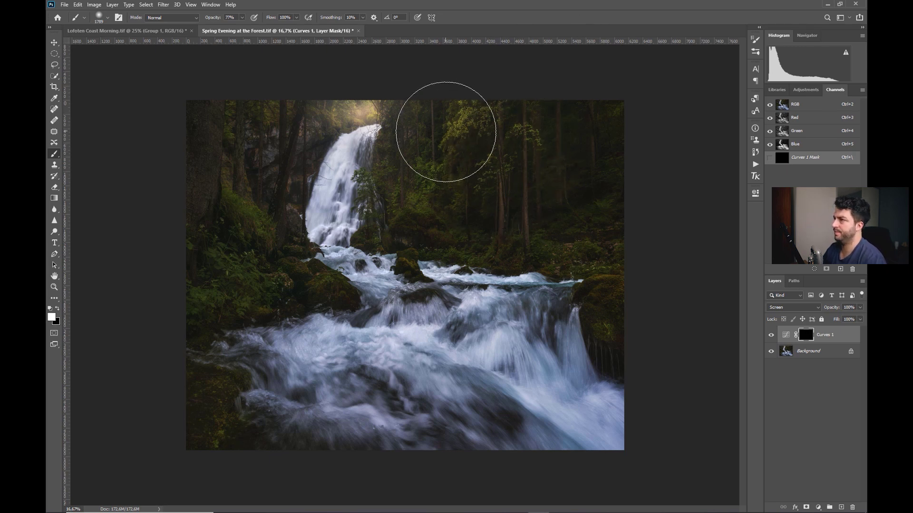
{"action": "left_click_drag", "start_coordinate": [447, 131], "coordinate": [443, 159]}
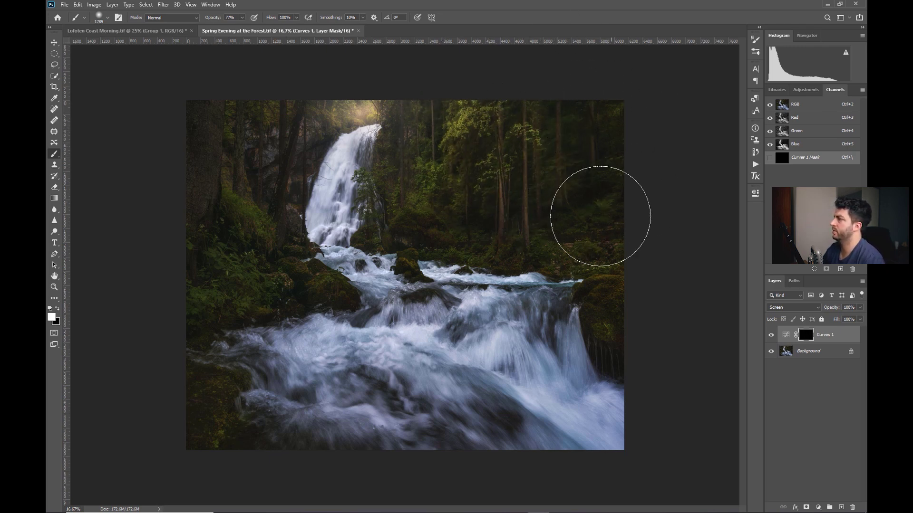
{"action": "mouse_move", "coordinate": [432, 204]}
{"action": "left_mouse_down"}
{"action": "mouse_move", "coordinate": [460, 101]}
{"action": "mouse_move", "coordinate": [619, 122]}
{"action": "mouse_move", "coordinate": [568, 219]}
{"action": "left_mouse_up"}
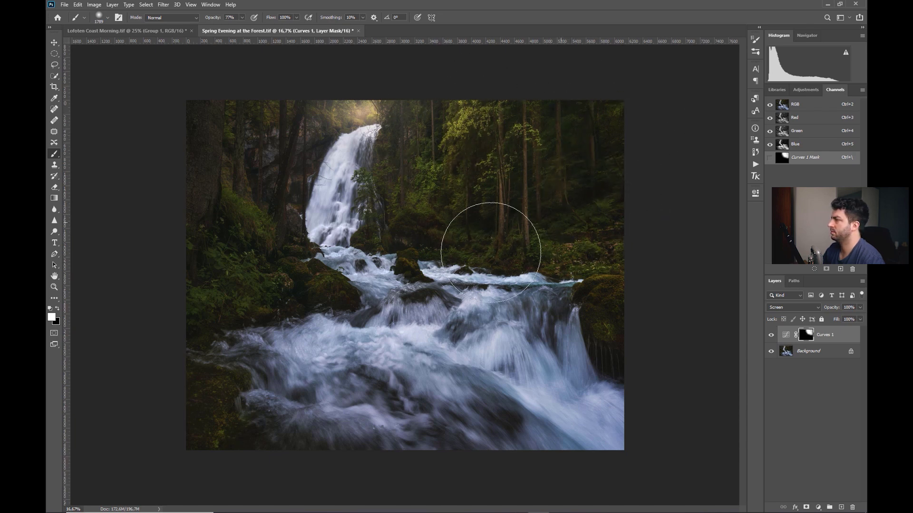
Step: Paint white on the mask at 44% brush opacity over the left bushes and trees and the mossy rock on the right
{"action": "left_click_drag", "start_coordinate": [261, 232], "coordinate": [234, 245]}
{"action": "left_click_drag", "start_coordinate": [183, 279], "coordinate": [281, 287]}
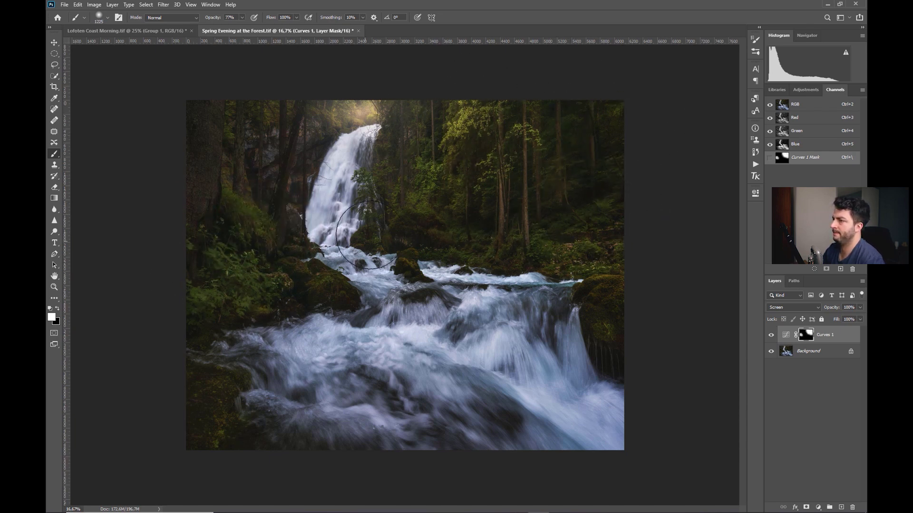
{"action": "key", "text": "4"}
{"action": "key", "text": "4"}
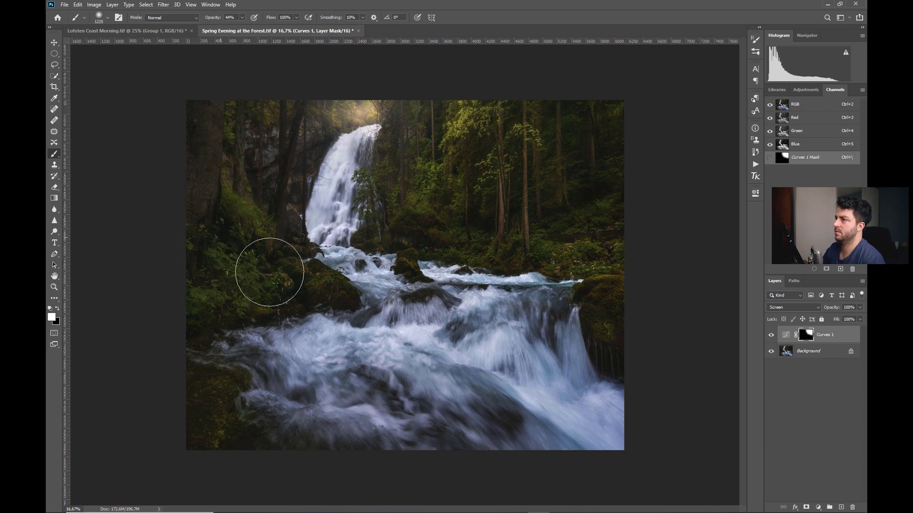
{"action": "left_click_drag", "start_coordinate": [284, 283], "coordinate": [191, 444]}
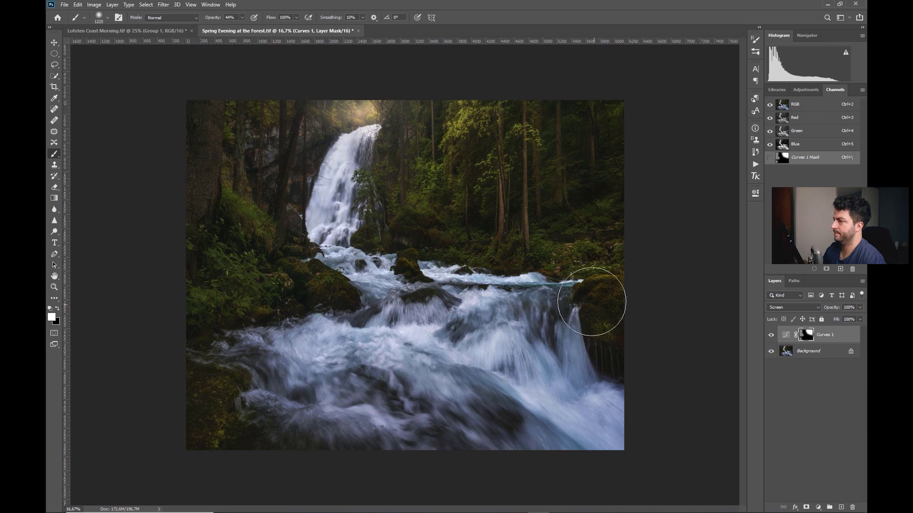
{"action": "left_click_drag", "start_coordinate": [592, 303], "coordinate": [618, 357]}
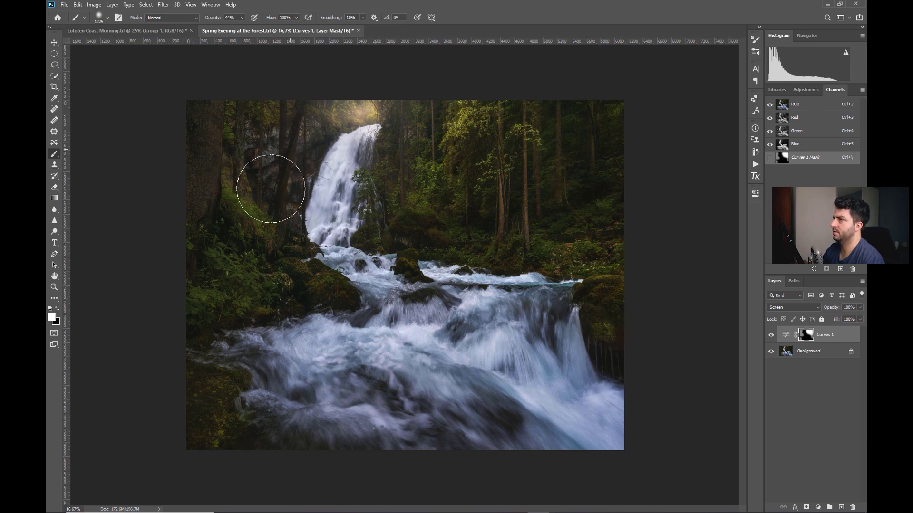
{"action": "mouse_move", "coordinate": [177, 139]}
{"action": "left_mouse_down"}
{"action": "mouse_move", "coordinate": [247, 235]}
{"action": "mouse_move", "coordinate": [306, 287]}
{"action": "left_mouse_up"}
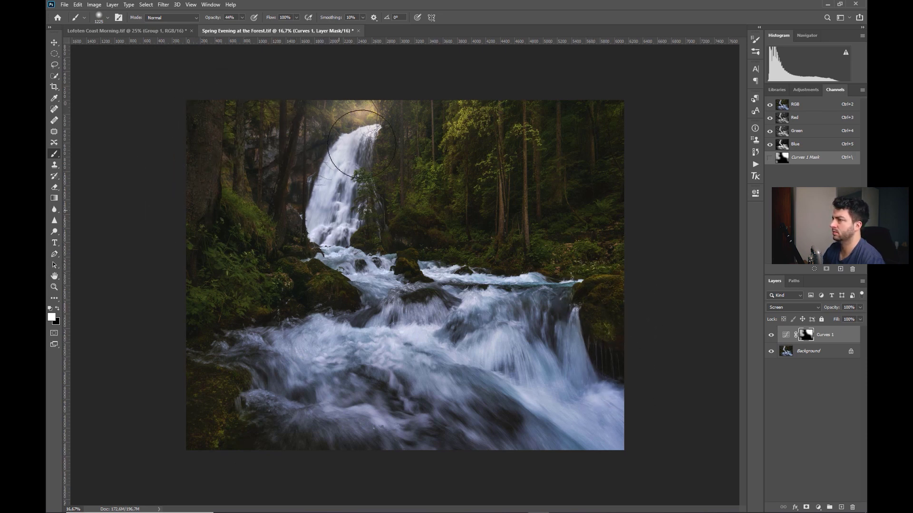
{"action": "key", "text": "x"}
{"action": "key", "text": "x"}
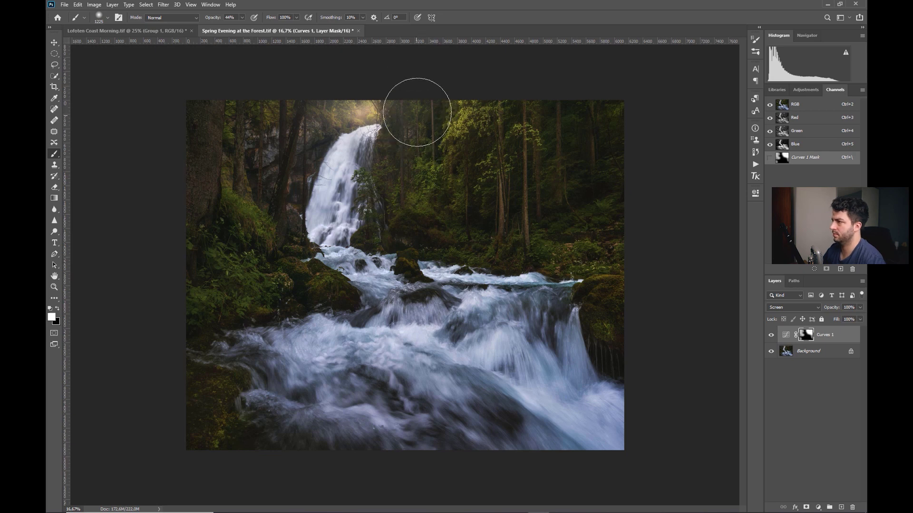
Step: Check the brightened forest by hiding and showing the masked Curves layer
{"action": "key", "text": "z"}
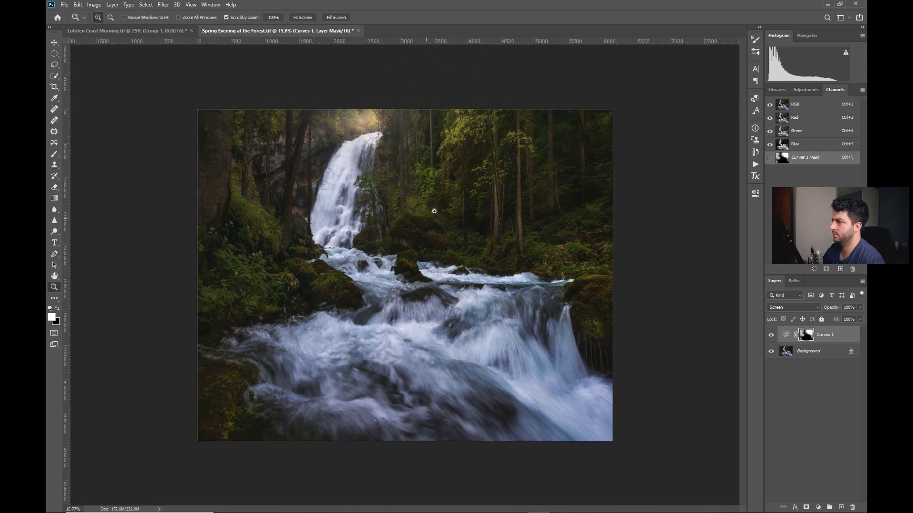
{"action": "left_click", "coordinate": [771, 335]}
{"action": "left_click", "coordinate": [771, 335]}
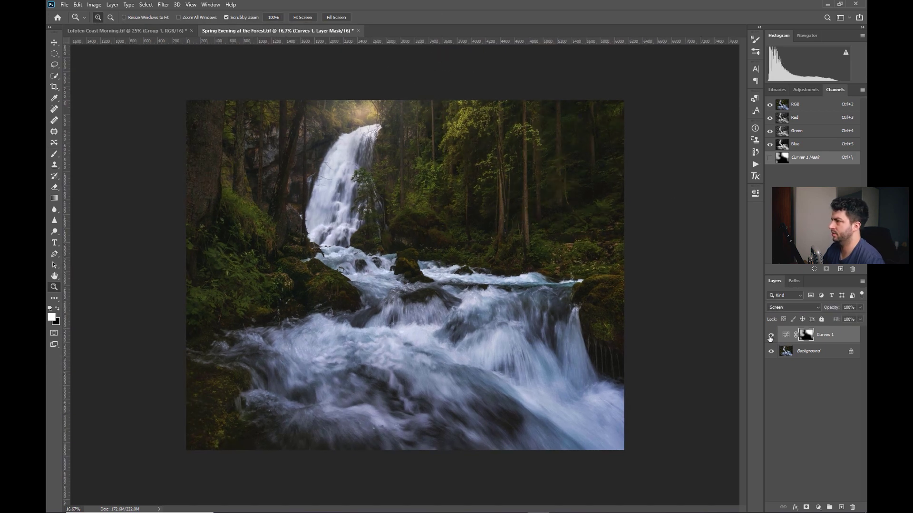
{"action": "left_click", "coordinate": [771, 335]}
{"action": "left_click", "coordinate": [770, 336]}
Step: Touch up the mask with black at 44% brush opacity over the dark undergrowth right of the waterfall's base
{"action": "key", "text": "b"}
{"action": "key", "text": "x"}
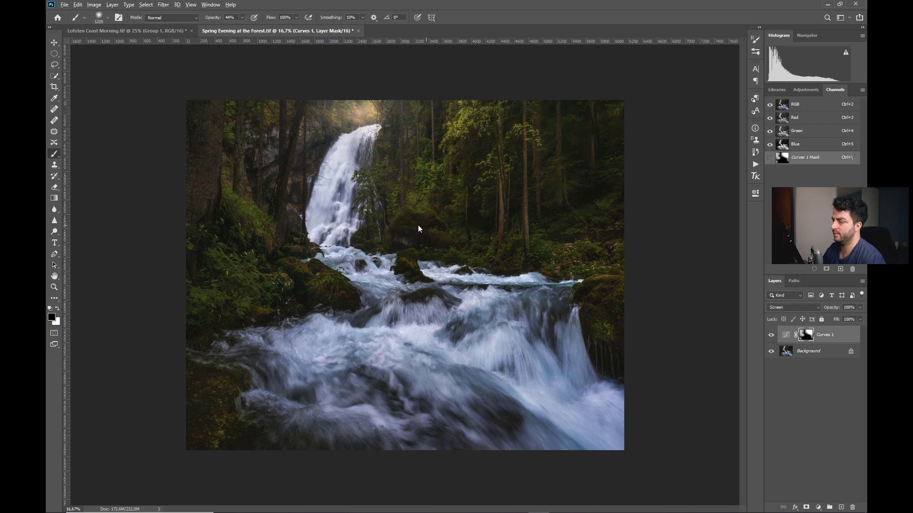
{"action": "left_click_drag", "start_coordinate": [437, 235], "coordinate": [421, 236]}
{"action": "key", "text": "x"}
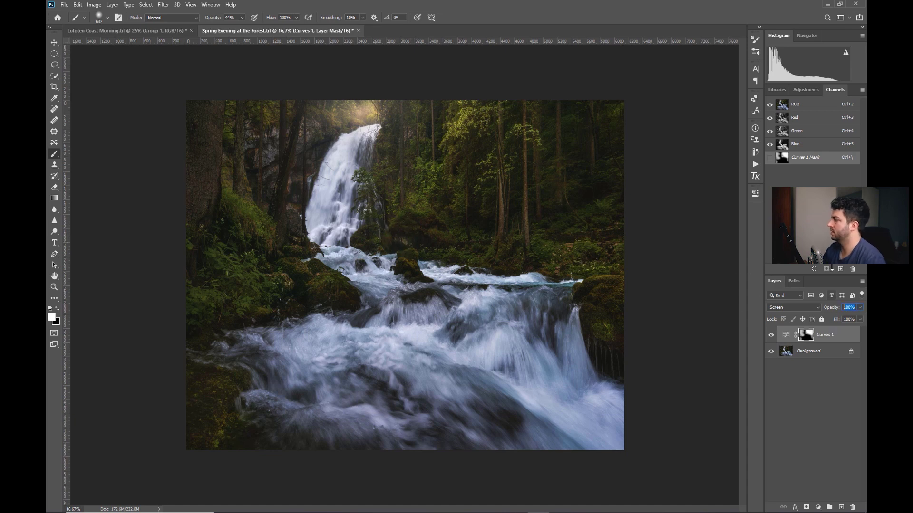
Step: Set the Screen-mode Curves layer's opacity to 85%
{"action": "type", "text": "85"}
{"action": "key", "text": "Return"}
{"action": "key", "text": "z"}
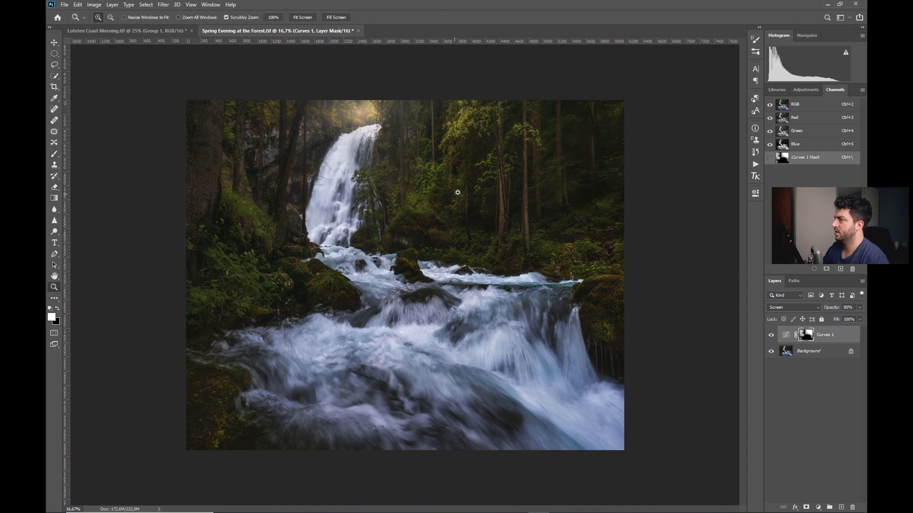
{"action": "scroll", "coordinate": [446, 209], "scroll_direction": "down", "scroll_amount": 1}
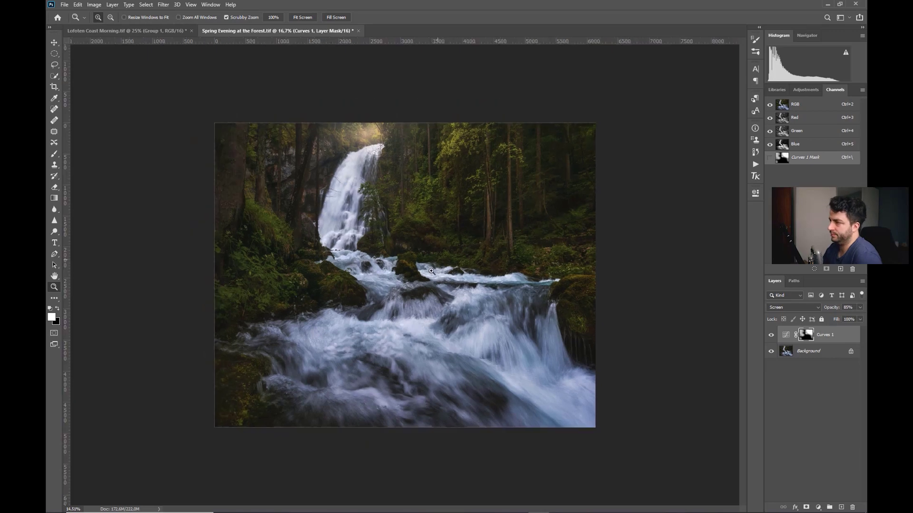
Step: Add a second Curves adjustment layer in Normal mode, pulling its midtones down and setting the white point to input 246
{"action": "left_click", "coordinate": [819, 506]}
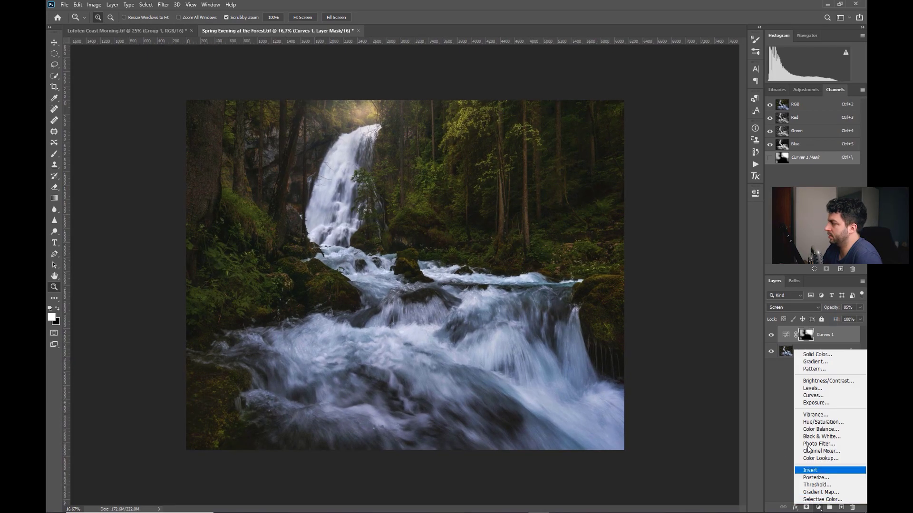
{"action": "left_click", "coordinate": [815, 400]}
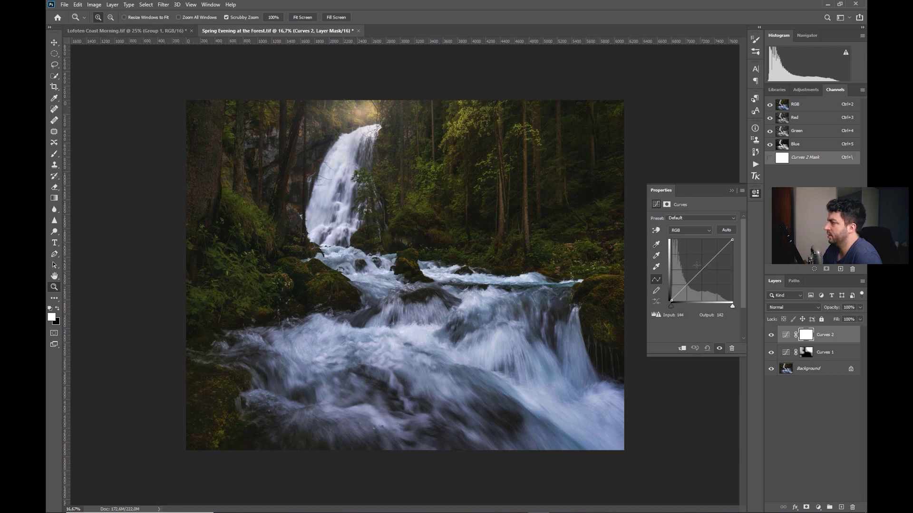
{"action": "left_click", "coordinate": [656, 231]}
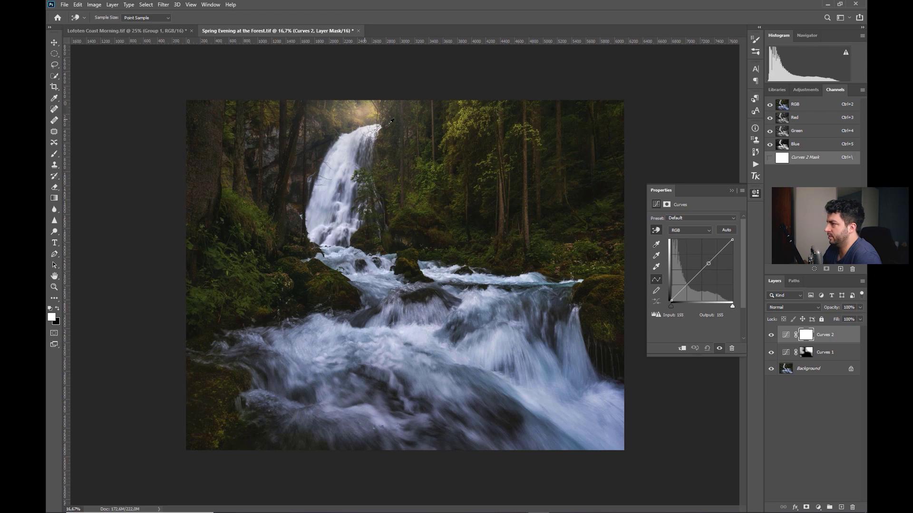
{"action": "left_click", "coordinate": [659, 230]}
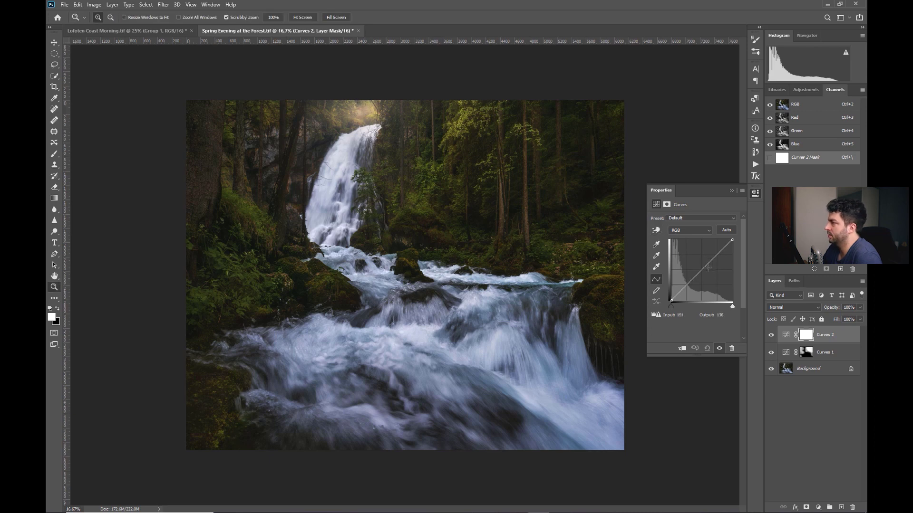
{"action": "left_click_drag", "start_coordinate": [708, 267], "coordinate": [708, 270]}
{"action": "left_click_drag", "start_coordinate": [733, 307], "coordinate": [730, 306]}
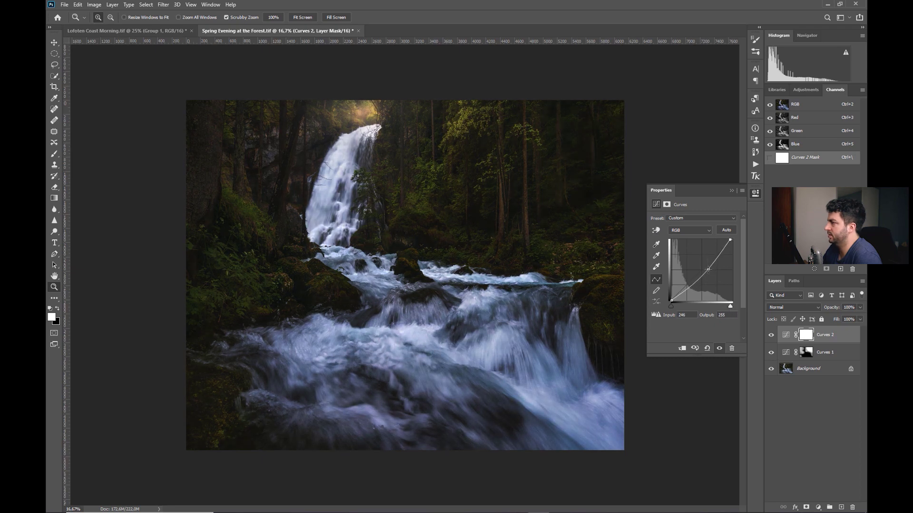
{"action": "left_click", "coordinate": [736, 187]}
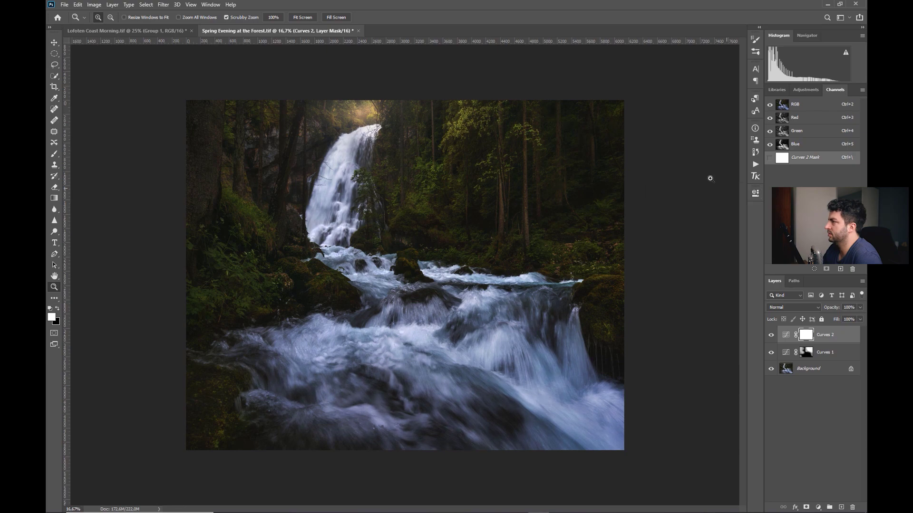
Step: Invert the second Curves layer's mask to black to hide the adjustment
{"action": "left_click_drag", "start_coordinate": [345, 128], "coordinate": [372, 218]}
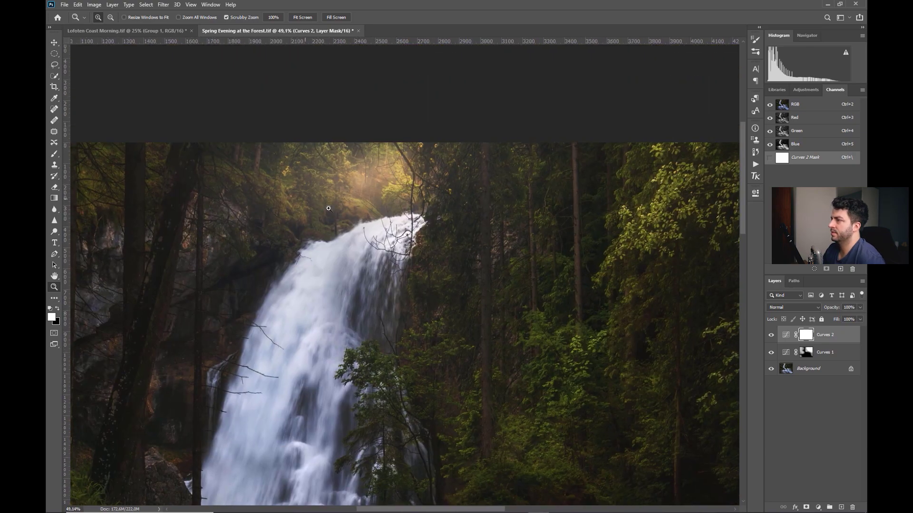
{"action": "left_click_drag", "start_coordinate": [495, 234], "coordinate": [435, 233]}
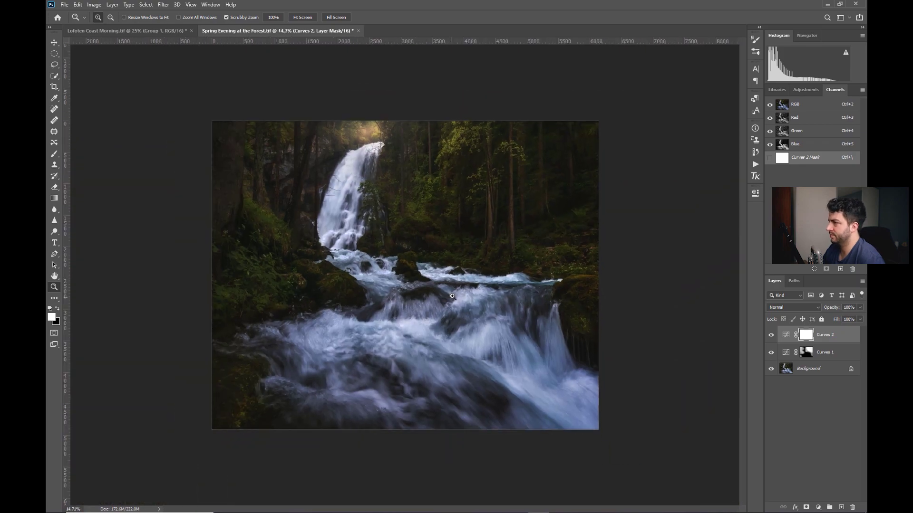
{"action": "left_click", "coordinate": [435, 233]}
{"action": "key", "text": "ctrl+i"}
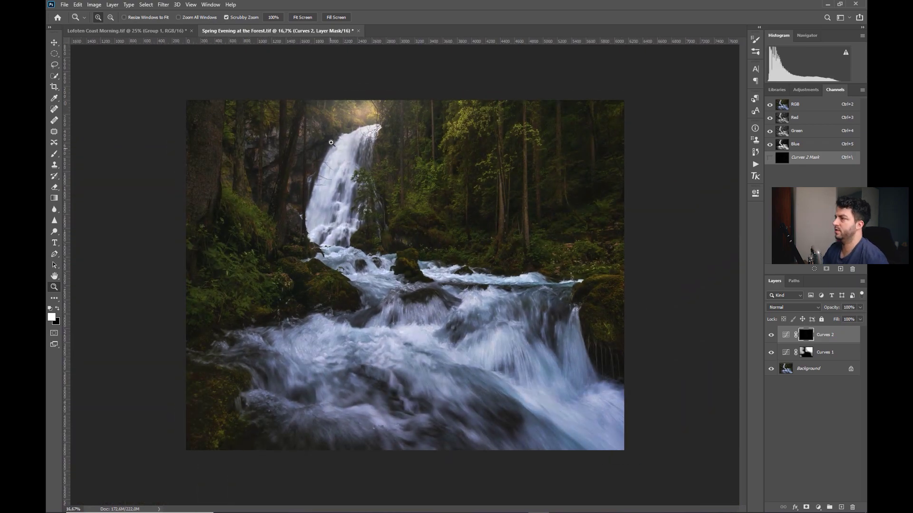
Step: Paint white at 44% brush opacity on the second Curves mask around the waterfall's crest and the adjacent forest
{"action": "key", "text": "b"}
{"action": "left_click_drag", "start_coordinate": [326, 118], "coordinate": [350, 122]}
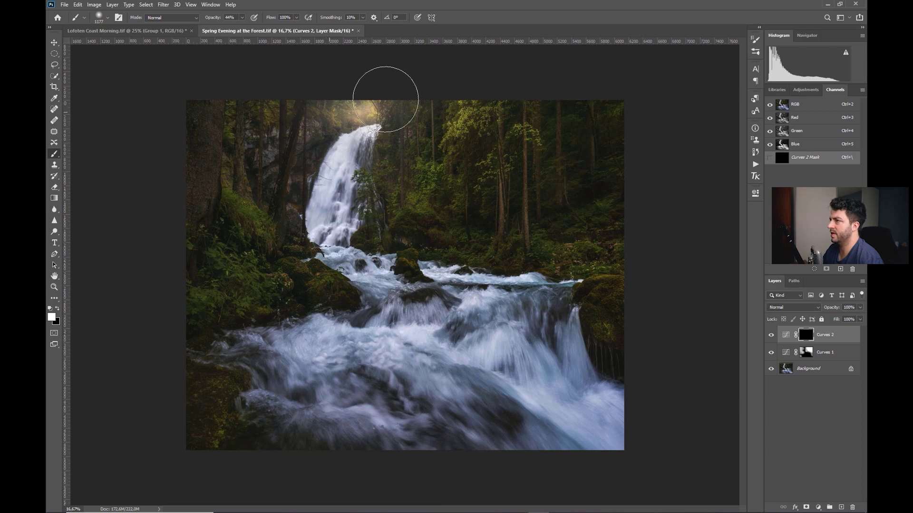
{"action": "mouse_move", "coordinate": [405, 94]}
{"action": "left_mouse_down"}
{"action": "mouse_move", "coordinate": [306, 122]}
{"action": "mouse_move", "coordinate": [332, 106]}
{"action": "mouse_move", "coordinate": [383, 98]}
{"action": "mouse_move", "coordinate": [496, 194]}
{"action": "left_mouse_up"}
Step: Compare the area around the waterfall's crest with the second Curves layer hidden and shown
{"action": "key", "text": "z"}
{"action": "left_click", "coordinate": [772, 336]}
{"action": "left_click", "coordinate": [772, 335]}
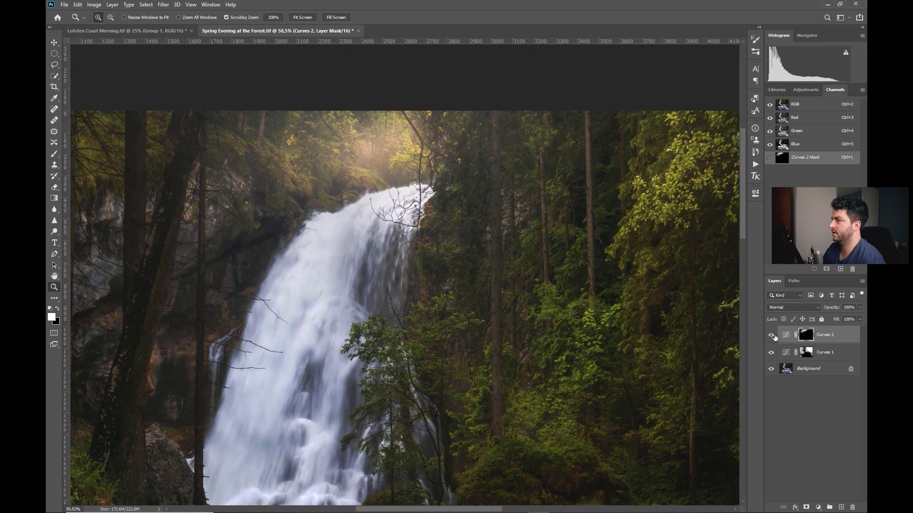
{"action": "left_click", "coordinate": [772, 336]}
{"action": "left_click", "coordinate": [773, 336]}
{"action": "left_click_drag", "start_coordinate": [478, 206], "coordinate": [480, 148]}
Step: Touch up the second Curves mask with black at 44% brush opacity over the waterfall
{"action": "key", "text": "b"}
{"action": "key", "text": "x"}
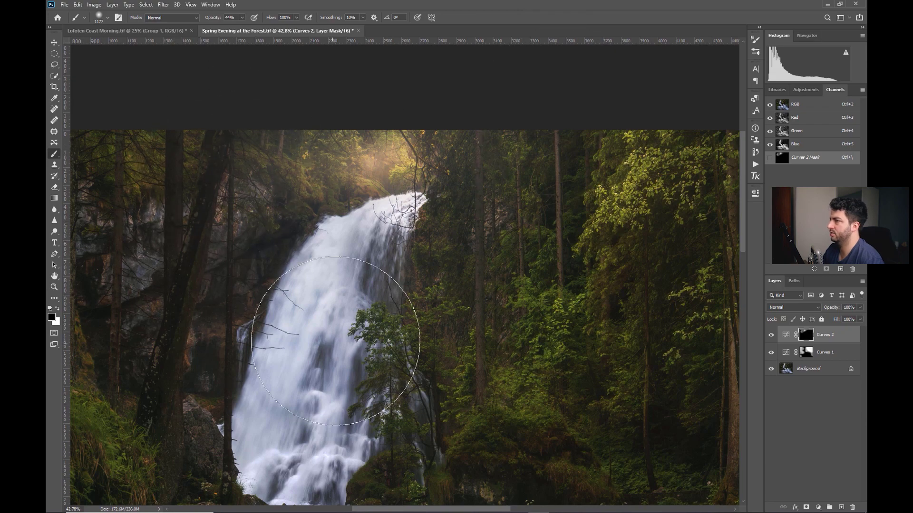
{"action": "key", "text": "z"}
{"action": "scroll", "coordinate": [446, 322], "scroll_direction": "down", "scroll_amount": 5}
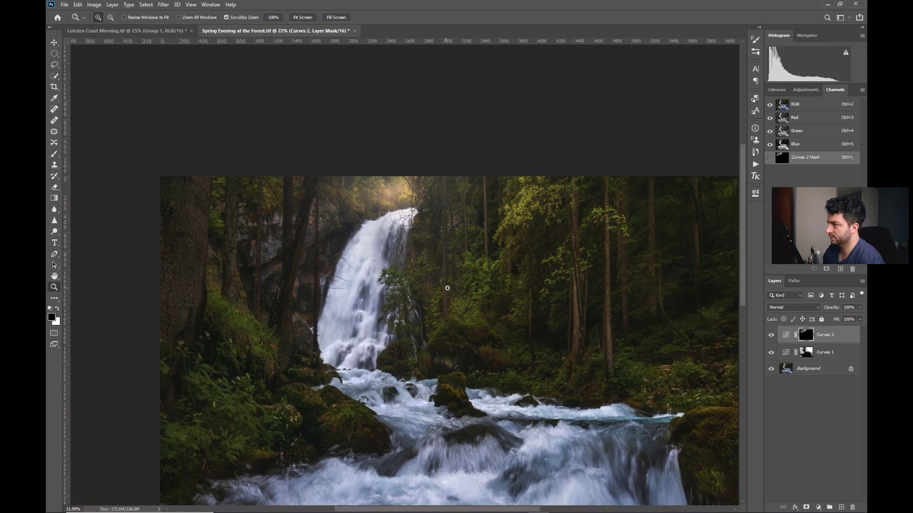
{"action": "key", "text": "ctrl+plus"}
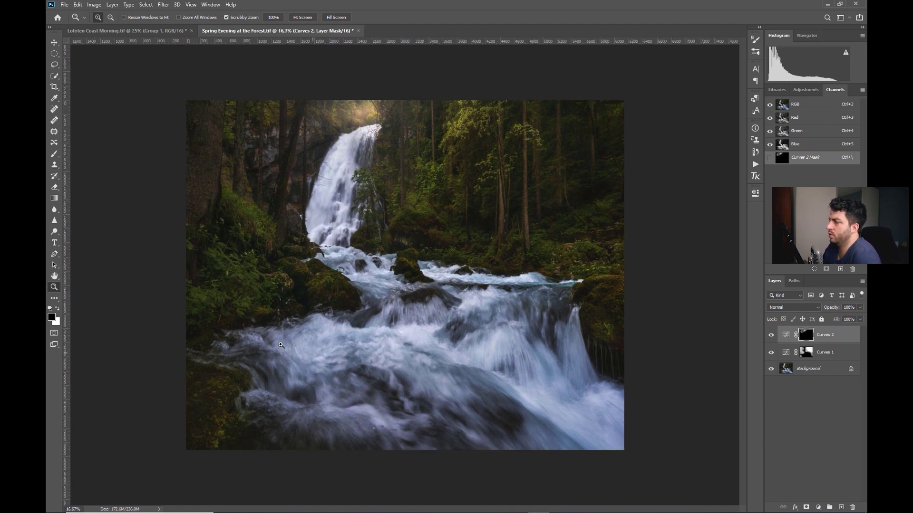
Step: Add a third Curves adjustment layer above the second one
{"action": "left_click", "coordinate": [818, 507]}
{"action": "left_click", "coordinate": [814, 401]}
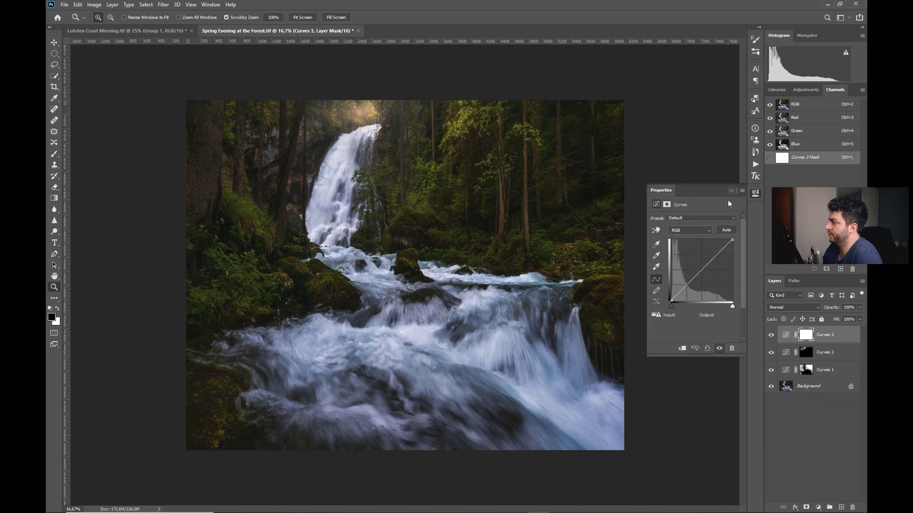
{"action": "left_click", "coordinate": [656, 231]}
{"action": "left_click", "coordinate": [347, 406]}
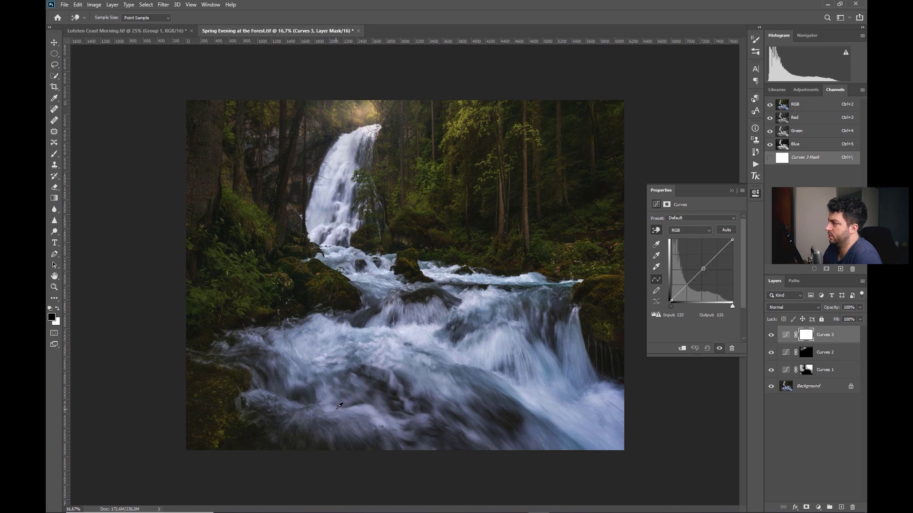
{"action": "left_click", "coordinate": [656, 231]}
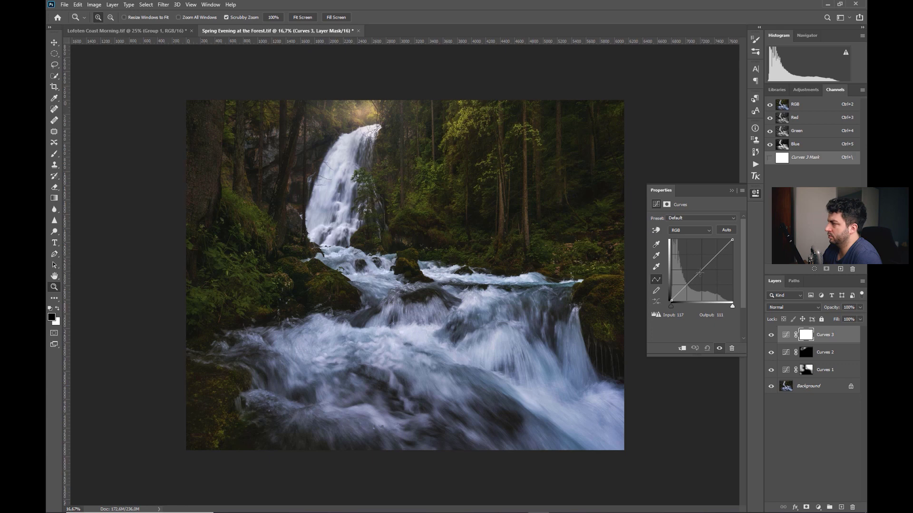
Step: Raise the third curve's midtones, set its black point to input 11, and invert the layer's mask to black
{"action": "left_click_drag", "start_coordinate": [698, 274], "coordinate": [698, 266]}
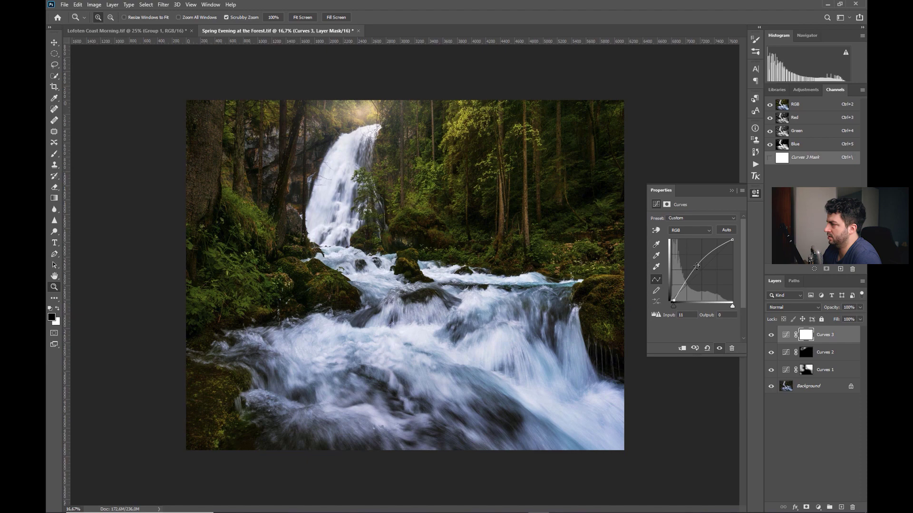
{"action": "left_click", "coordinate": [735, 191]}
{"action": "key", "text": "ctrl+i"}
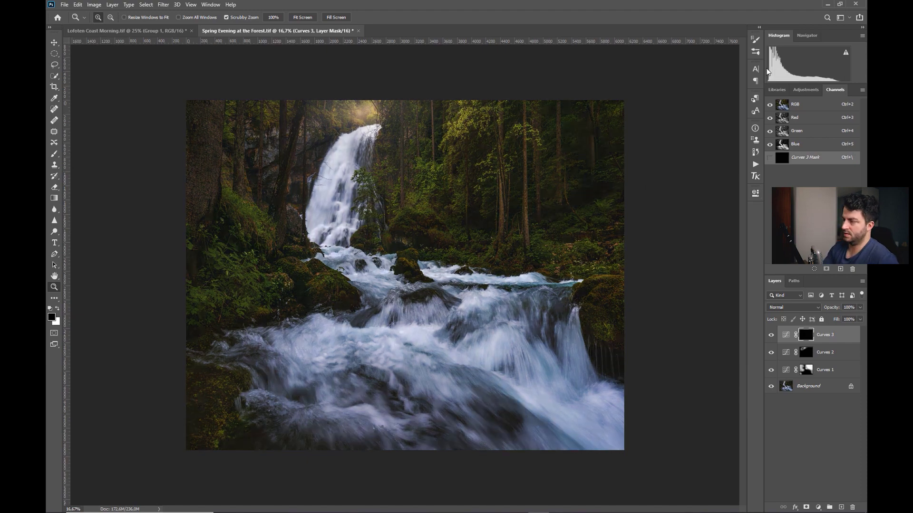
Step: Paint the third Curves mask white at 44% brush opacity over the foreground rapids, touching up with black near the waterfall's base
{"action": "key", "text": "b"}
{"action": "key", "text": "x"}
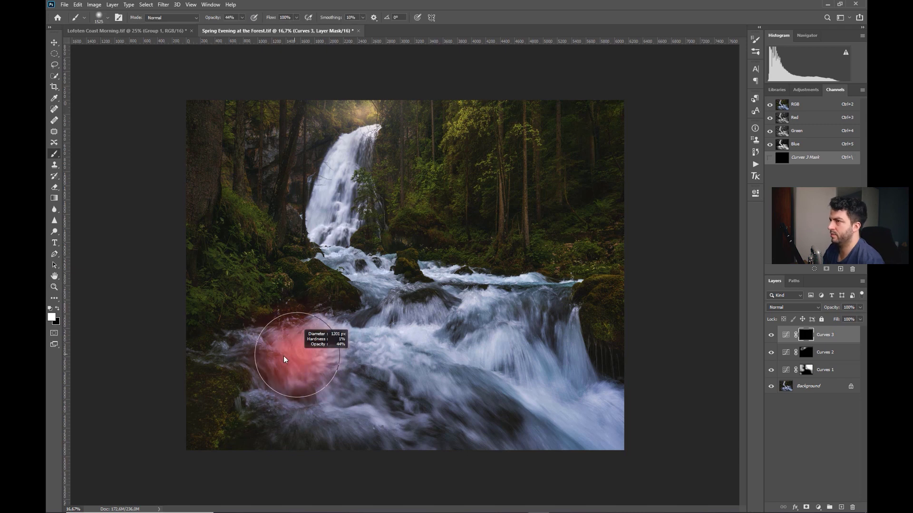
{"action": "mouse_move", "coordinate": [234, 366]}
{"action": "left_mouse_down"}
{"action": "mouse_move", "coordinate": [287, 339]}
{"action": "mouse_move", "coordinate": [348, 443]}
{"action": "left_mouse_up"}
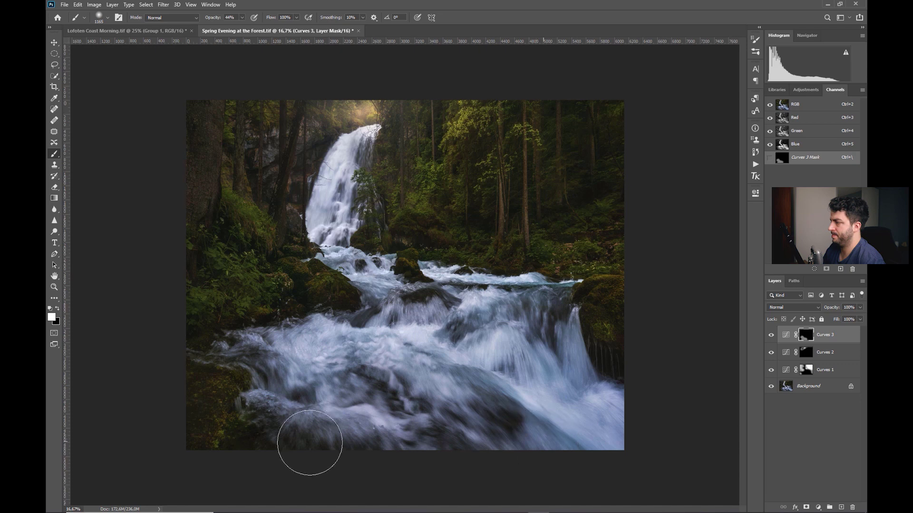
{"action": "mouse_move", "coordinate": [310, 443]}
{"action": "left_mouse_down"}
{"action": "mouse_move", "coordinate": [301, 382]}
{"action": "mouse_move", "coordinate": [271, 356]}
{"action": "mouse_move", "coordinate": [242, 355]}
{"action": "mouse_move", "coordinate": [255, 354]}
{"action": "mouse_move", "coordinate": [287, 424]}
{"action": "mouse_move", "coordinate": [321, 425]}
{"action": "mouse_move", "coordinate": [289, 393]}
{"action": "mouse_move", "coordinate": [413, 385]}
{"action": "left_mouse_up"}
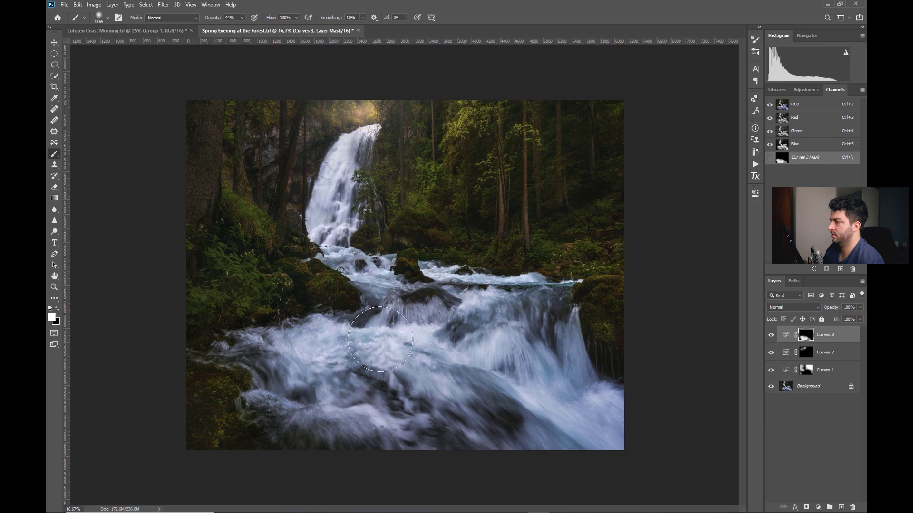
{"action": "key", "text": "x"}
{"action": "mouse_move", "coordinate": [416, 256]}
{"action": "left_mouse_down"}
{"action": "mouse_move", "coordinate": [400, 256]}
{"action": "mouse_move", "coordinate": [416, 256]}
{"action": "left_mouse_up"}
Step: Compare the foreground rapids with the third Curves layer hidden and shown
{"action": "left_click", "coordinate": [772, 335]}
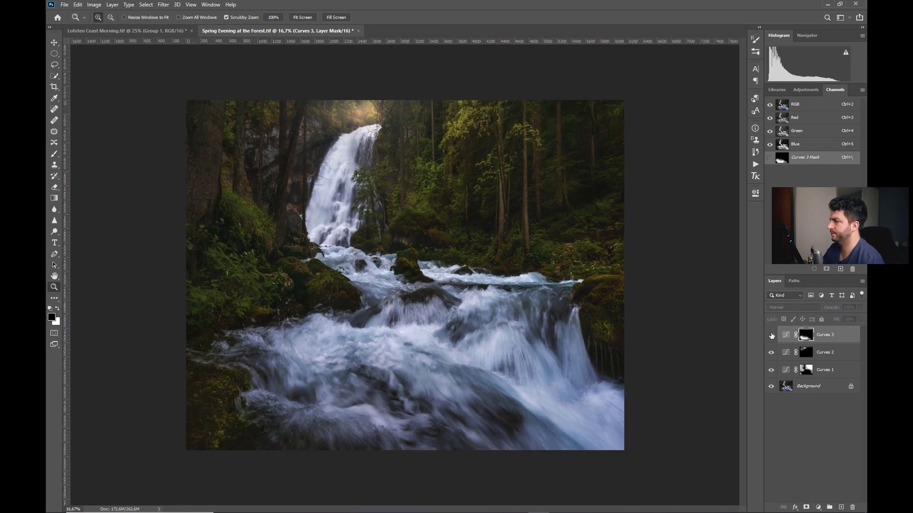
{"action": "left_click", "coordinate": [771, 335]}
{"action": "left_click", "coordinate": [771, 336]}
{"action": "left_click", "coordinate": [771, 336]}
Step: Touch up the third Curves mask with black and white at 44% brush opacity over the foreground water
{"action": "key", "text": "b"}
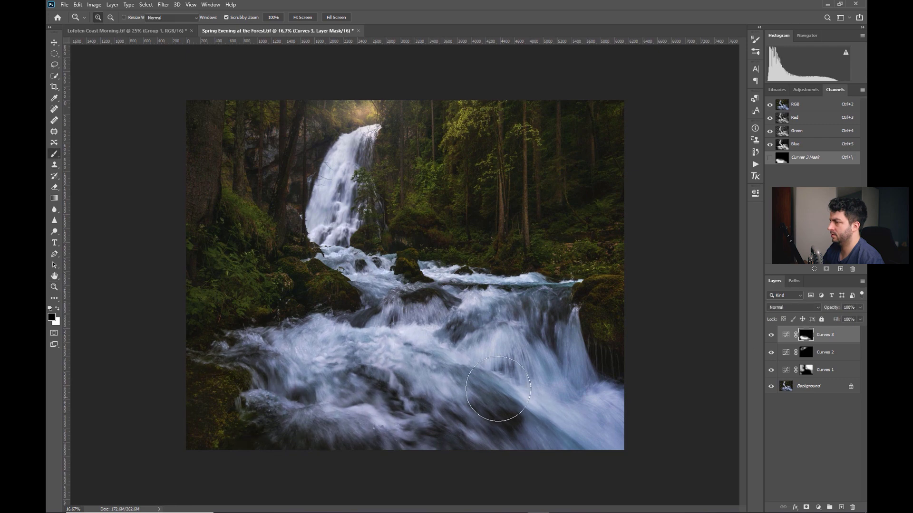
{"action": "key", "text": "x"}
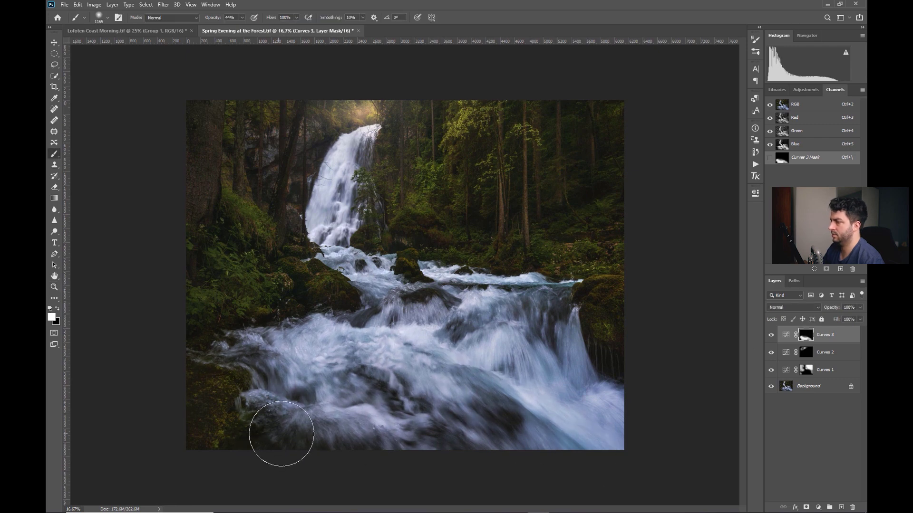
{"action": "key", "text": "z"}
{"action": "scroll", "coordinate": [519, 183], "scroll_direction": "down", "scroll_amount": 1}
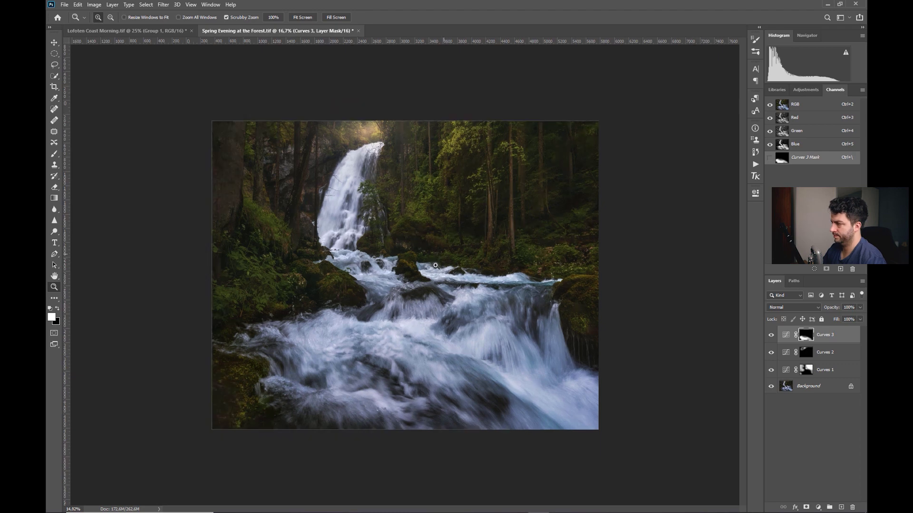
{"action": "scroll", "coordinate": [520, 183], "scroll_direction": "up", "scroll_amount": 1}
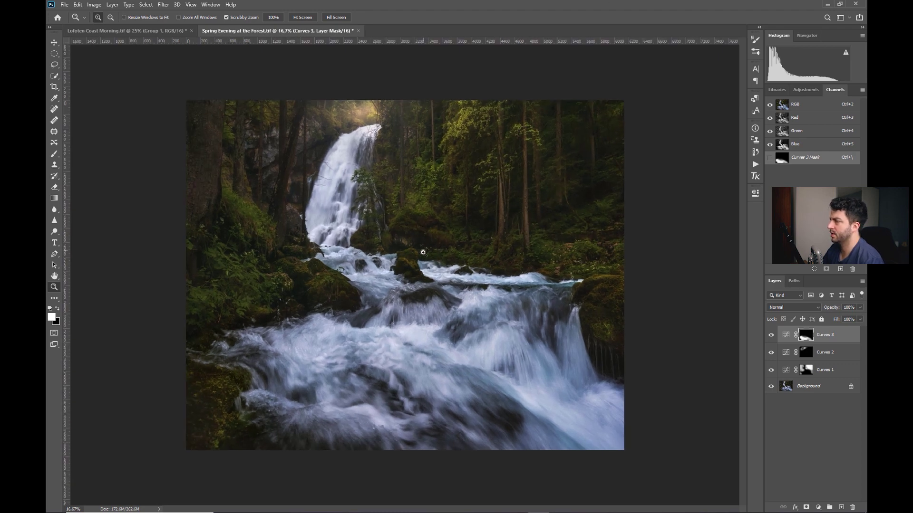
Step: Add a fourth Curves adjustment layer, pulling its midtones slightly down and lifting the black point to output 9
{"action": "left_click", "coordinate": [819, 508]}
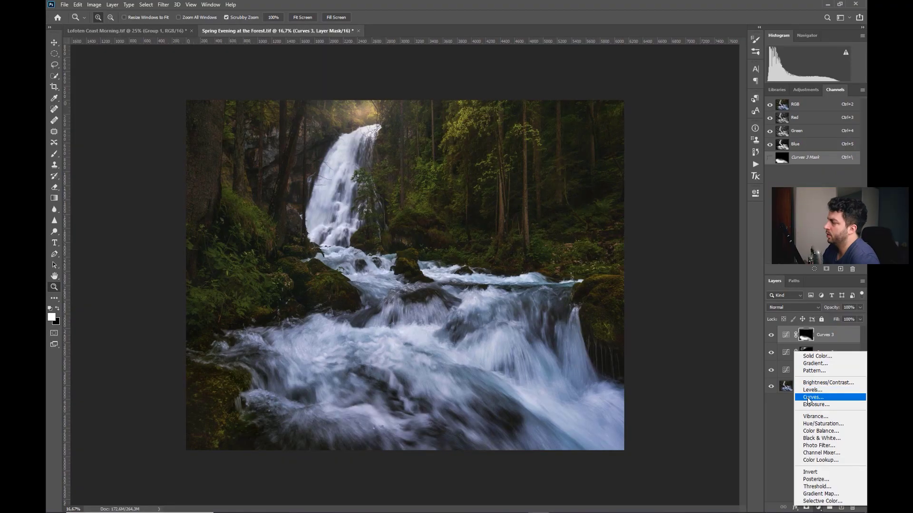
{"action": "left_click", "coordinate": [814, 398]}
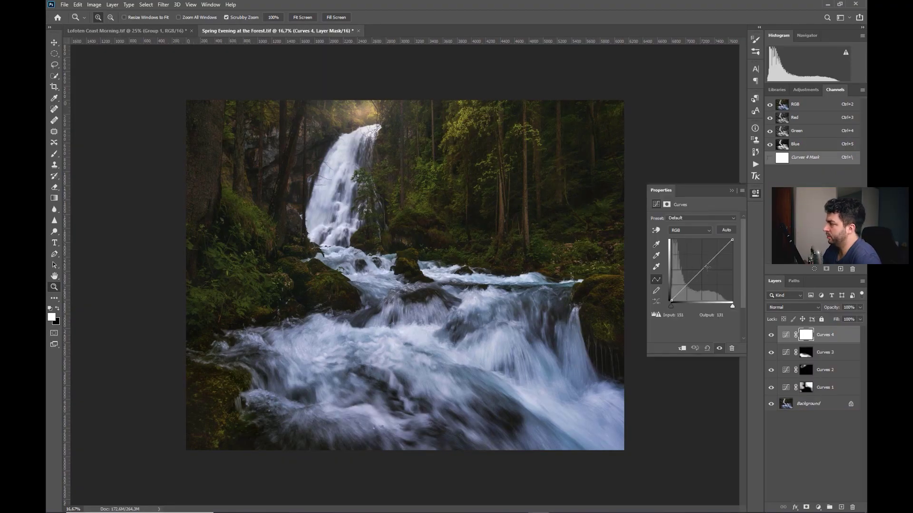
{"action": "left_click", "coordinate": [706, 268]}
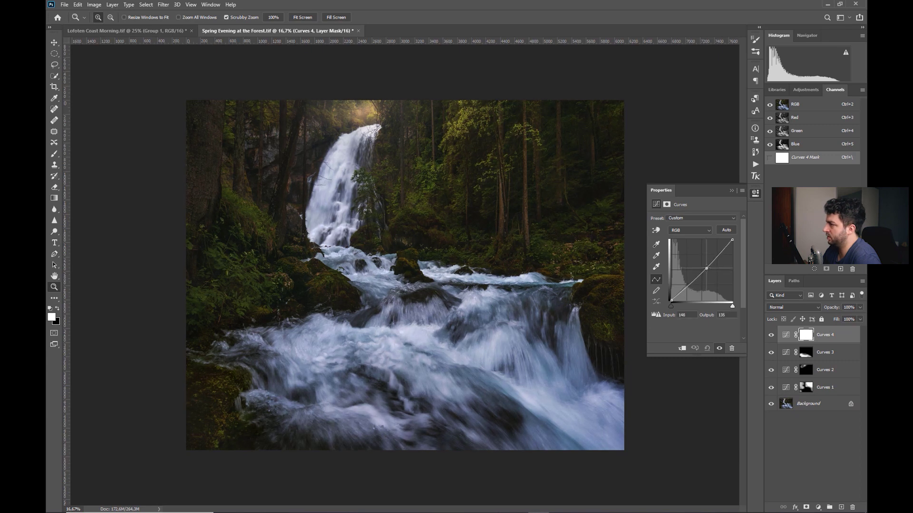
{"action": "left_click_drag", "start_coordinate": [706, 268], "coordinate": [705, 267]}
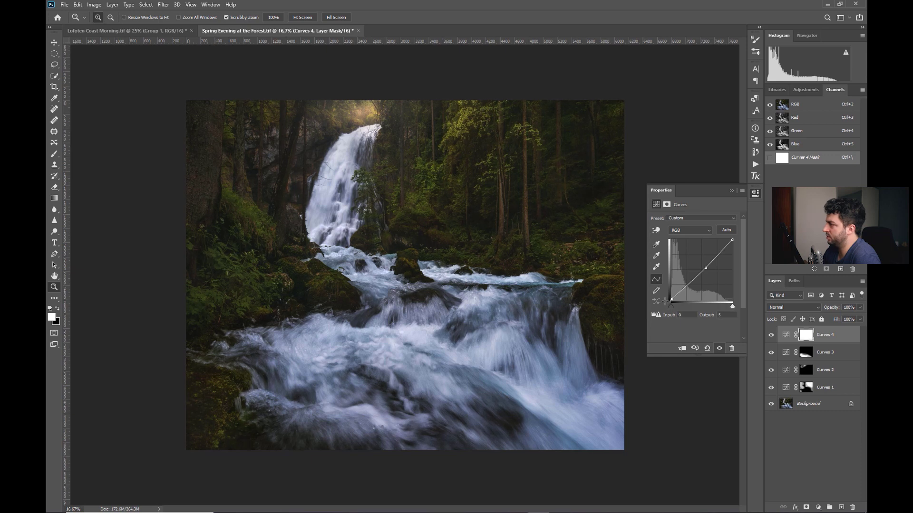
{"action": "left_click_drag", "start_coordinate": [670, 300], "coordinate": [671, 299]}
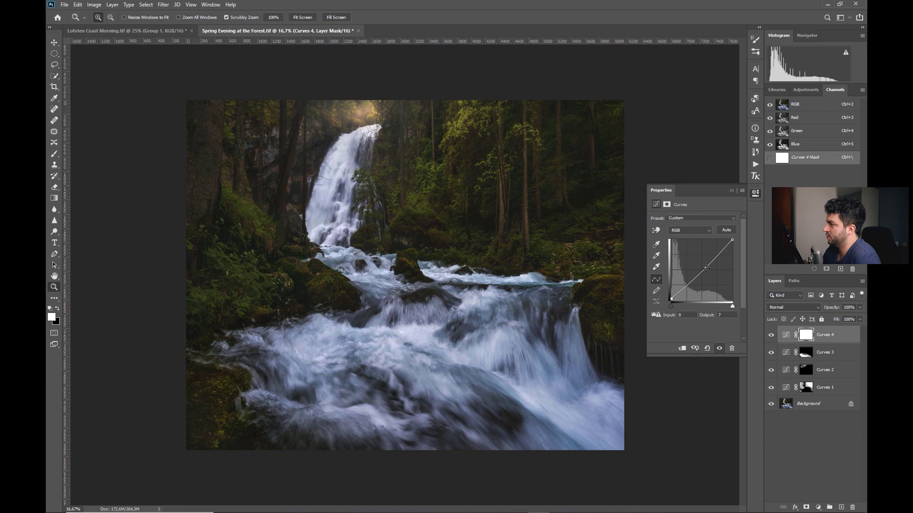
{"action": "left_click_drag", "start_coordinate": [705, 268], "coordinate": [706, 269]}
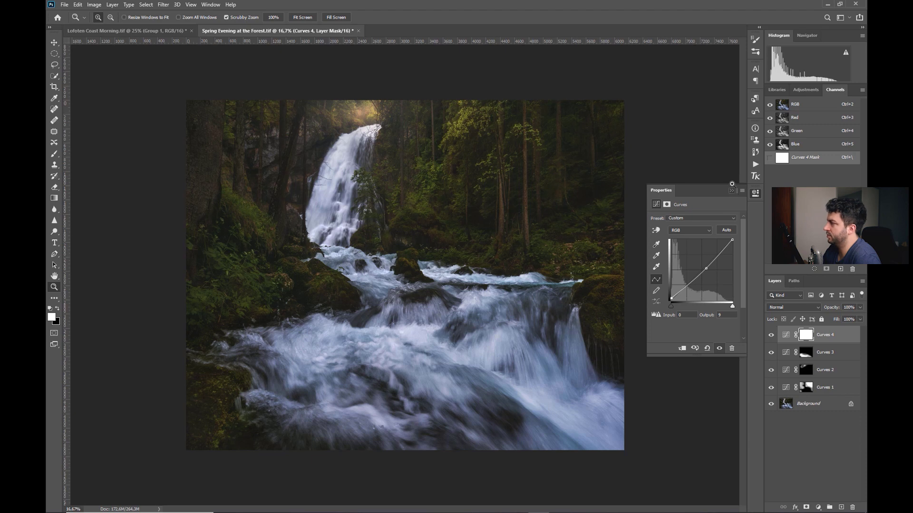
{"action": "left_click", "coordinate": [732, 190]}
Step: Examine the overall contrast change by hiding and showing the fourth Curves layer
{"action": "left_click_drag", "start_coordinate": [446, 247], "coordinate": [437, 264]}
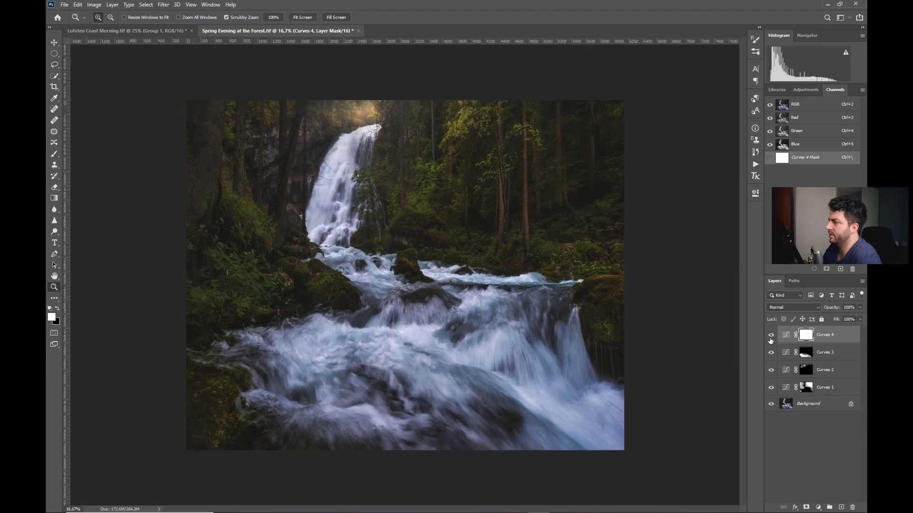
{"action": "left_click", "coordinate": [771, 335]}
{"action": "left_click", "coordinate": [771, 335]}
{"action": "left_click", "coordinate": [772, 335]}
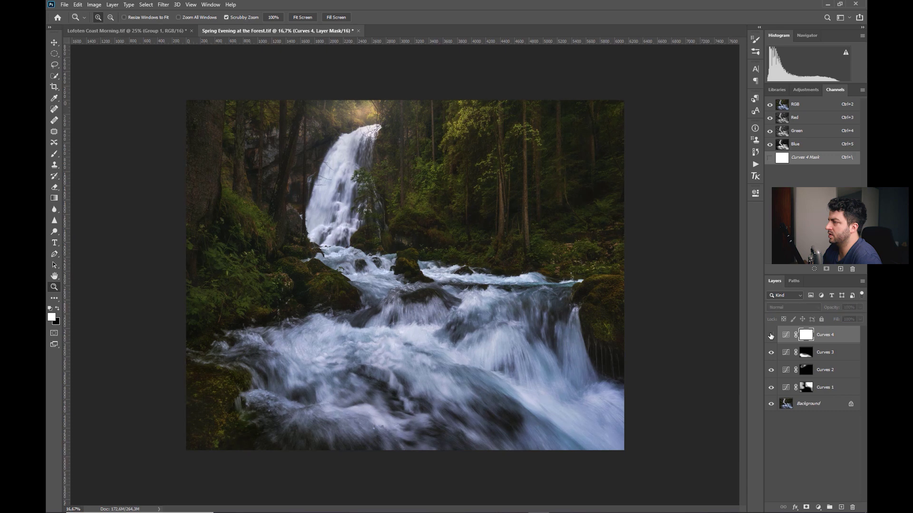
{"action": "left_click", "coordinate": [771, 335]}
{"action": "left_click", "coordinate": [772, 335]}
{"action": "left_click", "coordinate": [773, 336]}
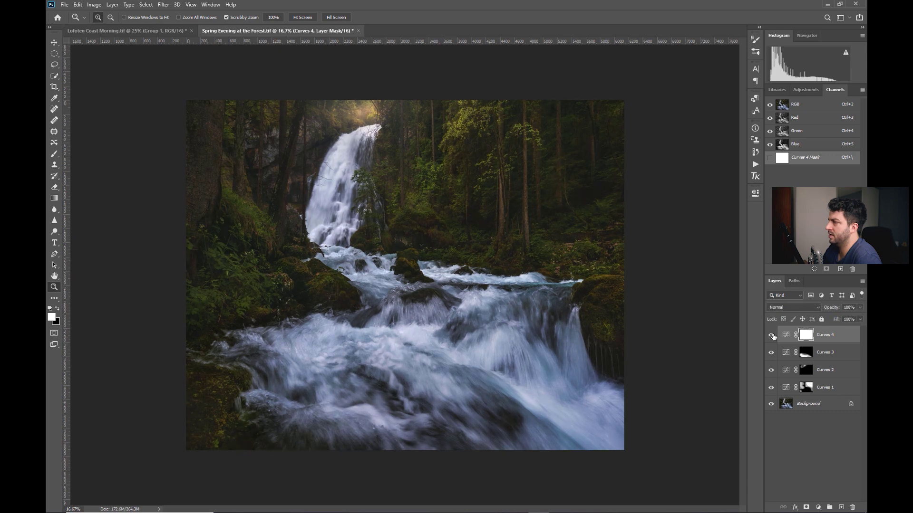
{"action": "left_click", "coordinate": [772, 336]}
{"action": "left_click", "coordinate": [772, 336]}
Step: Open the fourth Curves layer's opacity value for editing
{"action": "left_click_drag", "start_coordinate": [850, 308], "coordinate": [834, 314]}
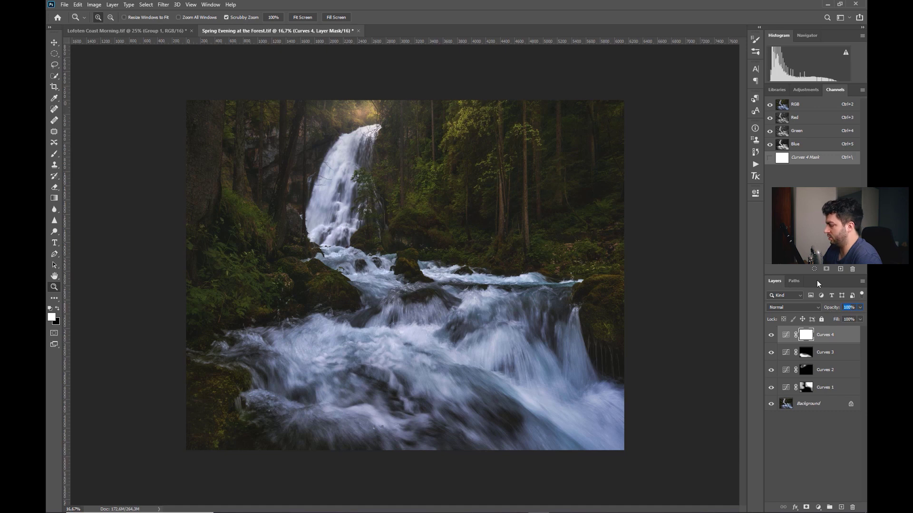
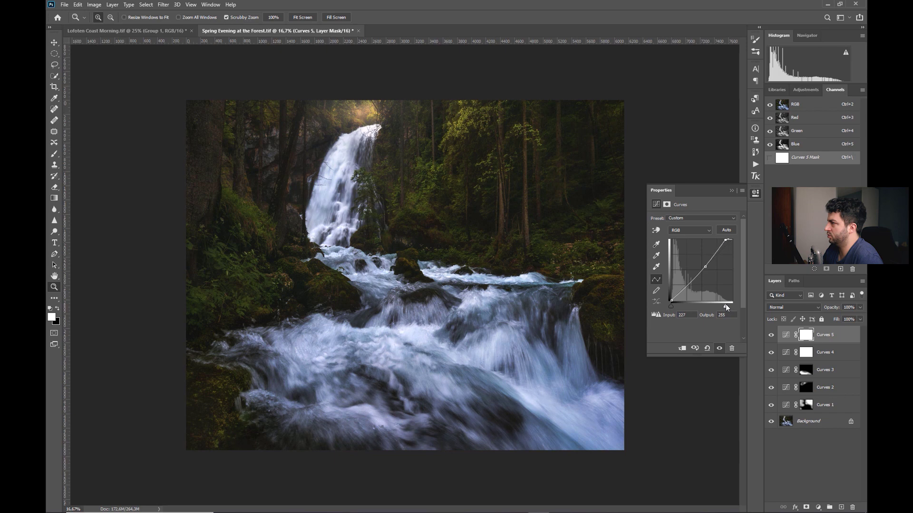
Step: Invert the fifth Curves layer's mask to black and paint the lit tree foliage in white at 77% brush opacity
{"action": "left_click", "coordinate": [731, 190]}
{"action": "key", "text": "ctrl+i"}
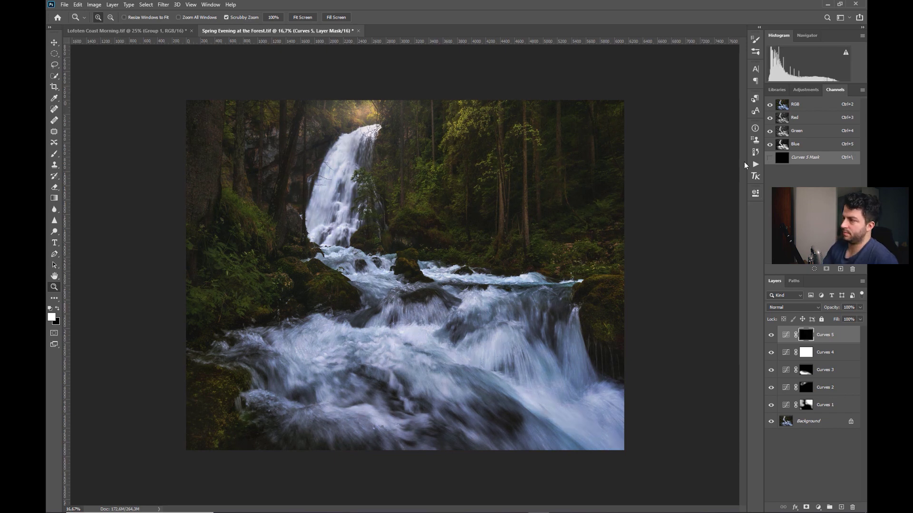
{"action": "key", "text": "b"}
{"action": "key", "text": "7"}
{"action": "key", "text": "7"}
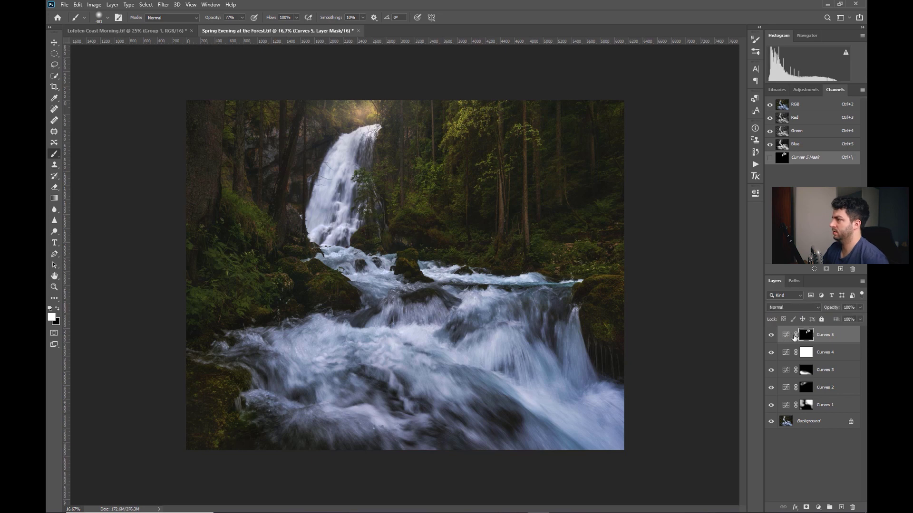
Step: Raise the fifth Curves layer's midtone point to output 155
{"action": "left_click", "coordinate": [788, 335]}
{"action": "double_click", "coordinate": [783, 334]}
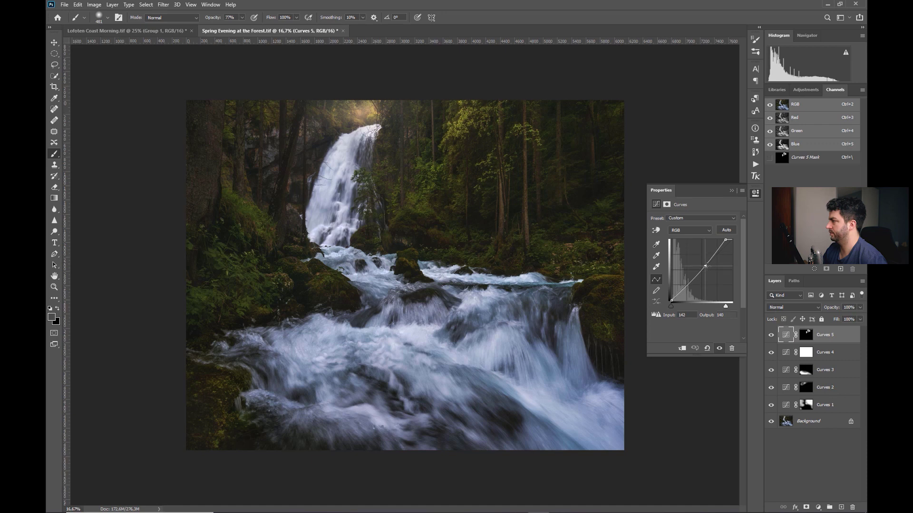
{"action": "left_click_drag", "start_coordinate": [706, 266], "coordinate": [703, 264]}
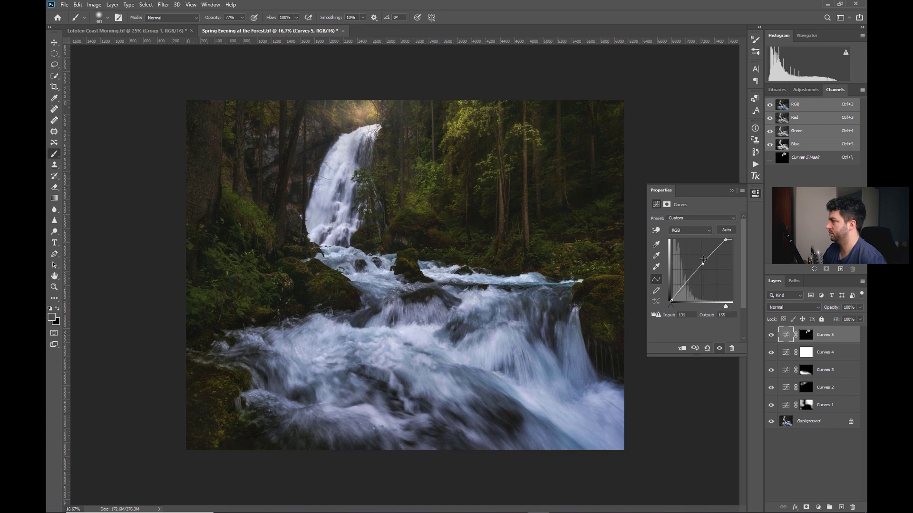
{"action": "left_click", "coordinate": [731, 191]}
Step: Examine the brightened foliage by hiding and showing the fifth Curves layer
{"action": "left_click", "coordinate": [771, 336]}
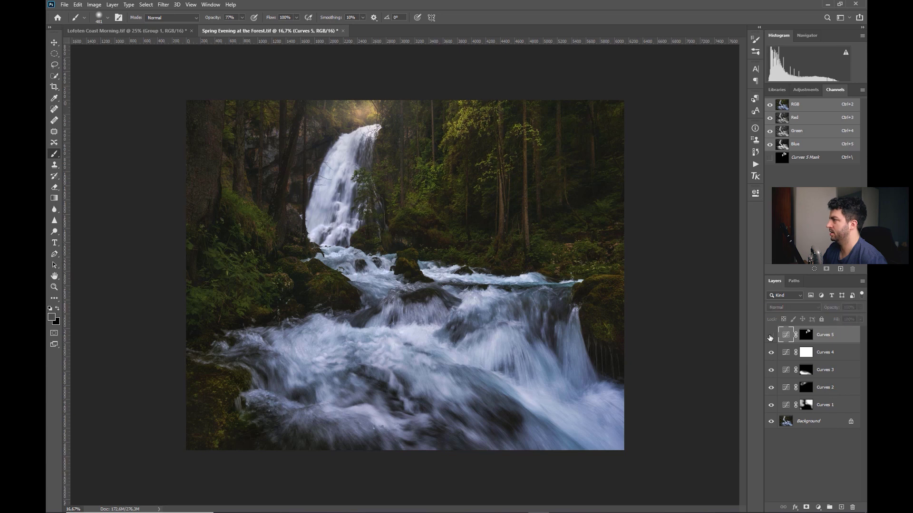
{"action": "left_click", "coordinate": [770, 337]}
{"action": "left_click", "coordinate": [770, 338]}
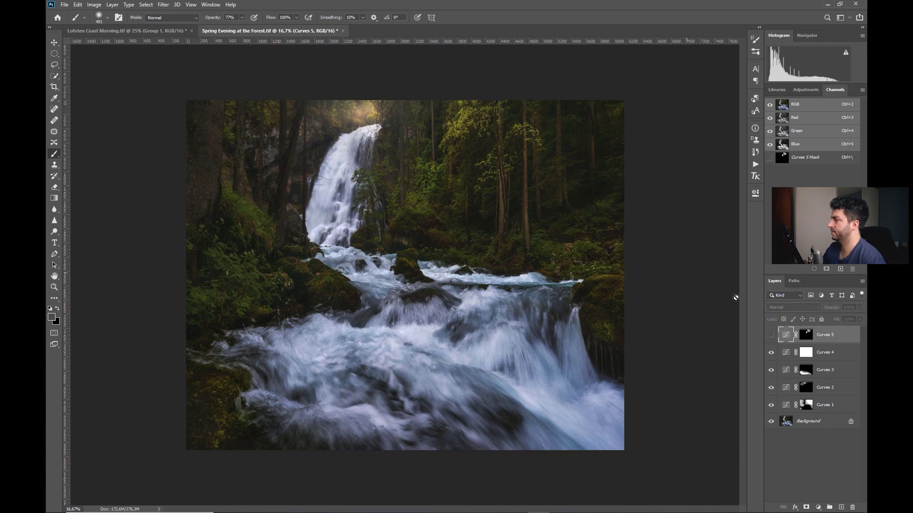
{"action": "left_click", "coordinate": [771, 337]}
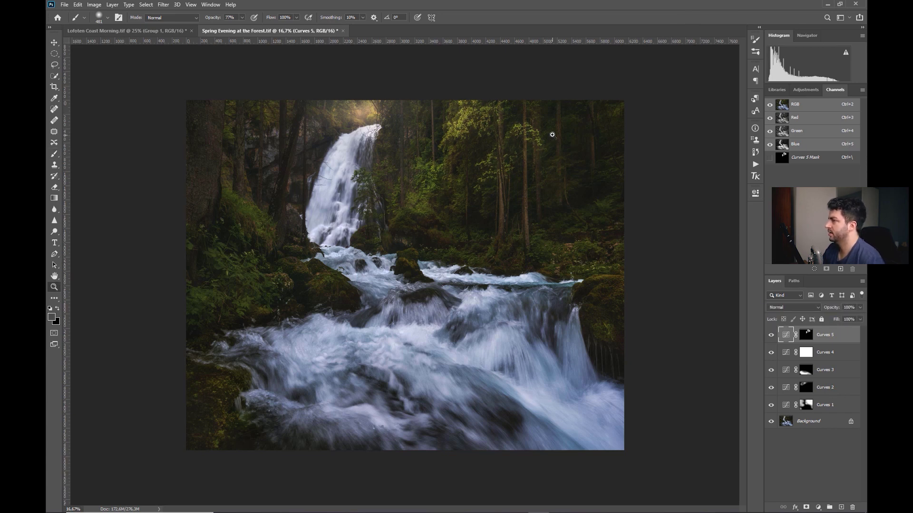
Step: Touch up the fifth Curves mask around the forest trees with the brush at 77% opacity, including black
{"action": "left_click_drag", "start_coordinate": [552, 135], "coordinate": [600, 130]}
{"action": "left_click_drag", "start_coordinate": [564, 142], "coordinate": [499, 206]}
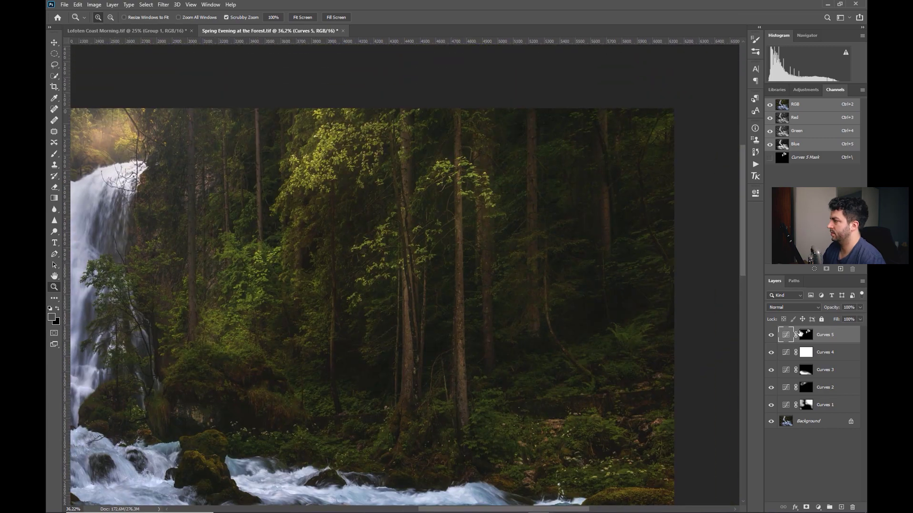
{"action": "left_click", "coordinate": [800, 334]}
{"action": "key", "text": "b"}
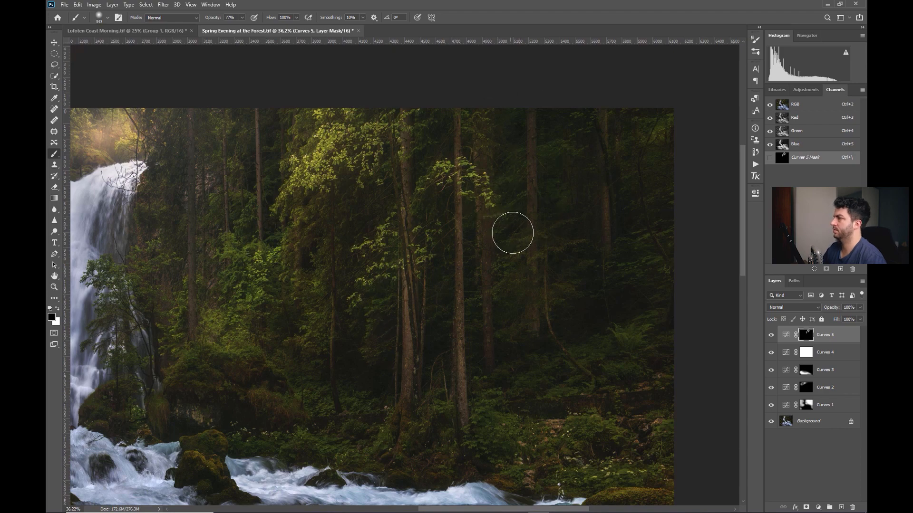
{"action": "key", "text": "z"}
{"action": "left_click_drag", "start_coordinate": [513, 230], "coordinate": [463, 248]}
Step: Compare the whole photo with and without the retouched fifth Curves layer
{"action": "left_click", "coordinate": [771, 335]}
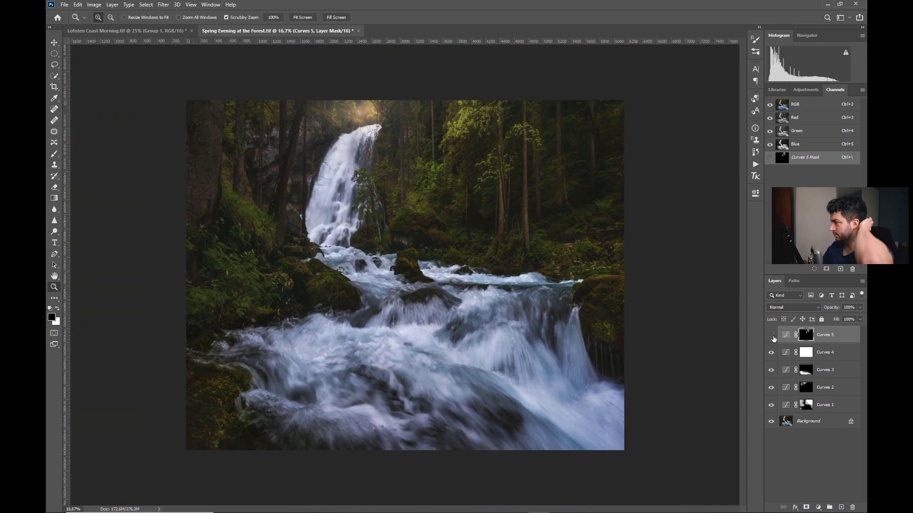
{"action": "left_click", "coordinate": [771, 335]}
{"action": "left_click", "coordinate": [771, 335]}
{"action": "left_click", "coordinate": [772, 336]}
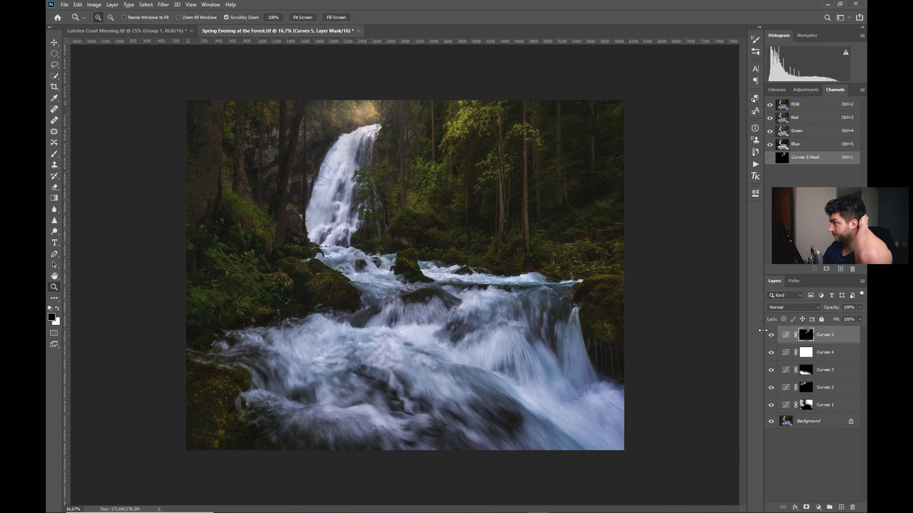
Step: Group all five Curves layers and compare the photo with the group hidden and shown
{"action": "left_click", "coordinate": [827, 401], "text": "shift"}
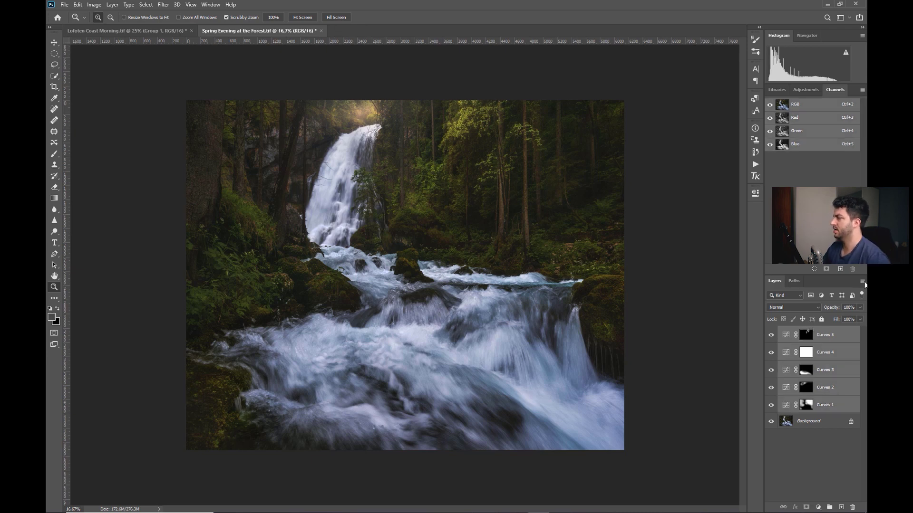
{"action": "key", "text": "ctrl+g"}
{"action": "left_click", "coordinate": [771, 332]}
{"action": "left_click", "coordinate": [771, 333]}
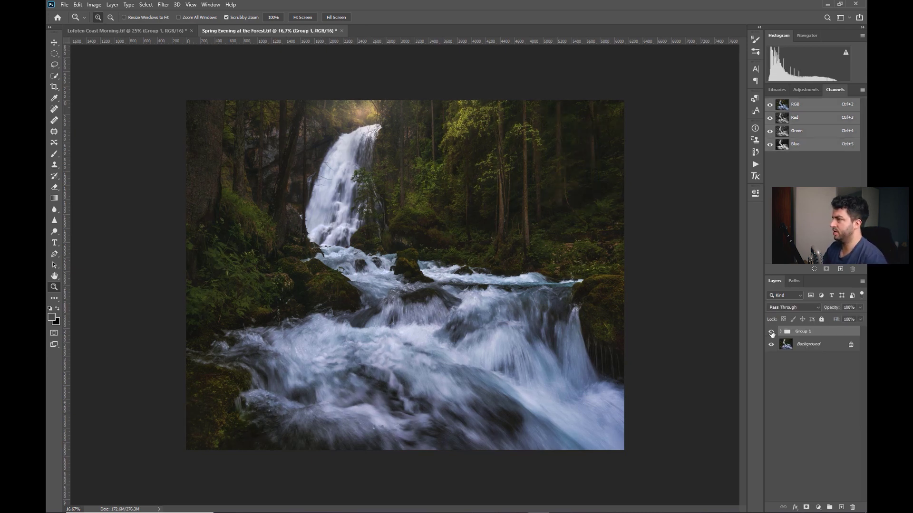
{"action": "left_click", "coordinate": [771, 333]}
{"action": "left_click", "coordinate": [771, 332]}
{"action": "left_click", "coordinate": [770, 331]}
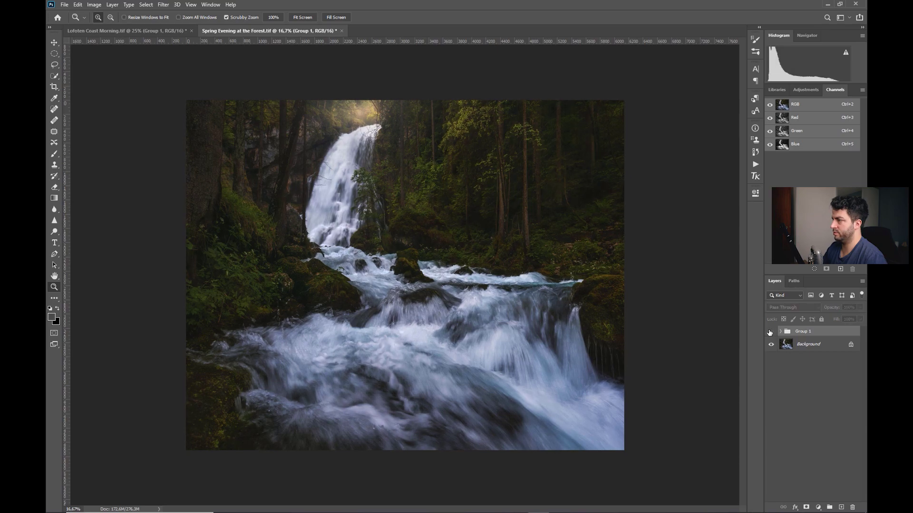
{"action": "left_click", "coordinate": [770, 332]}
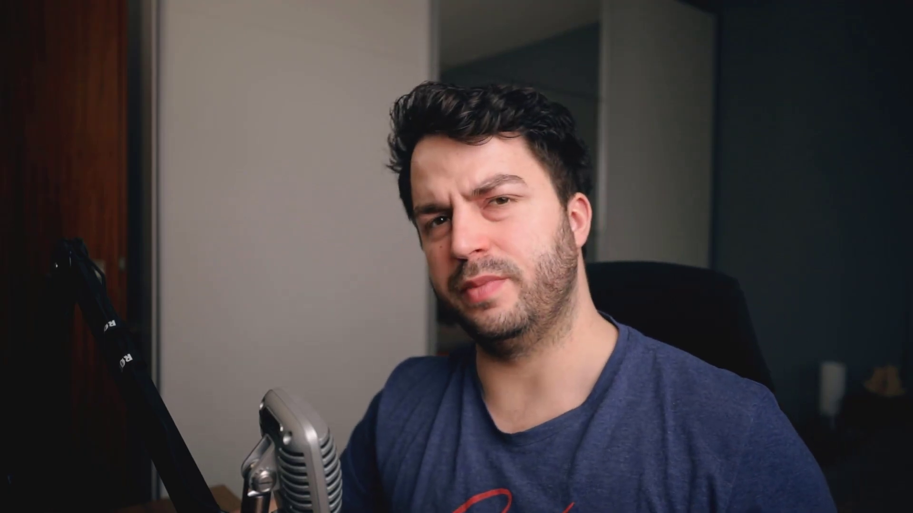